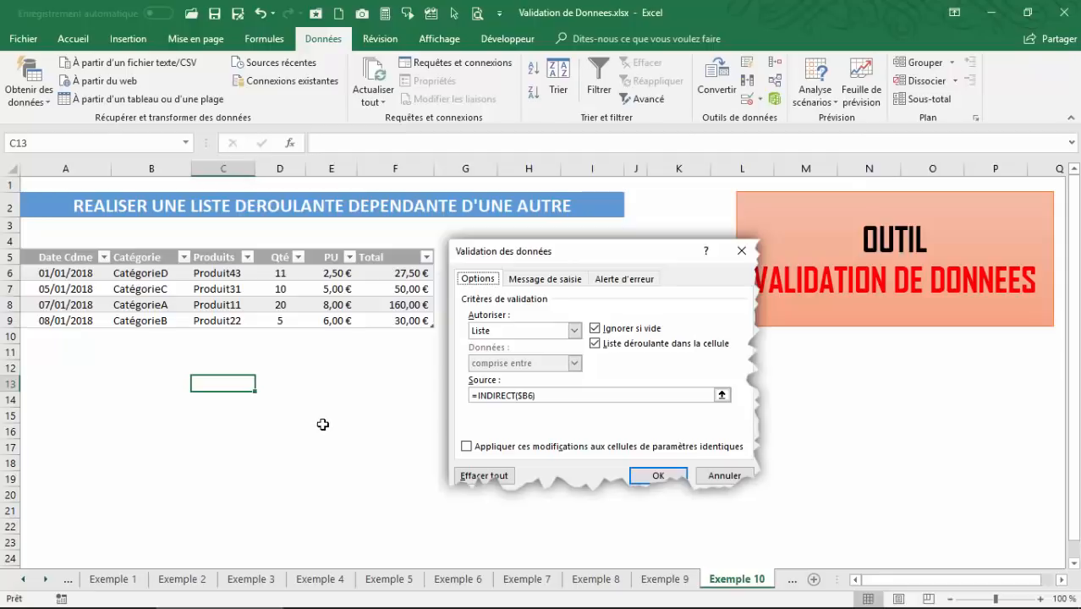
Set the category of the 05/01/2018 order to CatégorieA and display the product choices offered for that row.
click(152, 289)
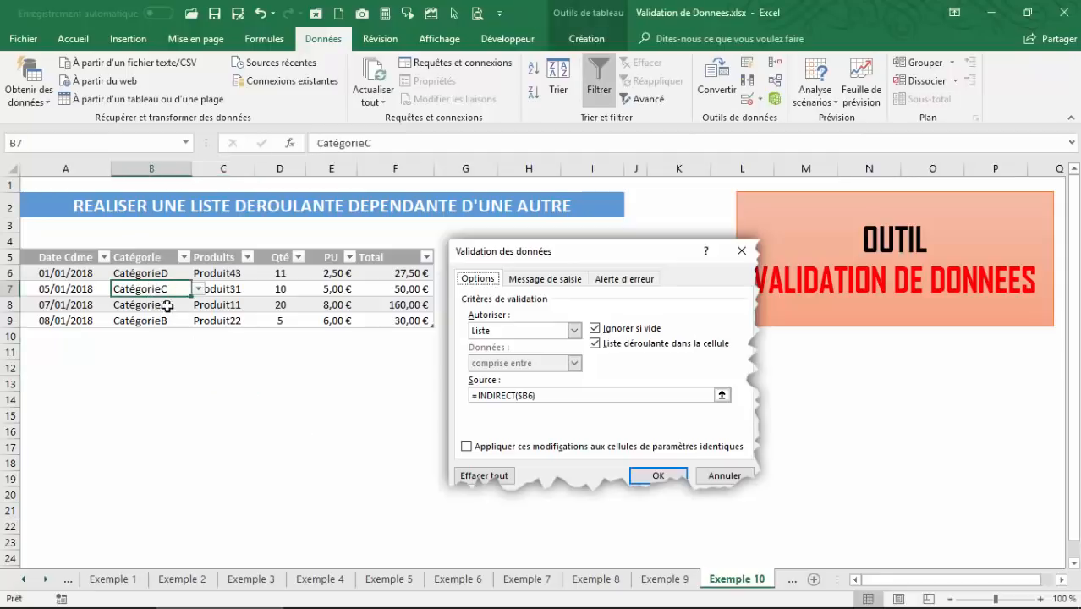
click(198, 289)
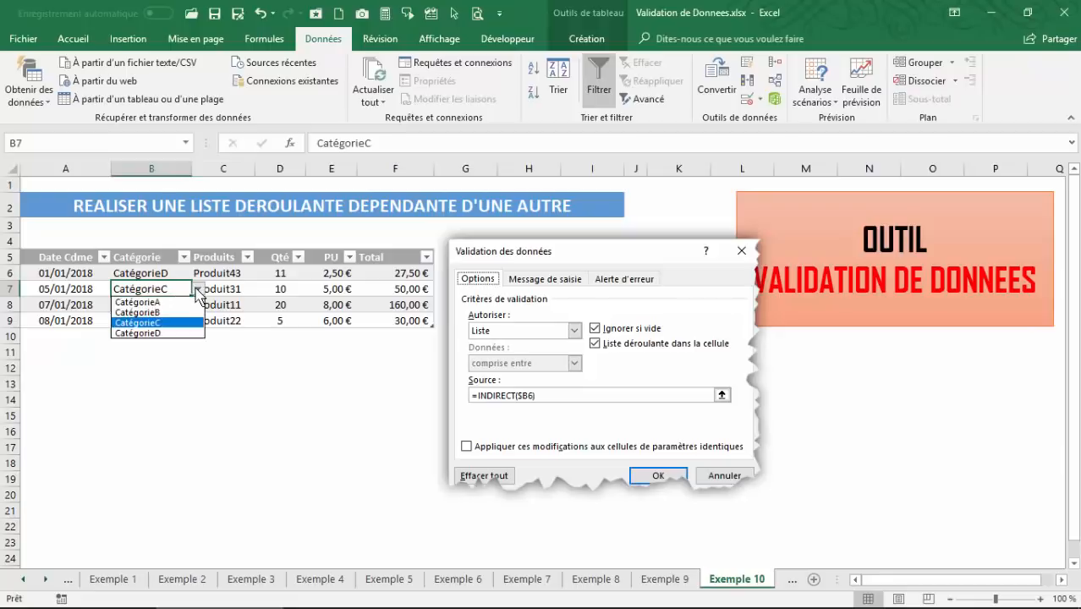
click(144, 302)
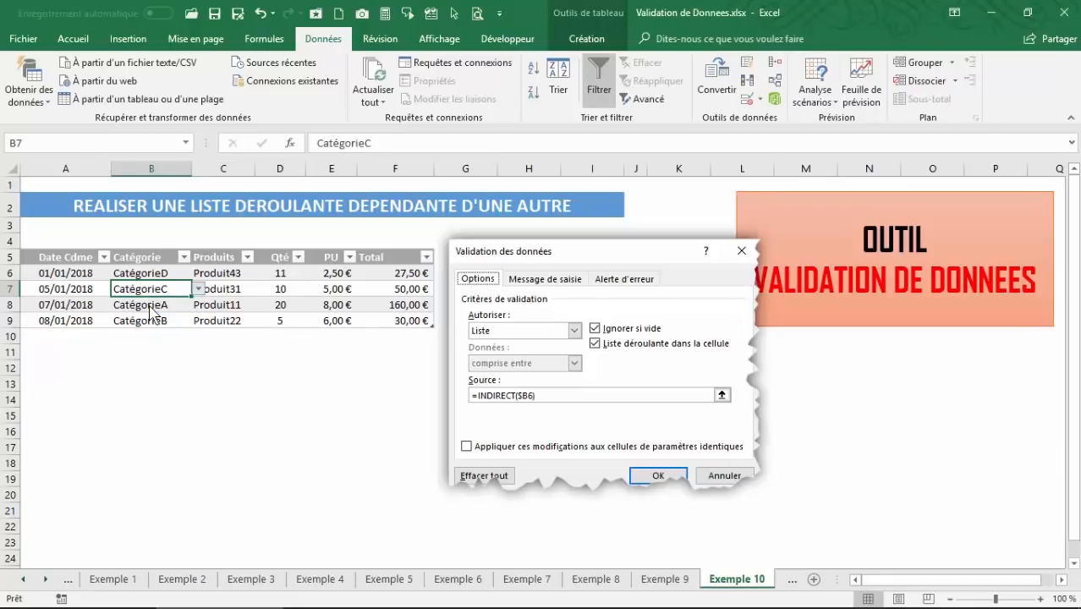
click(221, 292)
click(261, 288)
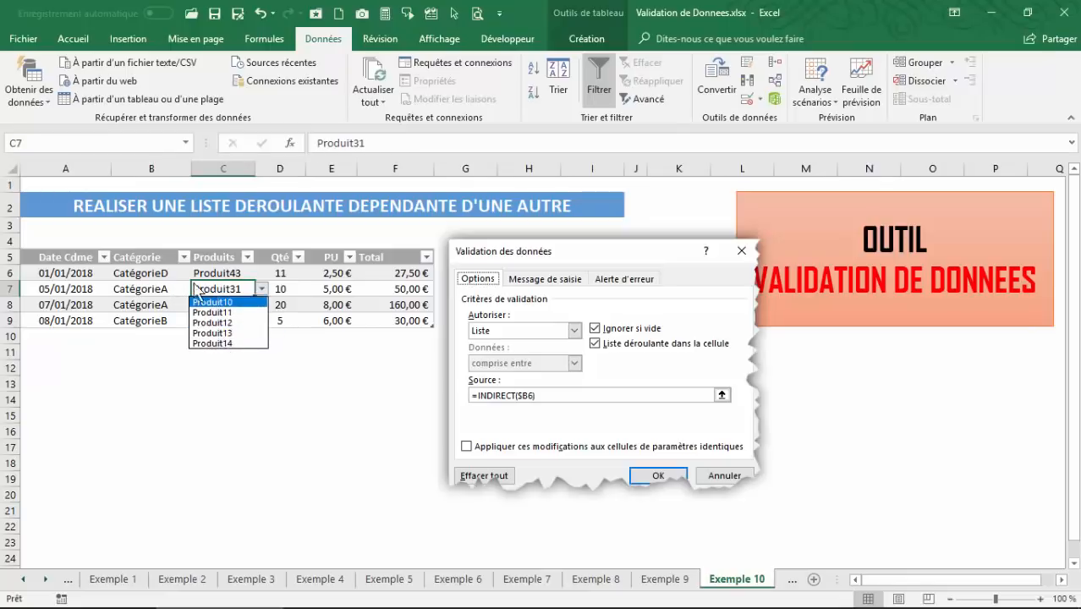
Set the category of the 05/01/2018 order to CatégorieD and check the product choices offered for that row.
click(149, 292)
click(150, 289)
click(198, 288)
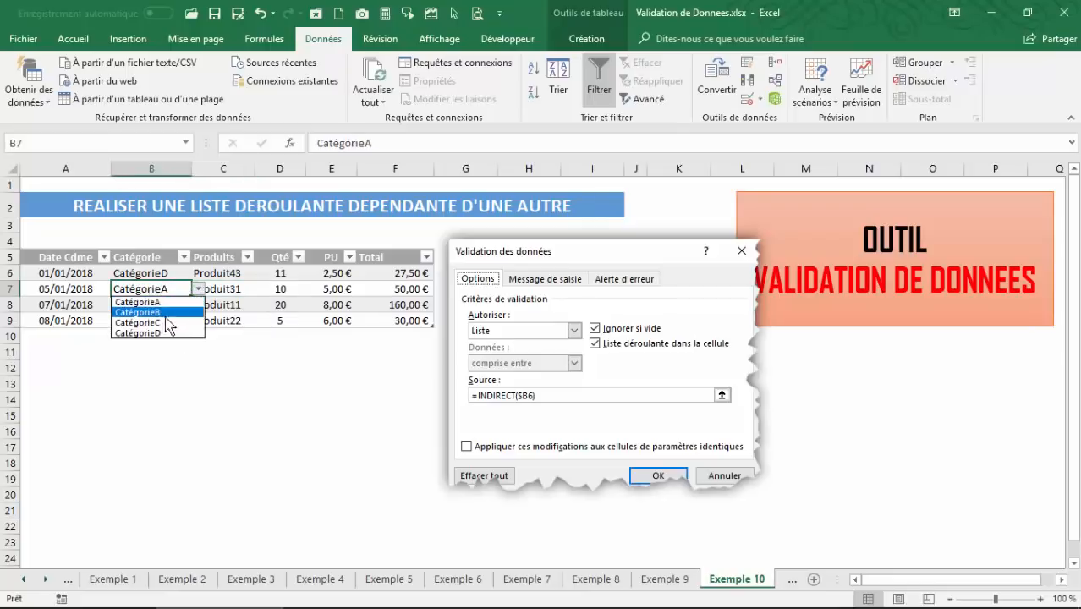
click(157, 332)
click(210, 290)
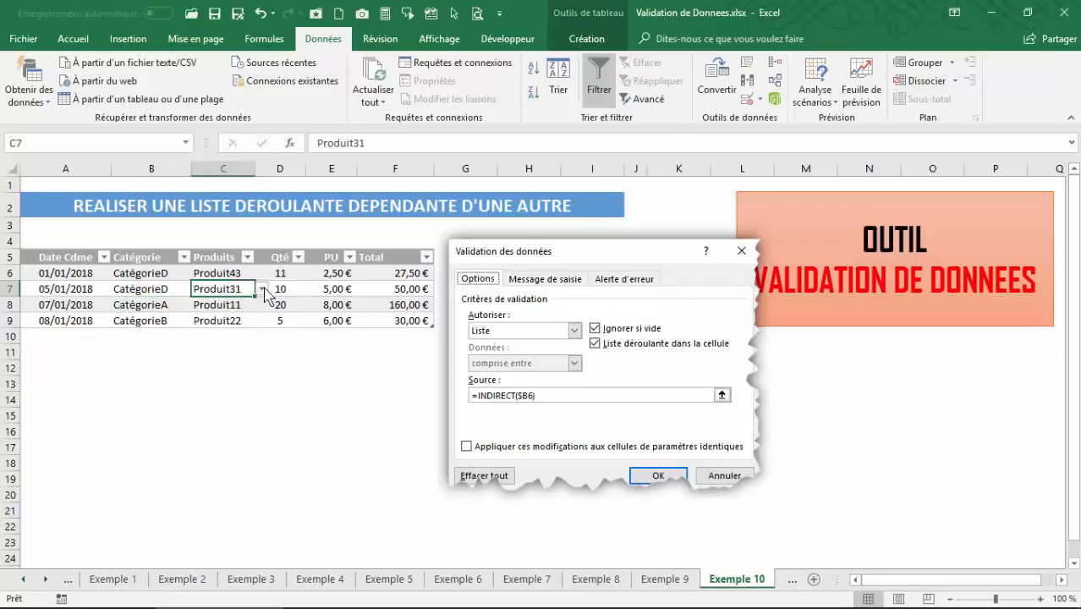
click(262, 289)
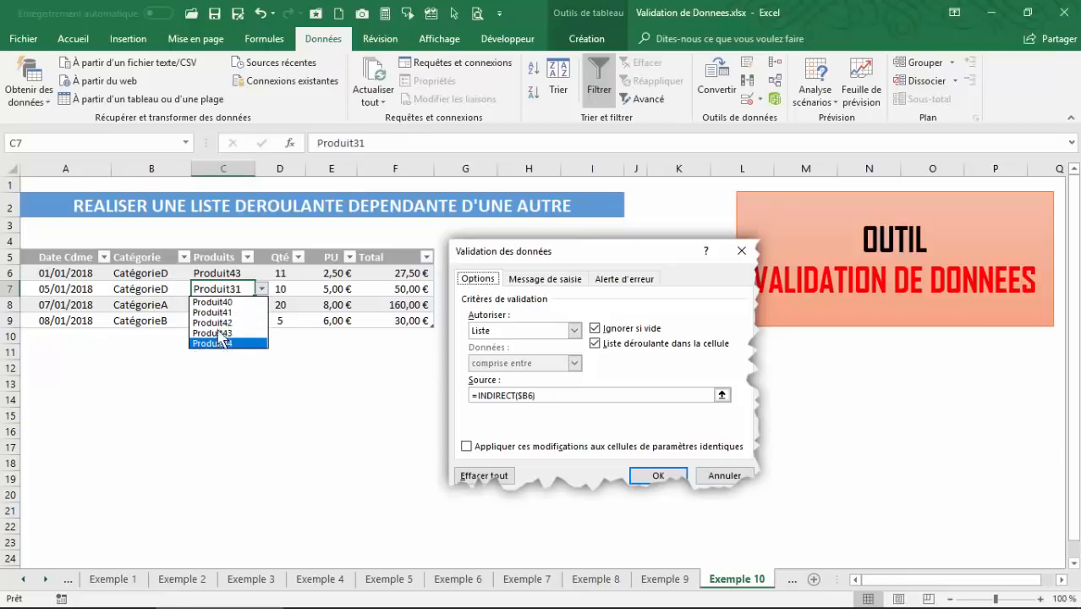
key(Escape)
Check which products the dependent list offers for the CatégorieB order dated 08/01/2018.
click(160, 330)
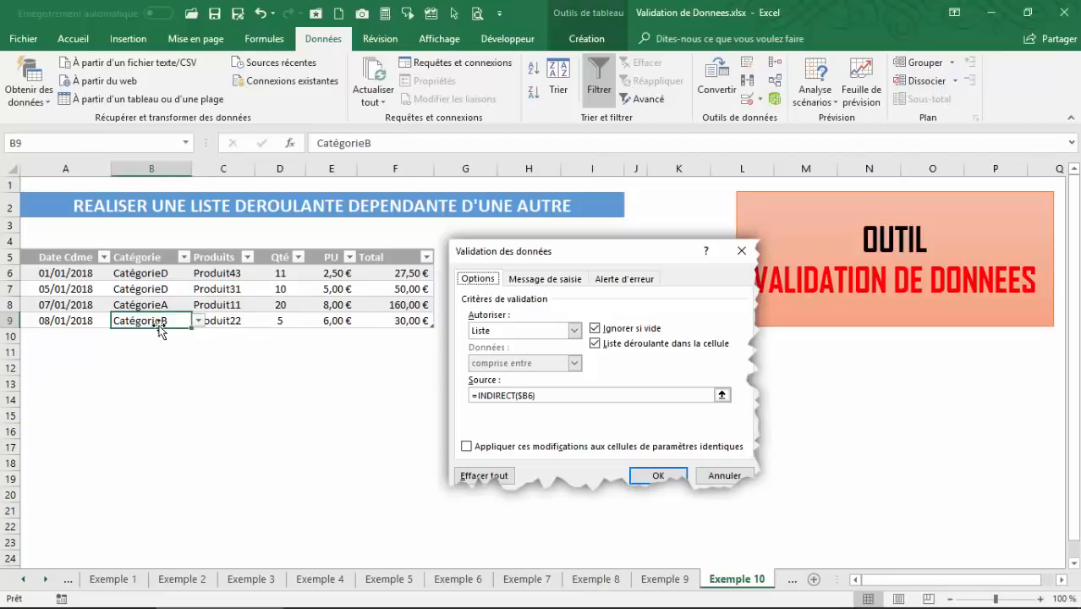
click(221, 320)
click(262, 321)
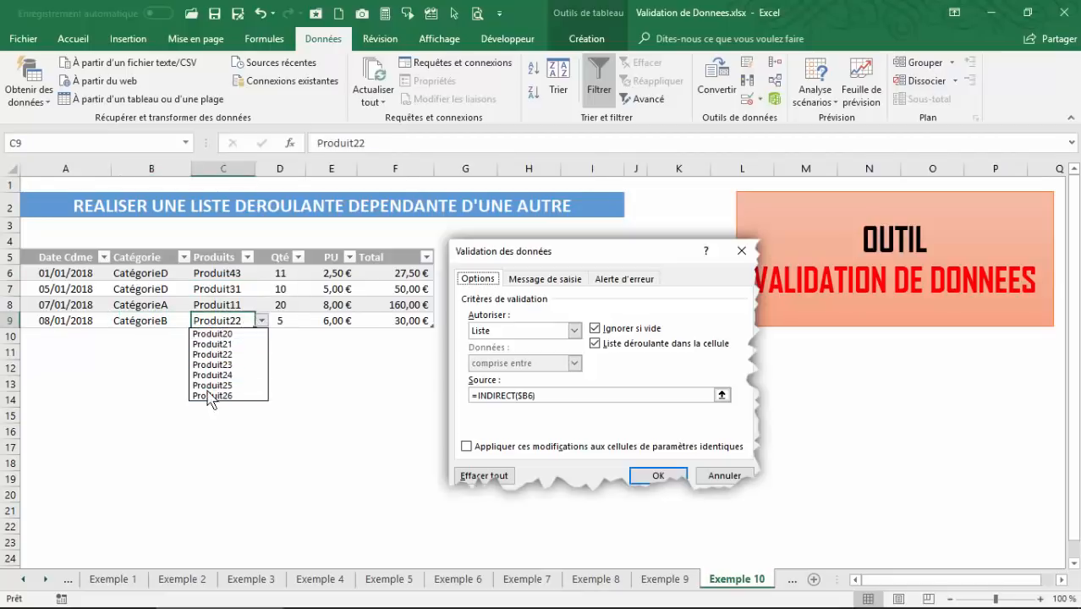
key(Escape)
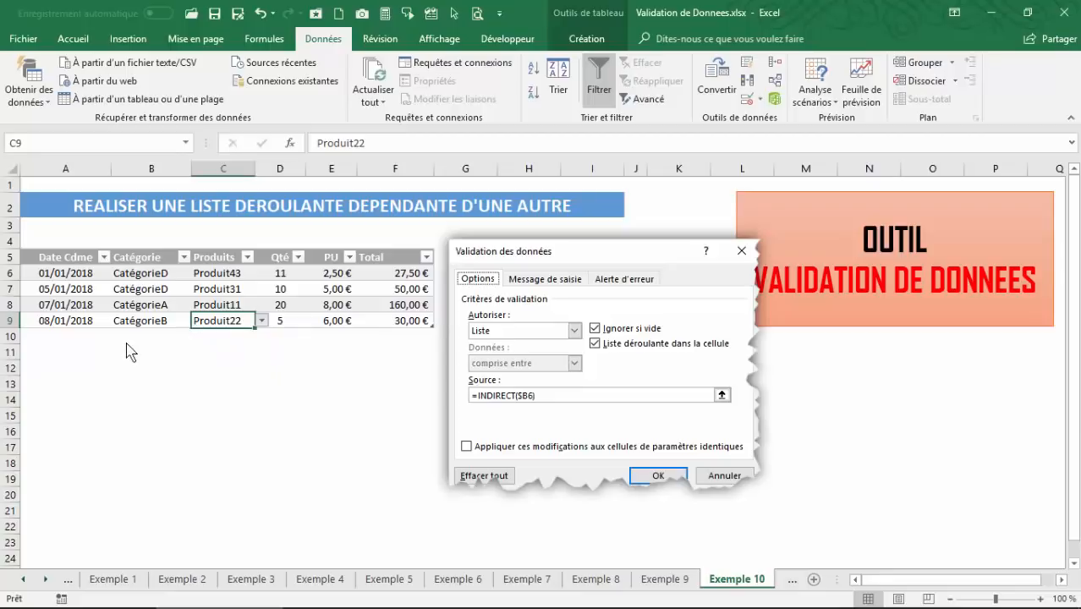
Change the category of the 08/01/2018 order to CatégorieC and check the product choices offered for that row.
click(170, 299)
click(179, 320)
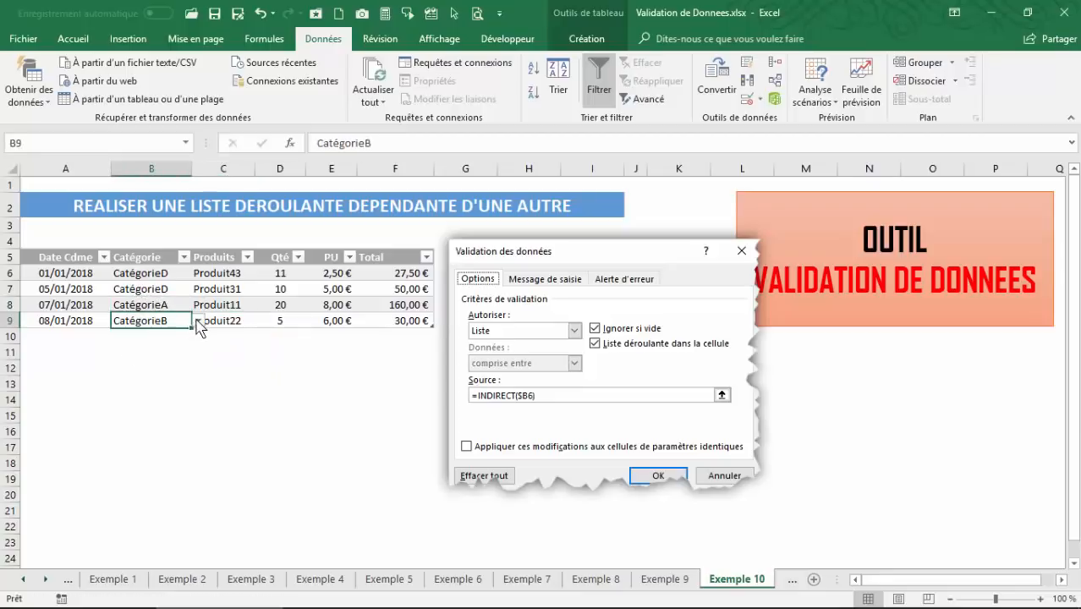
click(198, 320)
click(157, 351)
click(225, 320)
click(262, 321)
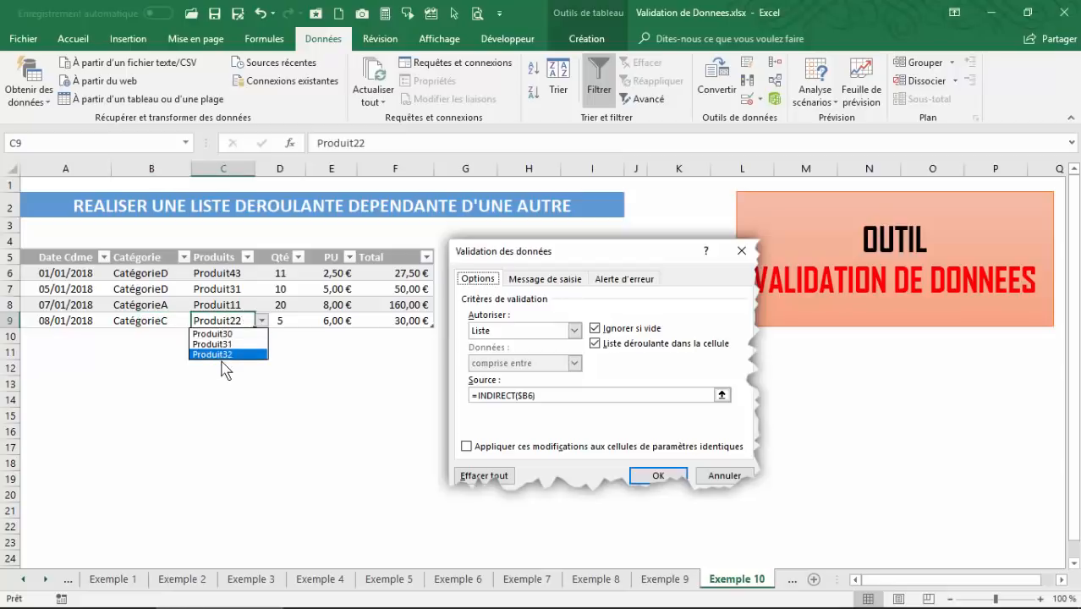
click(218, 310)
click(221, 293)
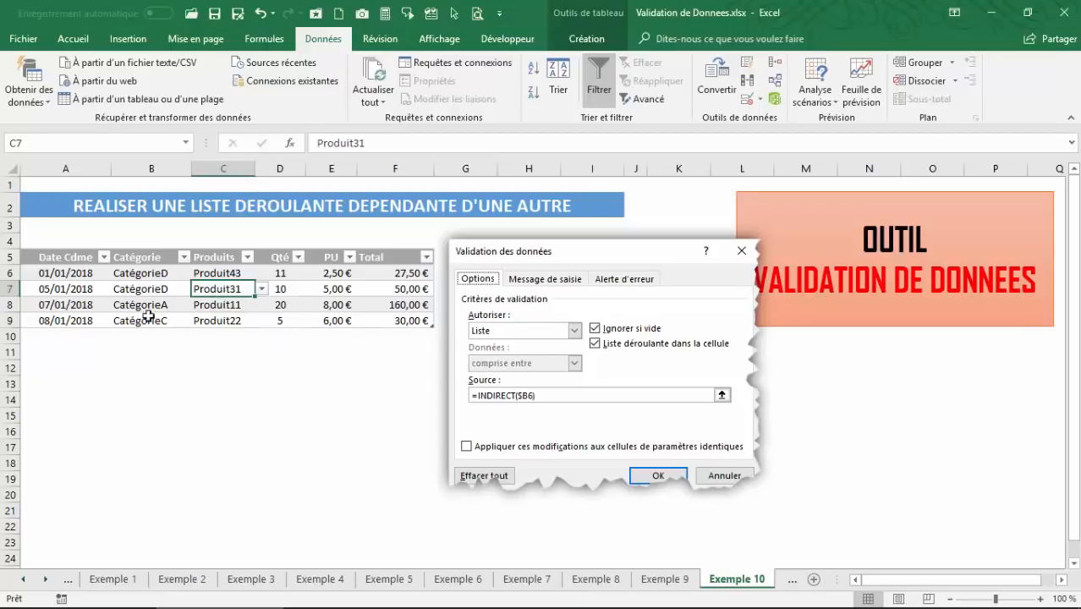
click(105, 318)
click(228, 321)
click(171, 324)
click(224, 324)
click(172, 325)
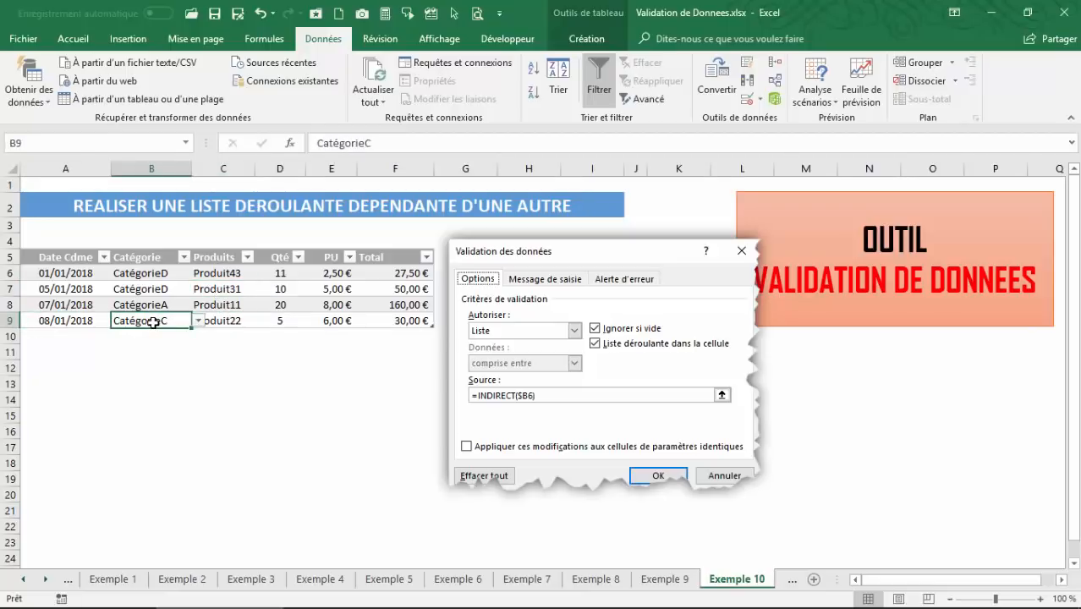
click(220, 319)
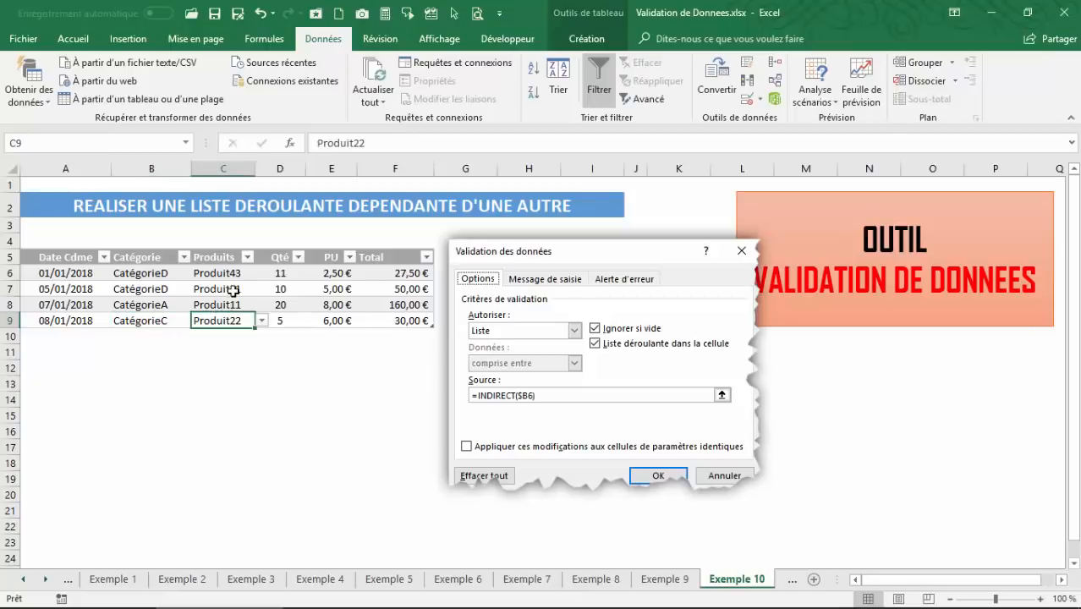
Add a new row at the end of the orders table and enter 9/1 as its order date.
click(409, 321)
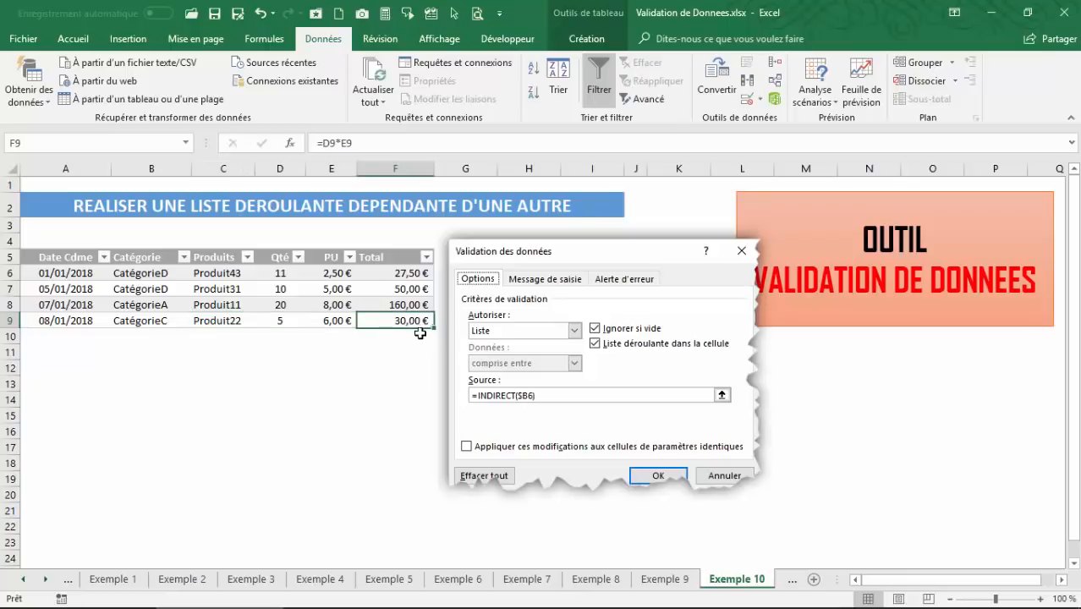
key(Tab)
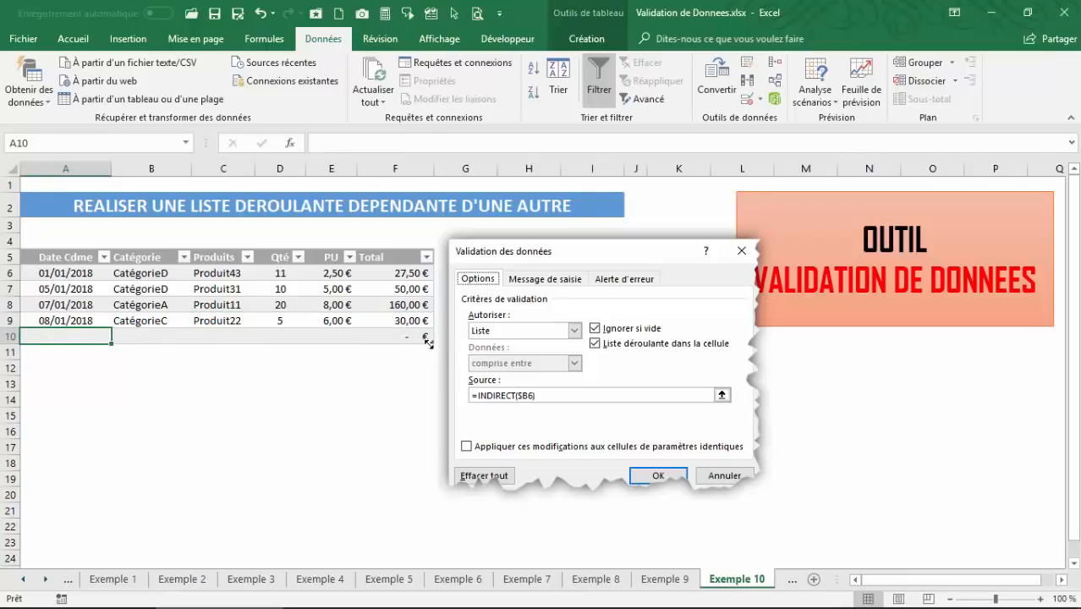
text(9/1)
key(Tab)
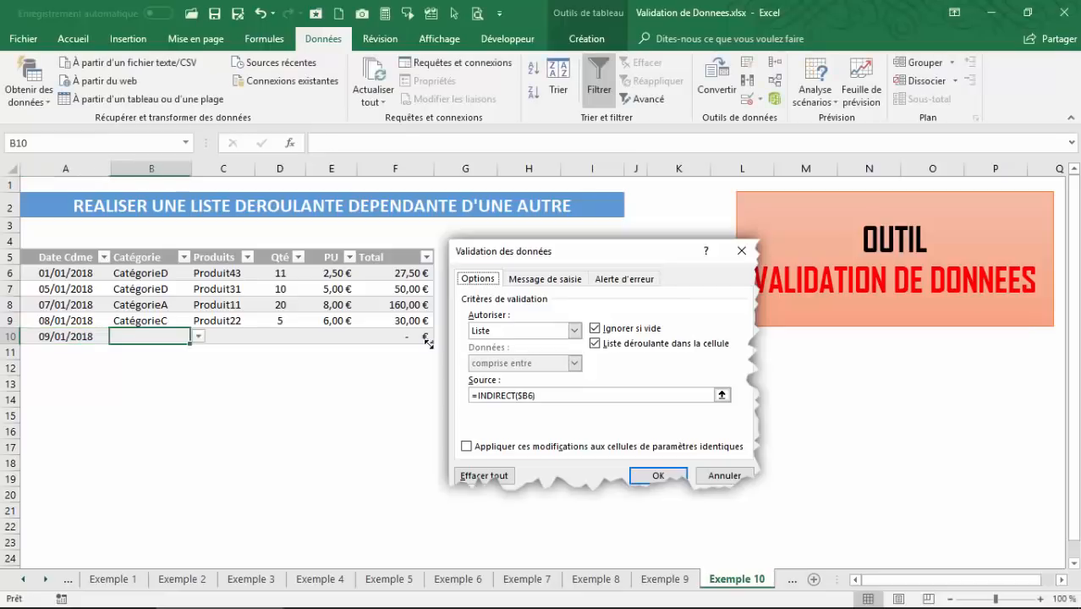
Choose CatégorieB as the new row's category and Produit23 as its product from their dropdown lists.
click(204, 336)
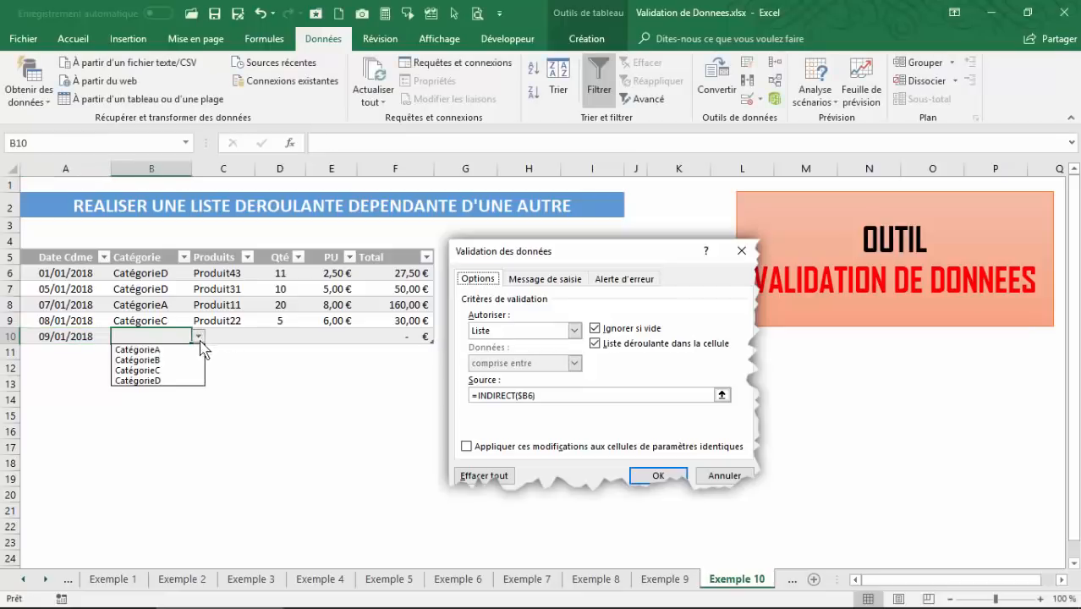
click(175, 361)
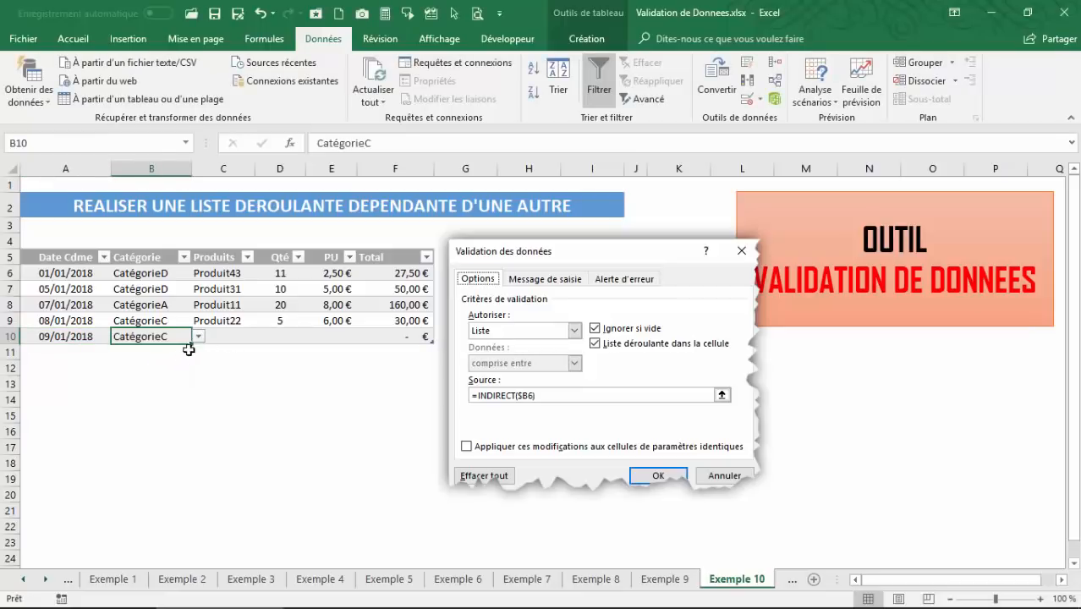
click(198, 336)
click(191, 360)
click(224, 337)
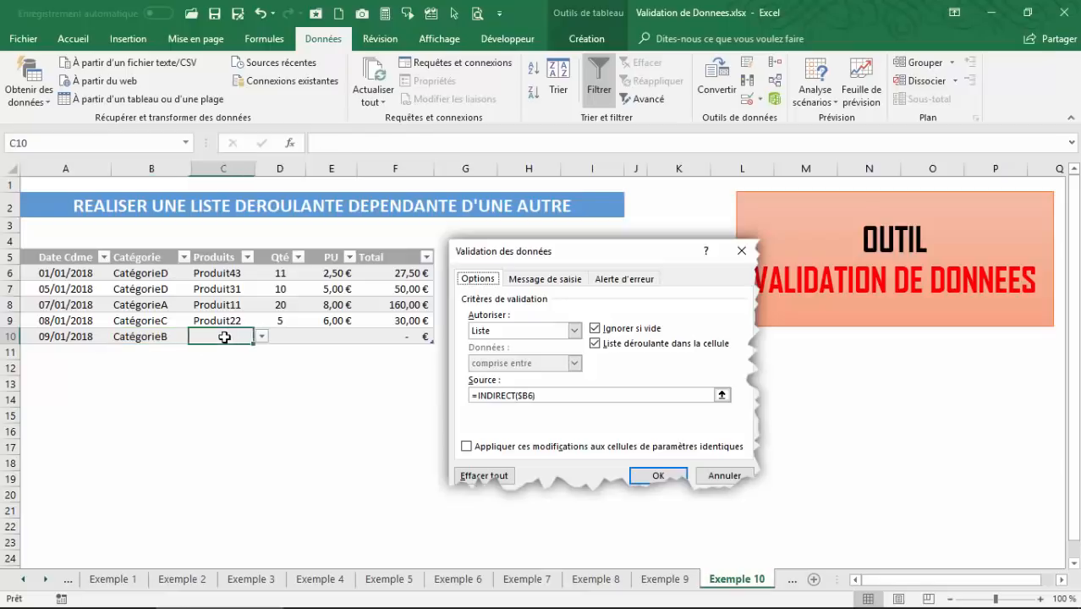
click(262, 336)
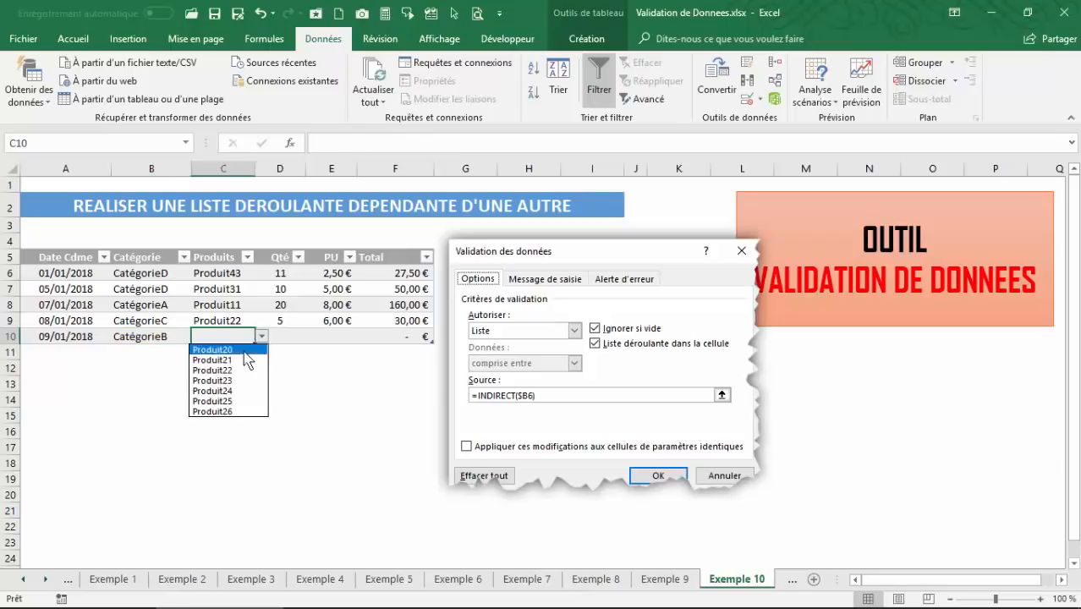
click(215, 380)
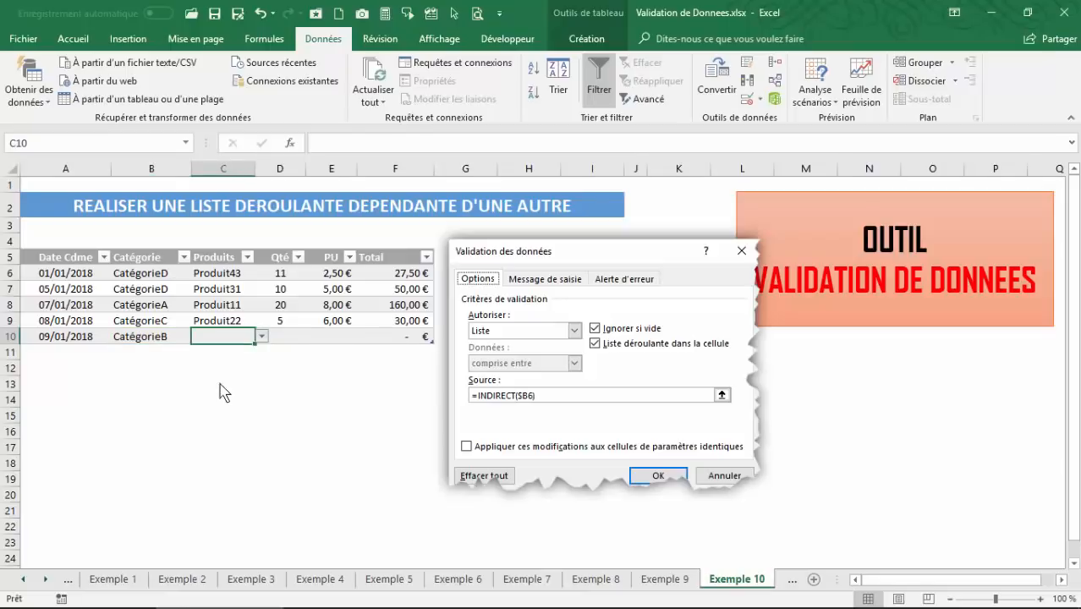
Change the product of the 08/01/2018 order to Produit32 from its dependent list.
click(219, 319)
click(262, 321)
click(222, 348)
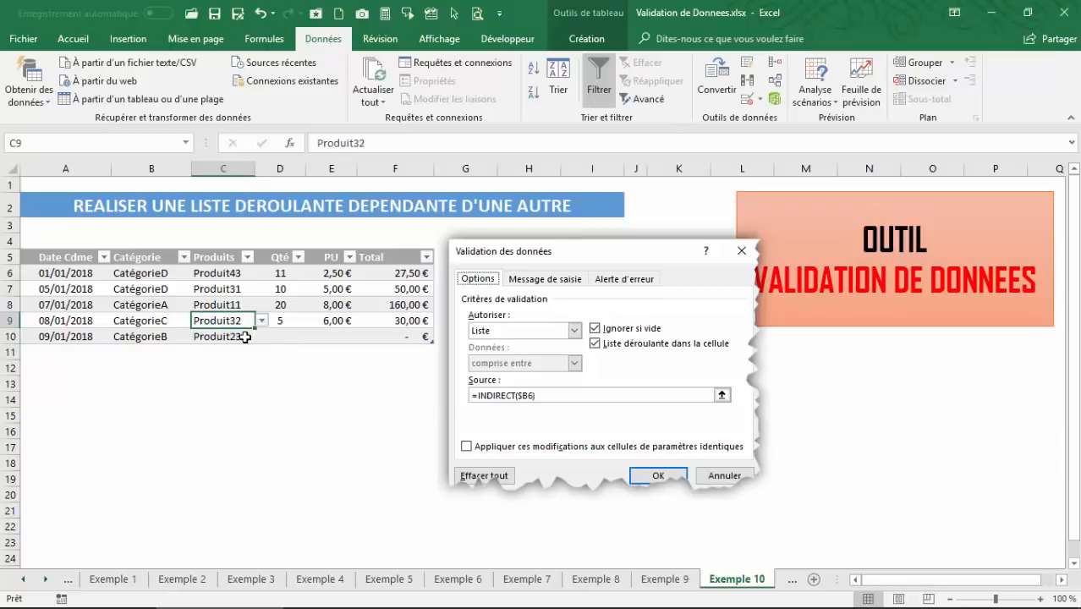
Enter a quantity of 10 and a unit price of 5 for the 09/01/2018 order.
click(245, 337)
click(309, 338)
click(280, 339)
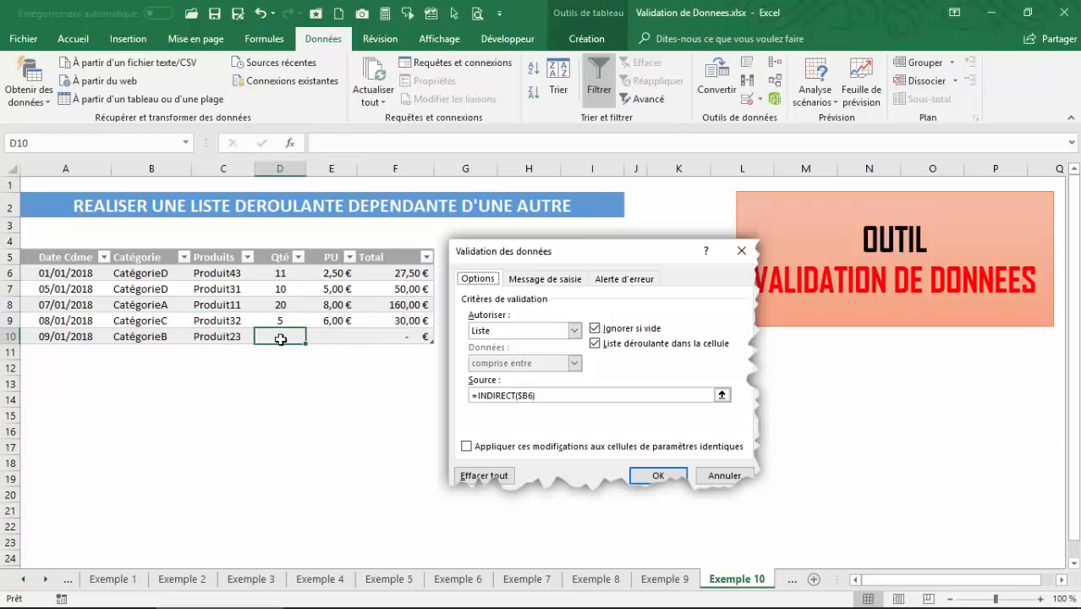
text(10)
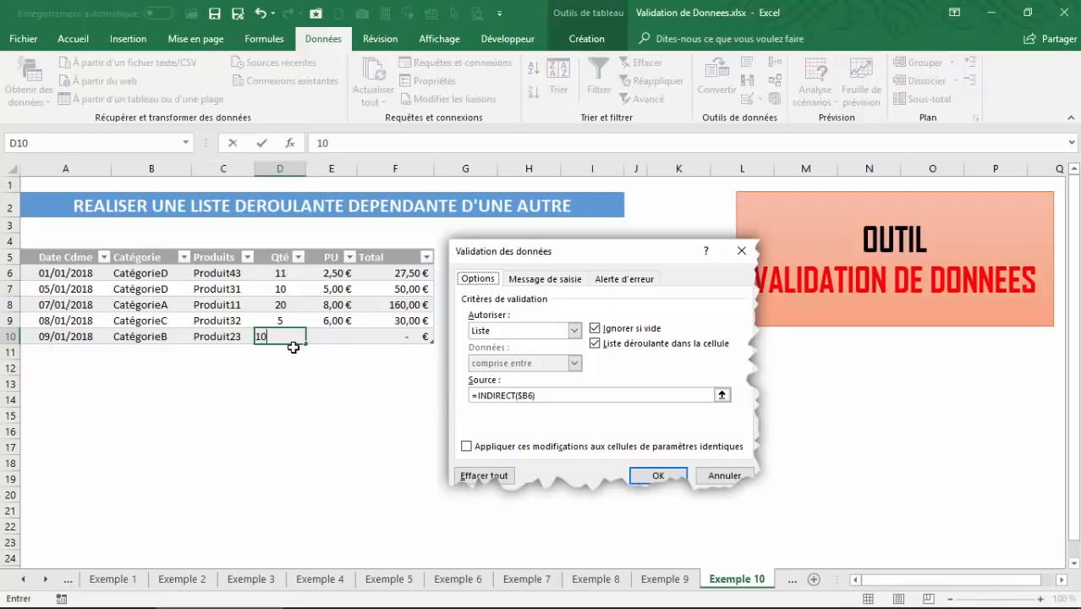
key(Tab)
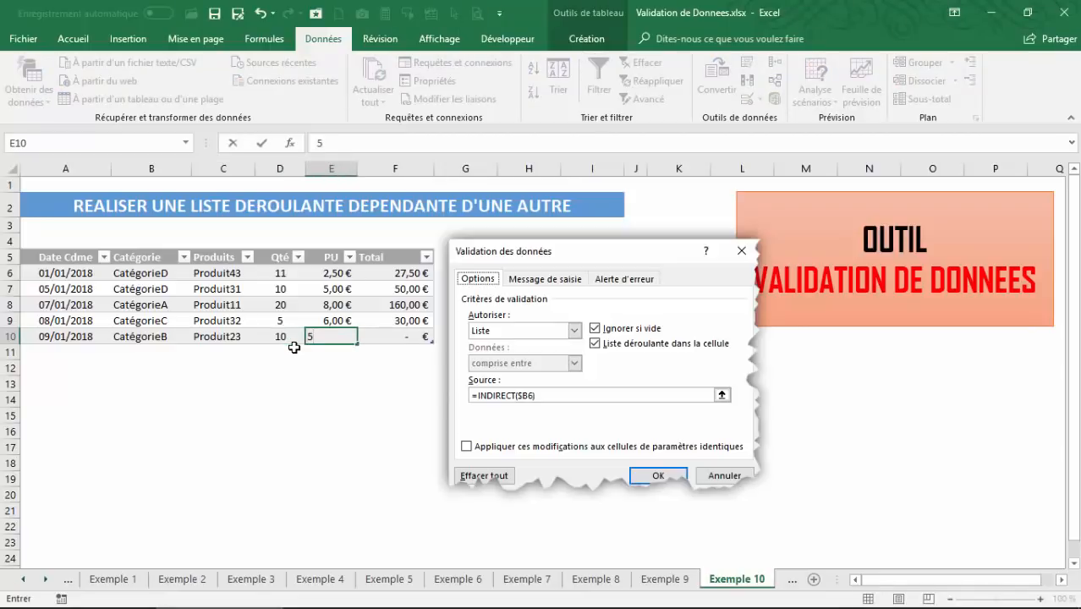
key(Up)
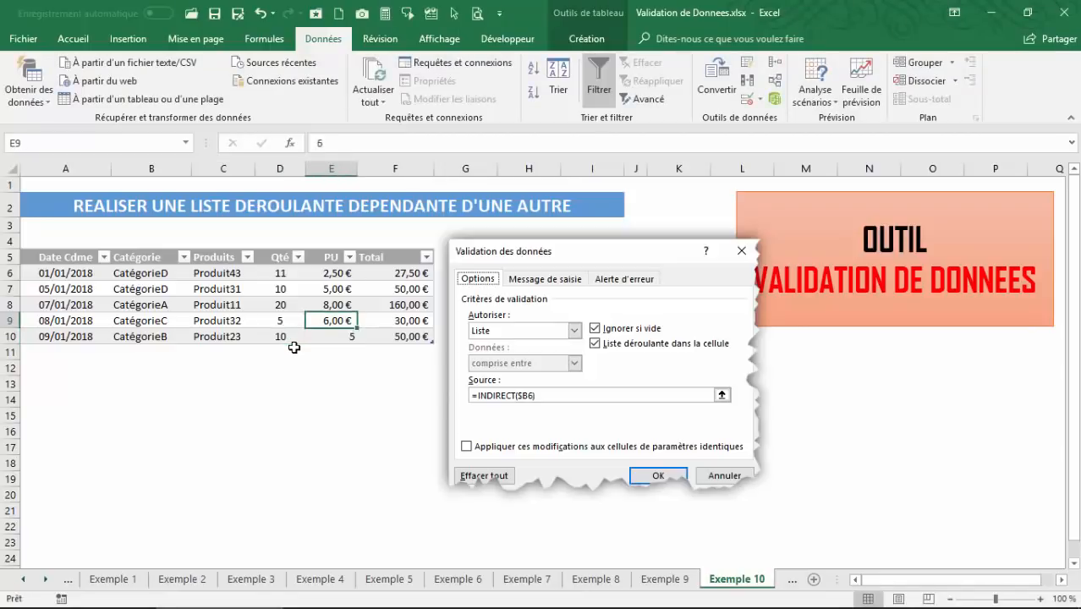
Examine the category list and the dependent product list offered in the 09/01/2018 row without changing either value.
click(234, 343)
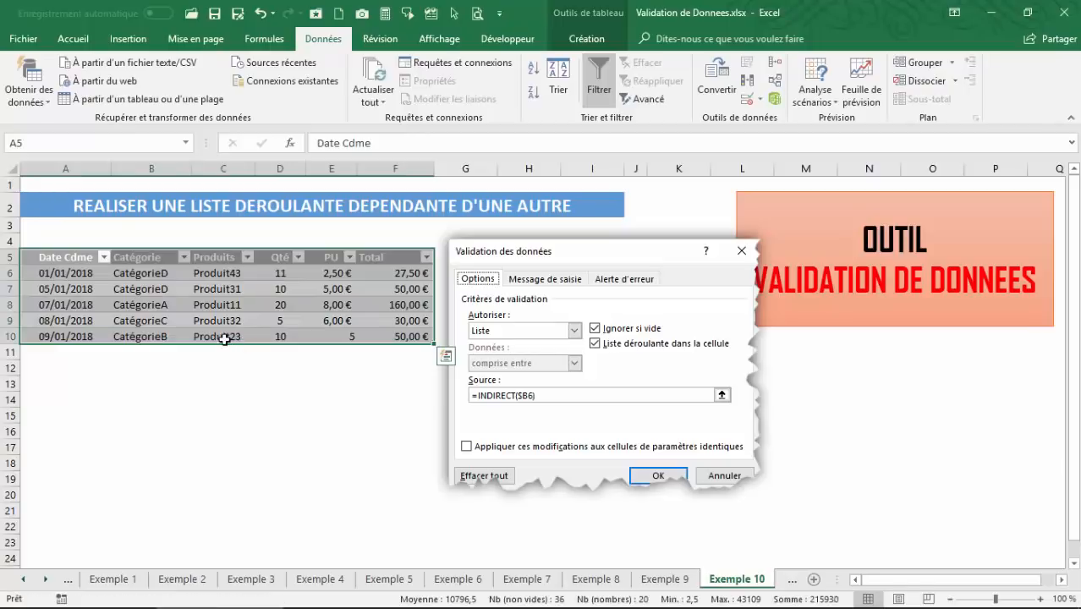
click(224, 338)
click(163, 336)
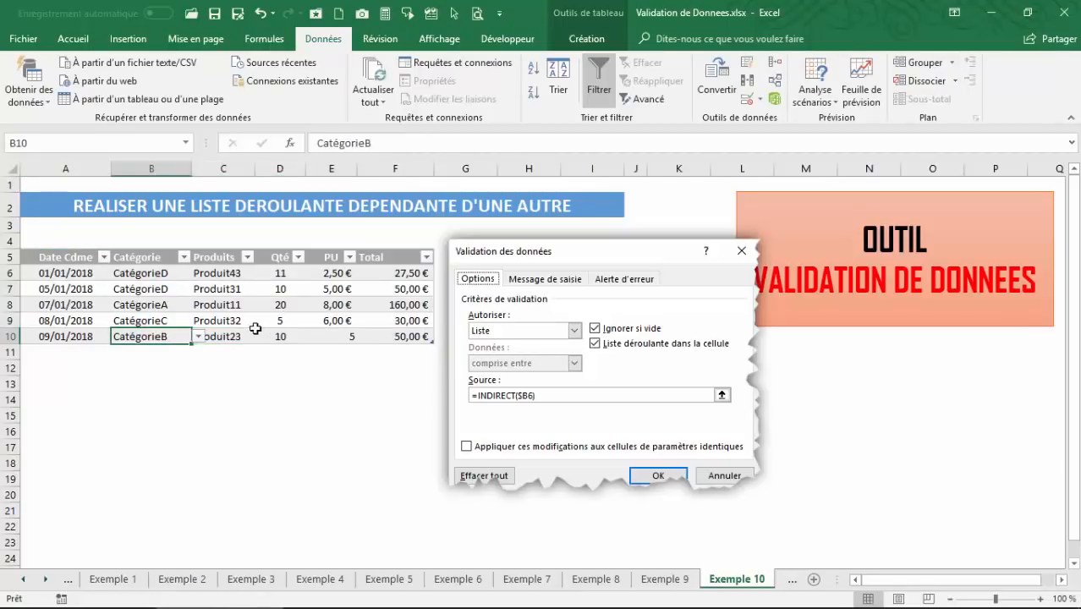
click(199, 336)
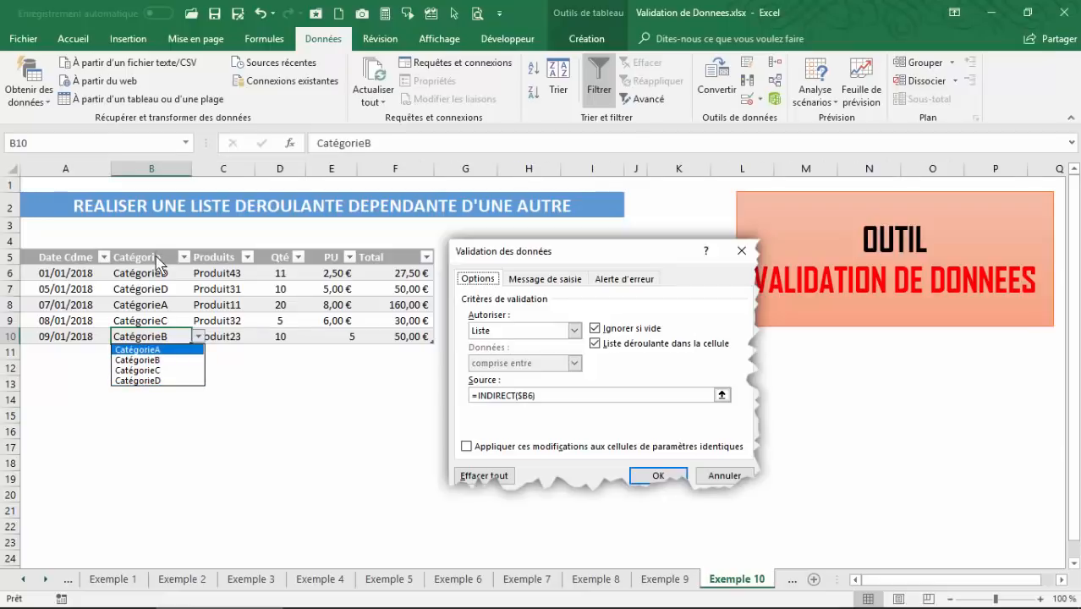
click(229, 335)
click(229, 336)
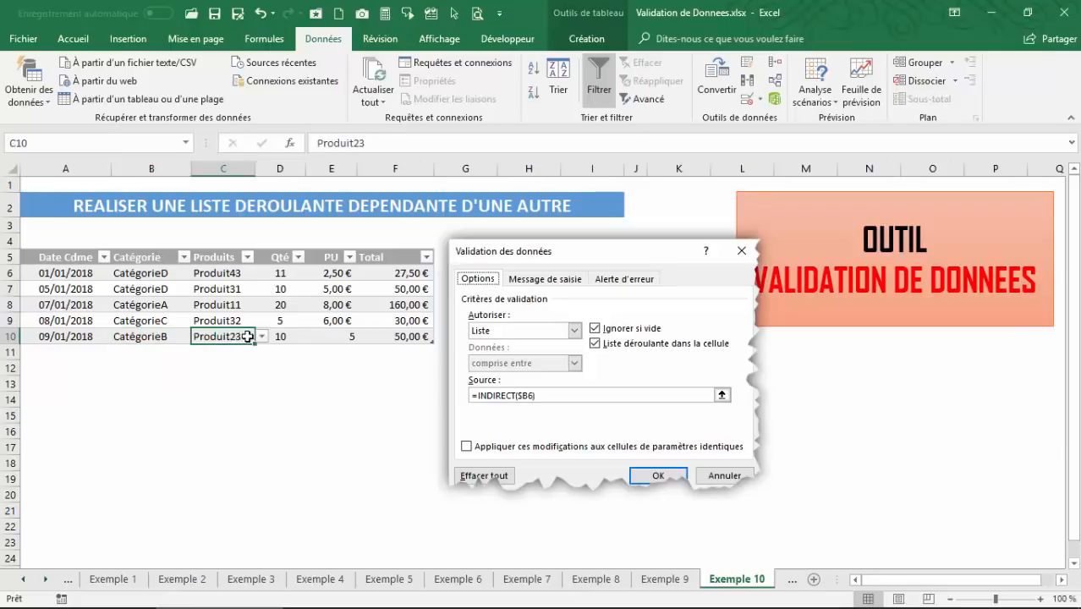
click(262, 336)
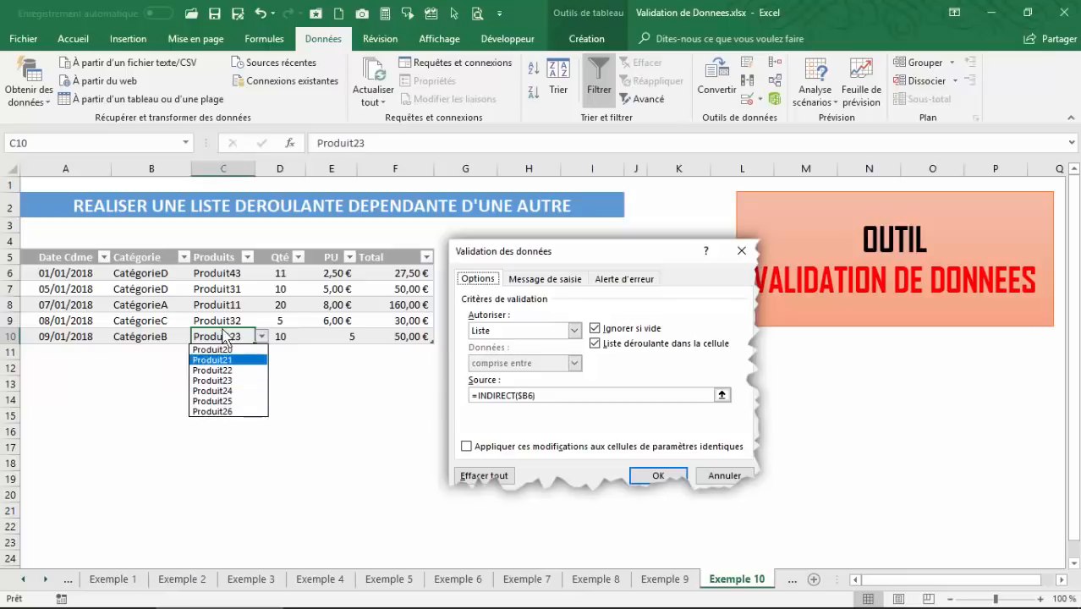
click(231, 317)
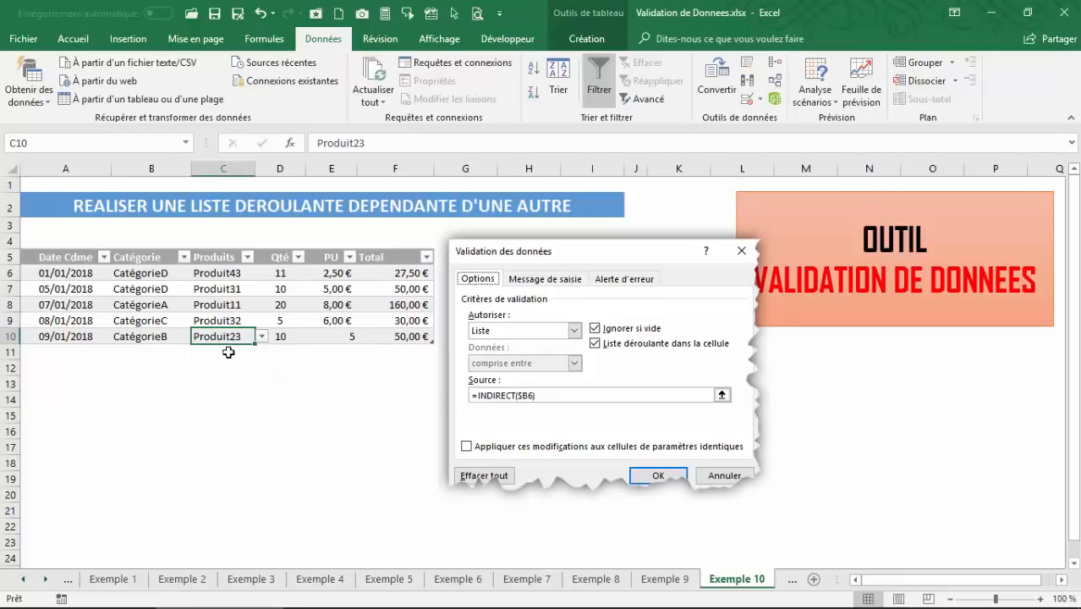
Open the Liste sheet and examine the CATEGORIE table and the products listed under CATEGORIE A.
click(44, 579)
click(44, 579)
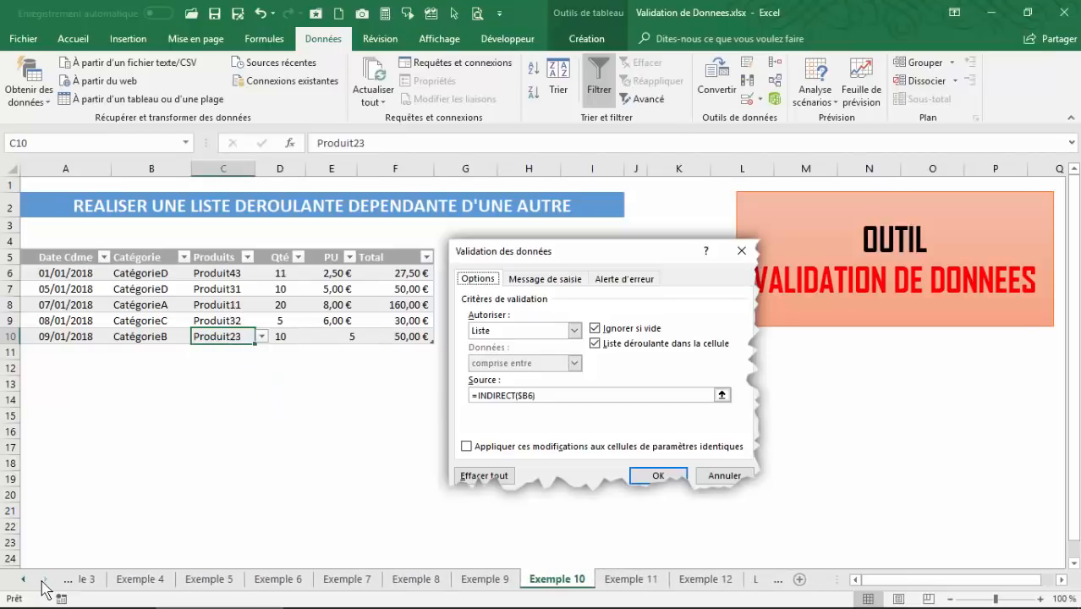
click(44, 579)
click(734, 579)
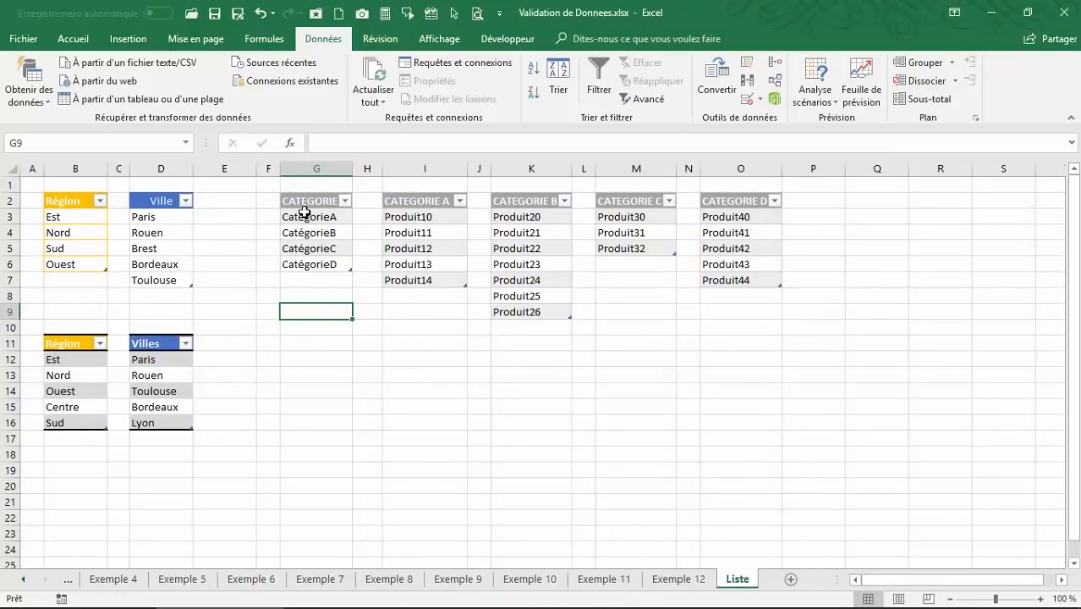
drag(307, 203, 314, 265)
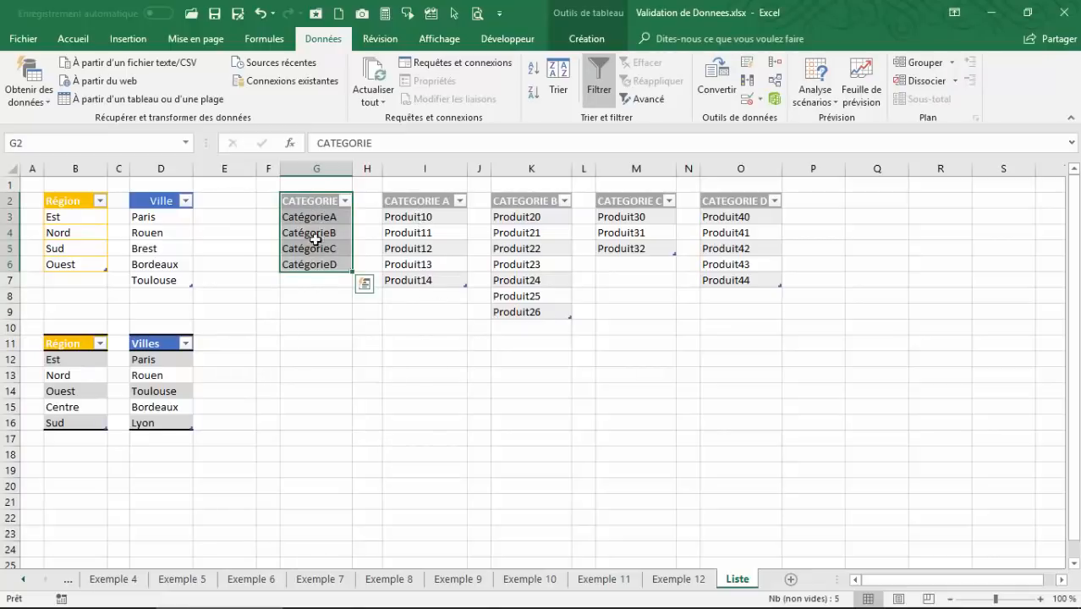
click(424, 198)
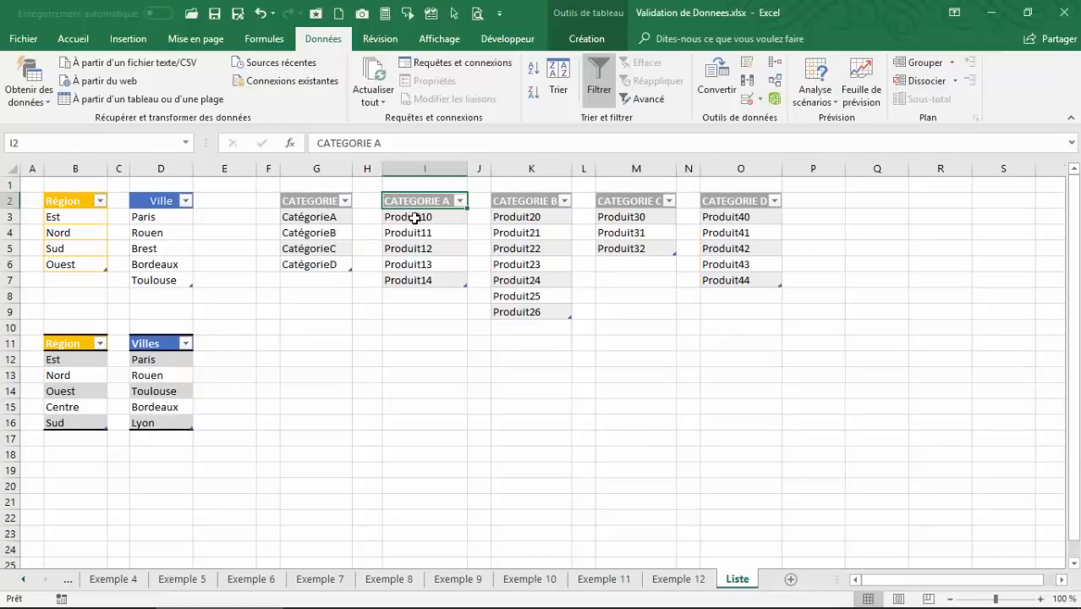
drag(413, 218, 414, 288)
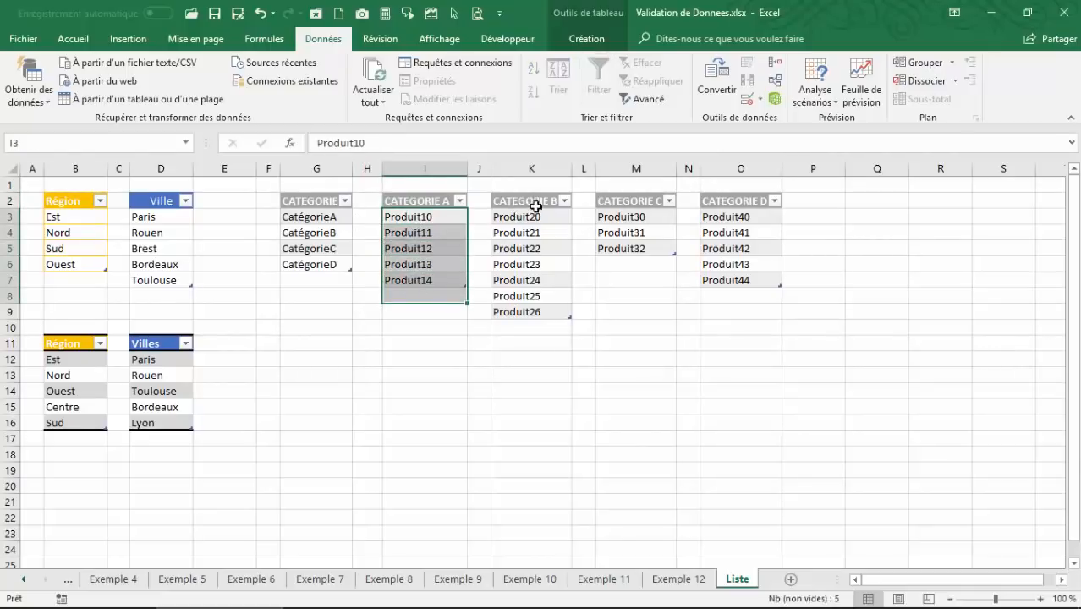
Review the product lists of CATEGORIE B, C and D and widen column M slightly.
click(535, 206)
drag(526, 218, 526, 308)
drag(625, 218, 633, 251)
drag(748, 218, 733, 258)
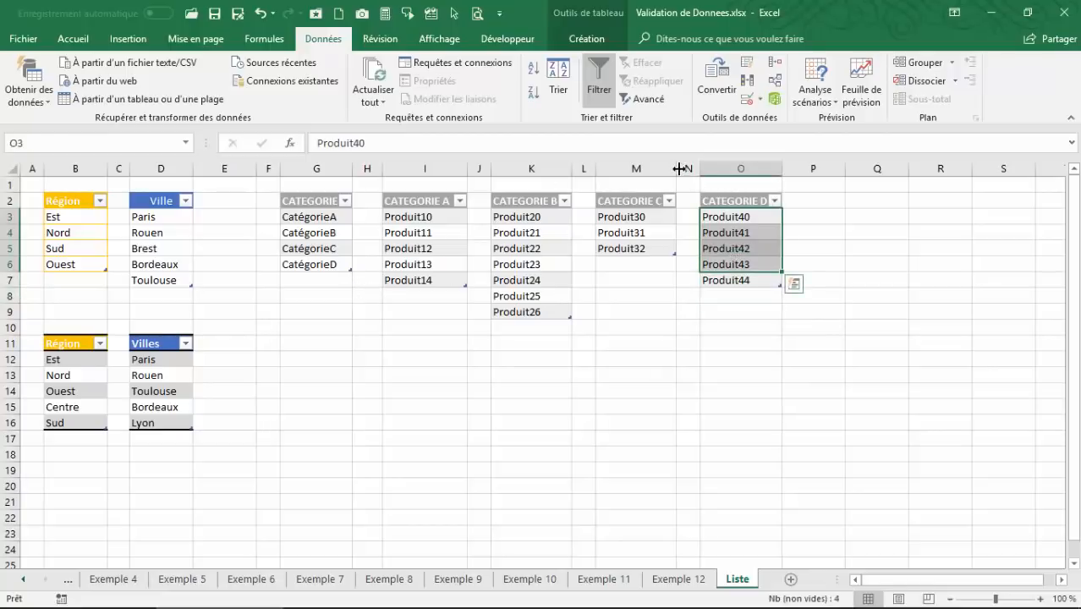
drag(676, 168, 681, 169)
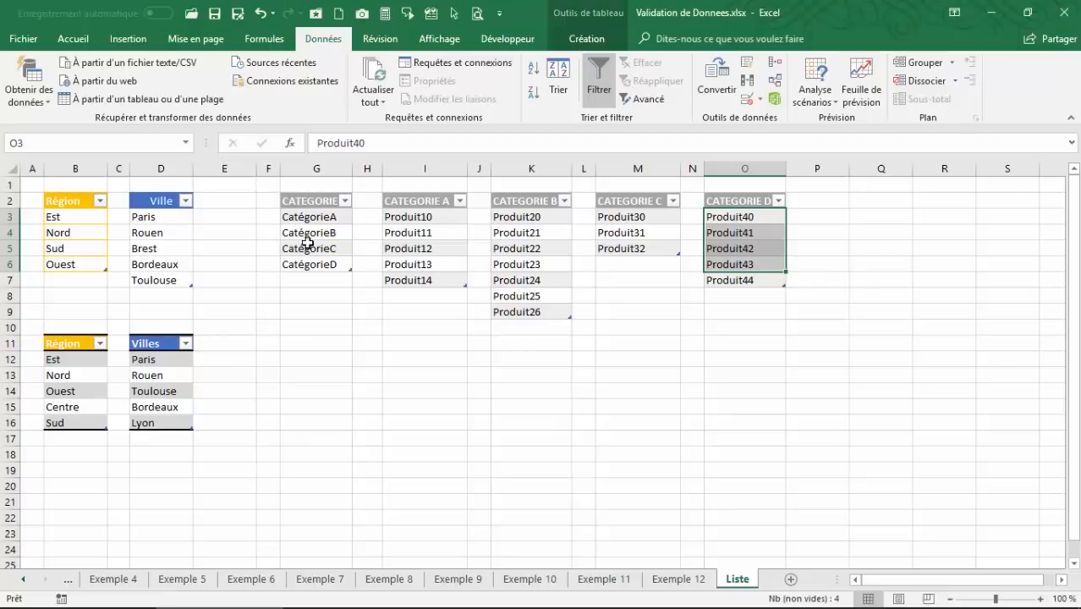
Examine the CATEGORIE table alongside the four separate product tables, selecting a cell in each one.
click(315, 205)
click(427, 231)
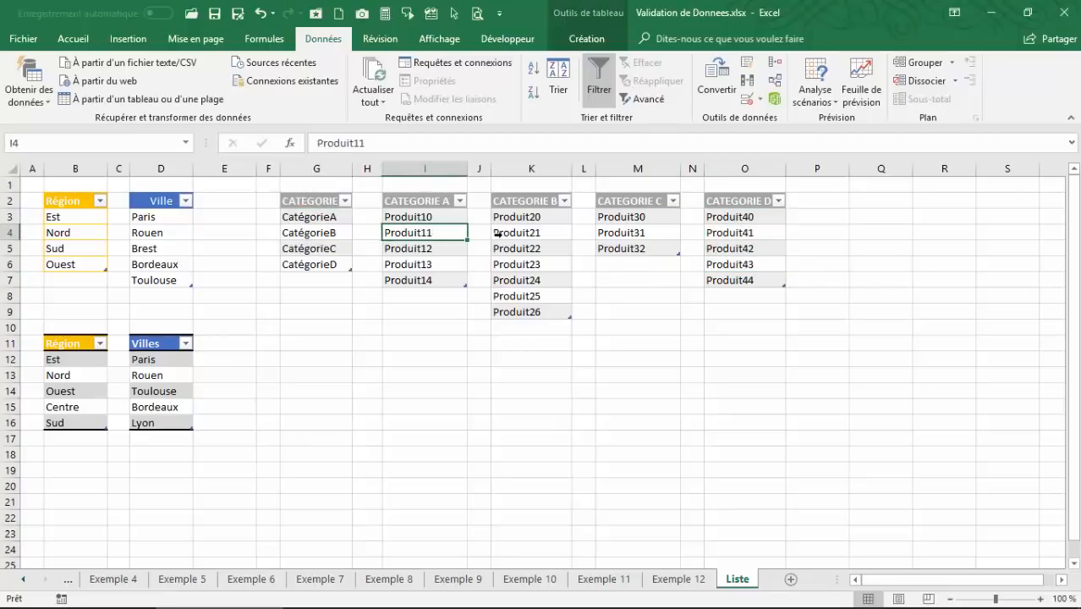
click(497, 235)
click(628, 218)
click(732, 233)
click(326, 233)
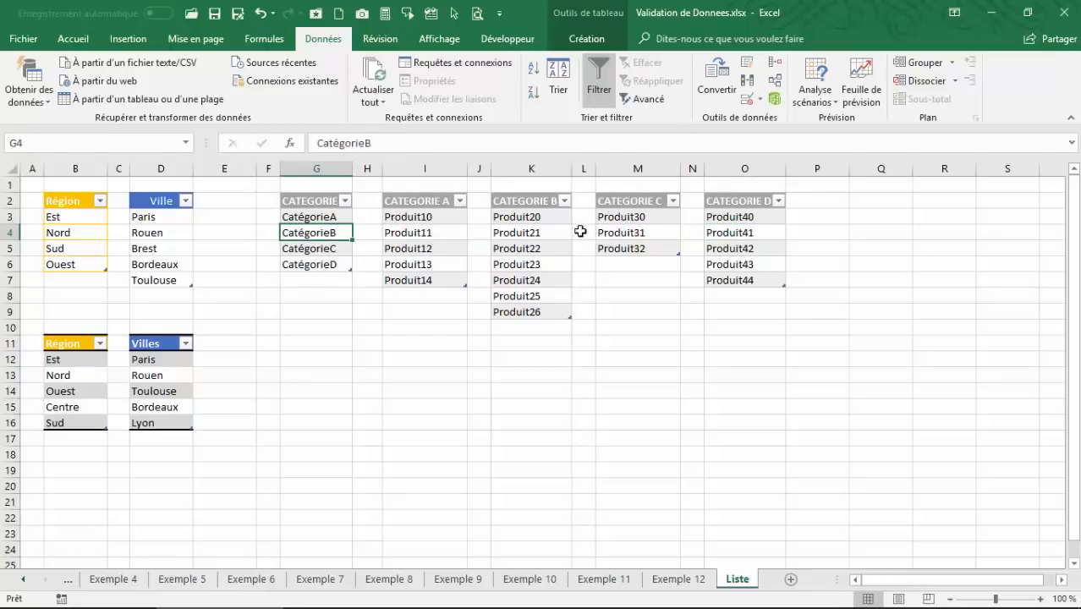
Add Produit33 under Produit32 in the CATEGORIE C table by extending the product series one row.
click(673, 264)
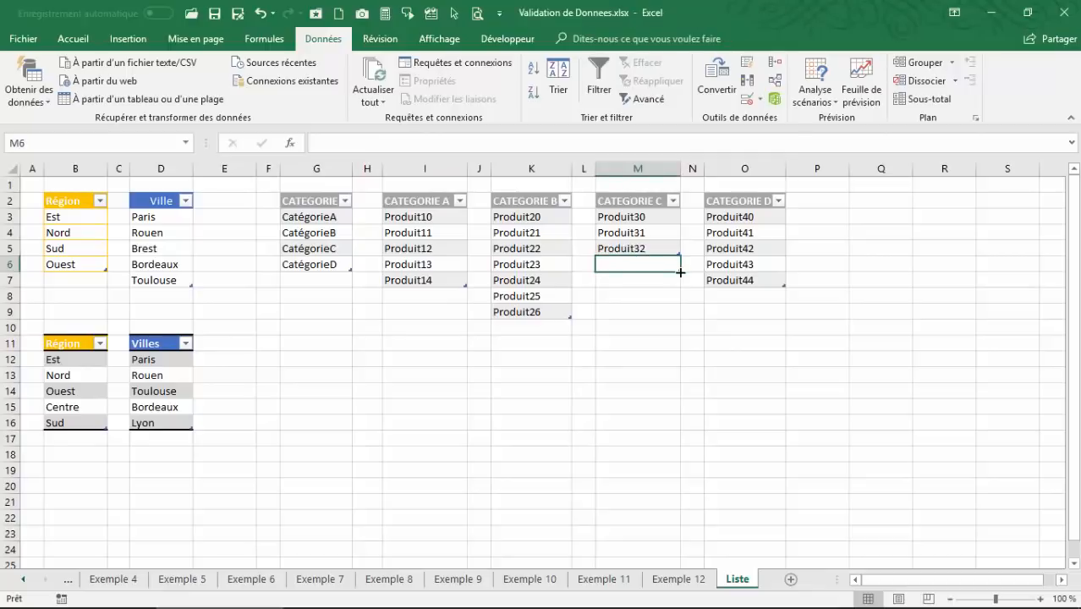
click(615, 247)
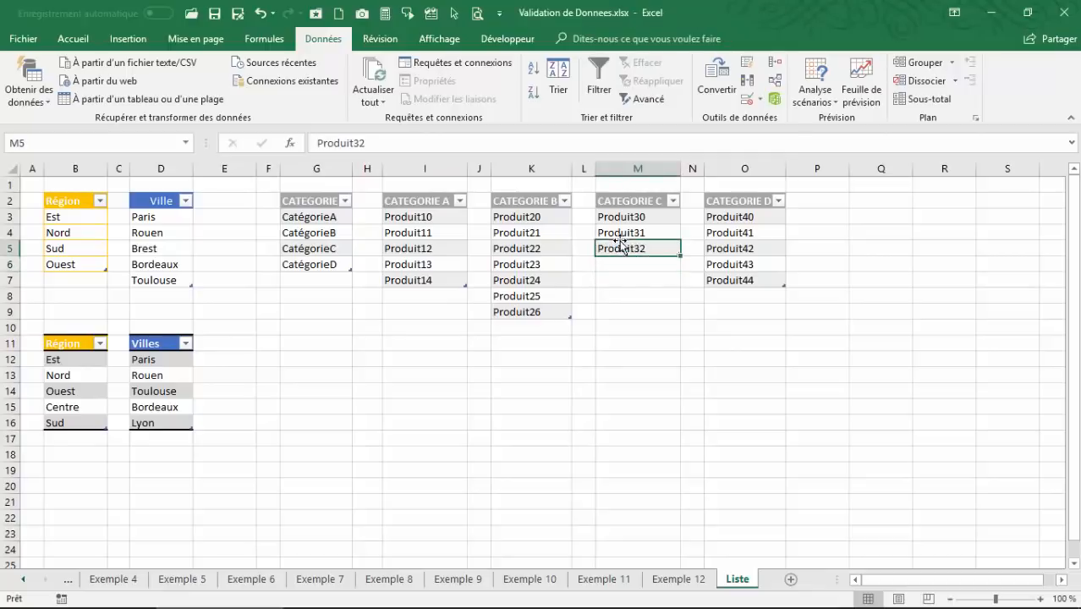
drag(677, 256, 678, 269)
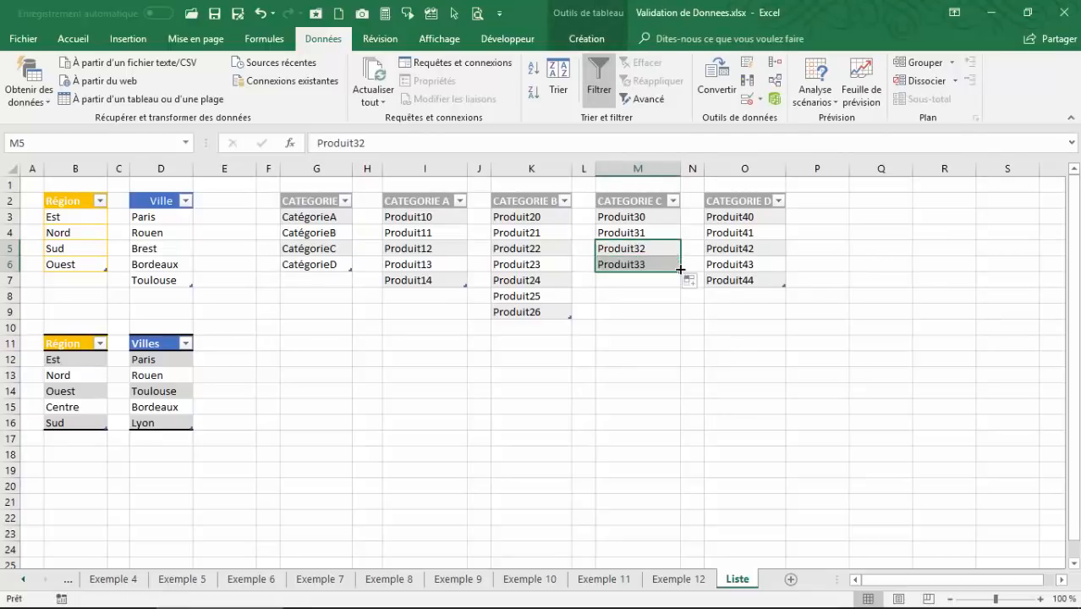
click(619, 264)
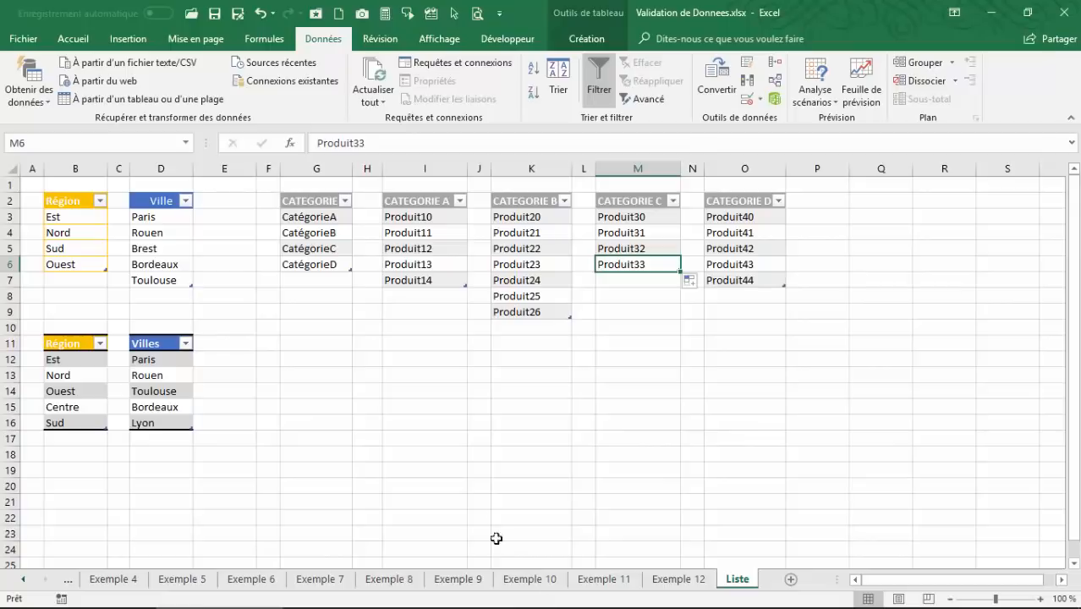
On the Exemple 10 sheet, check the 08/01/2018 order's dependent product list for Produit33 without changing its product.
click(528, 579)
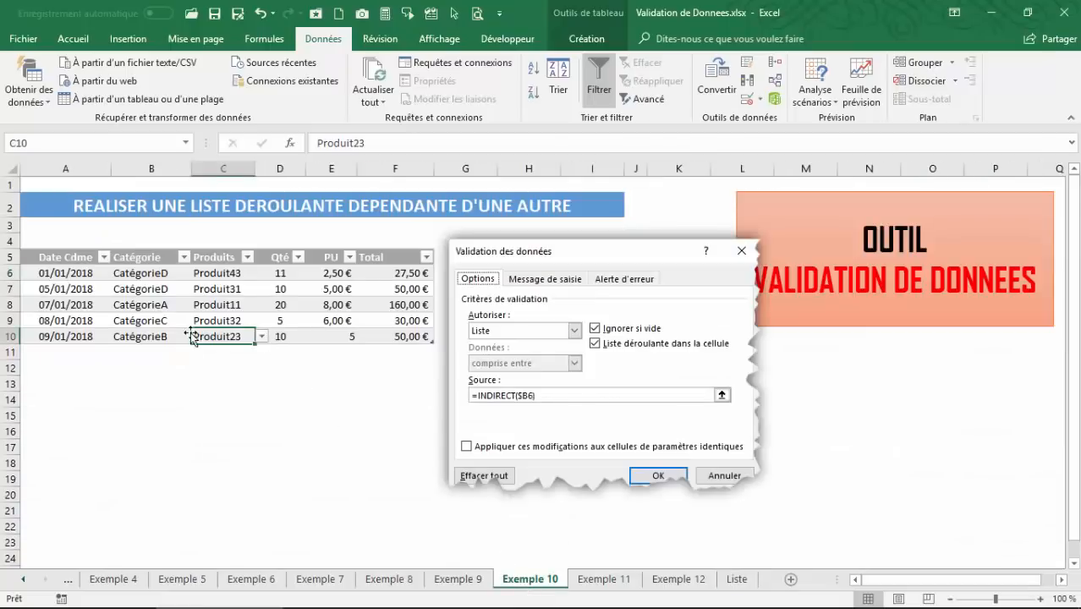
click(159, 322)
click(226, 322)
click(262, 322)
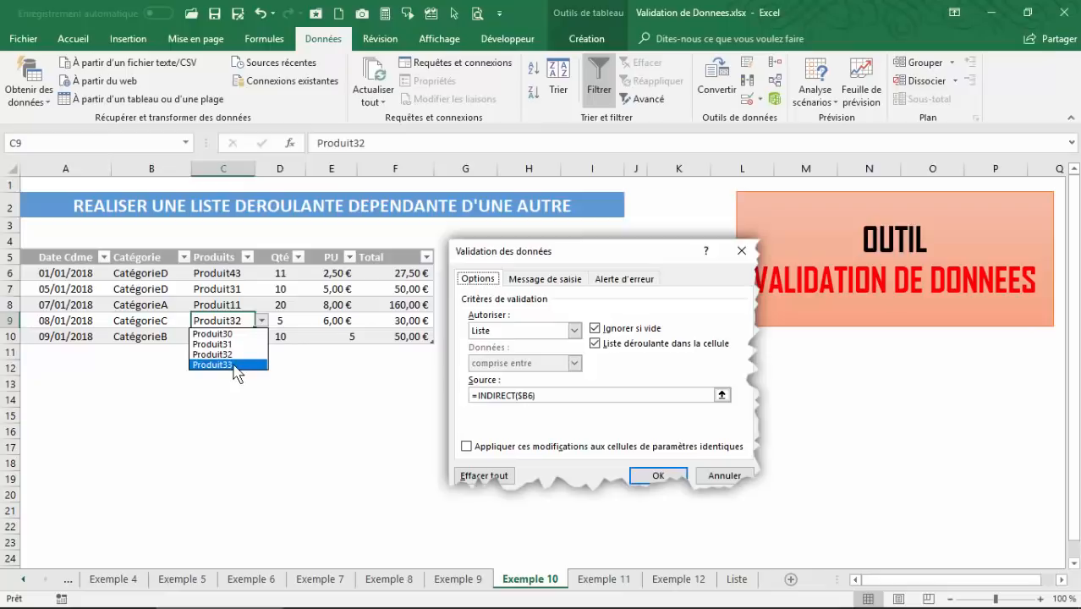
click(231, 306)
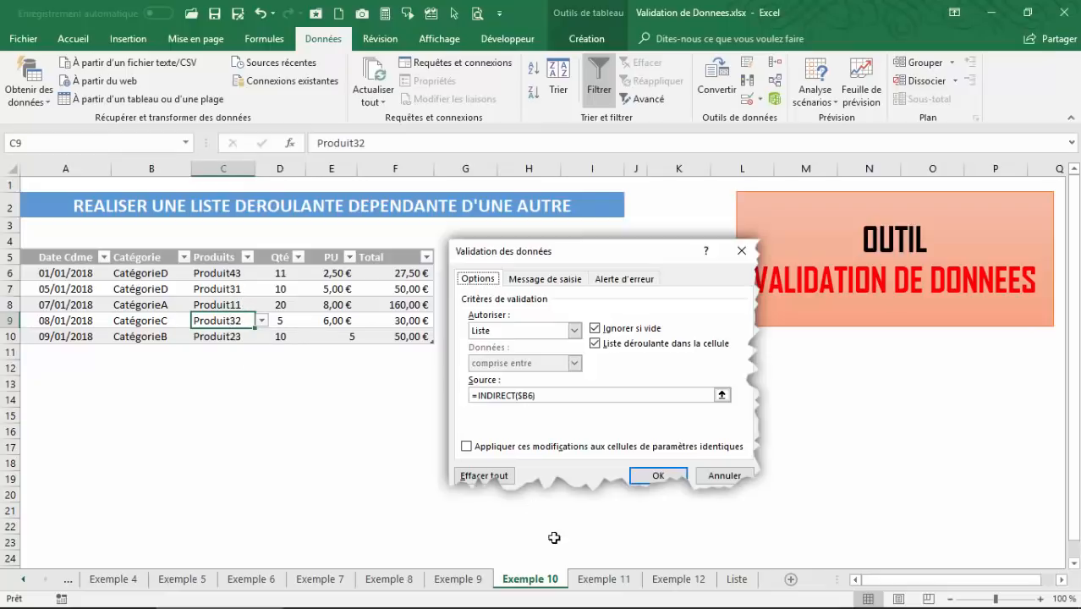
Return to the Liste sheet and go through the category table and the product tables A to D.
click(603, 579)
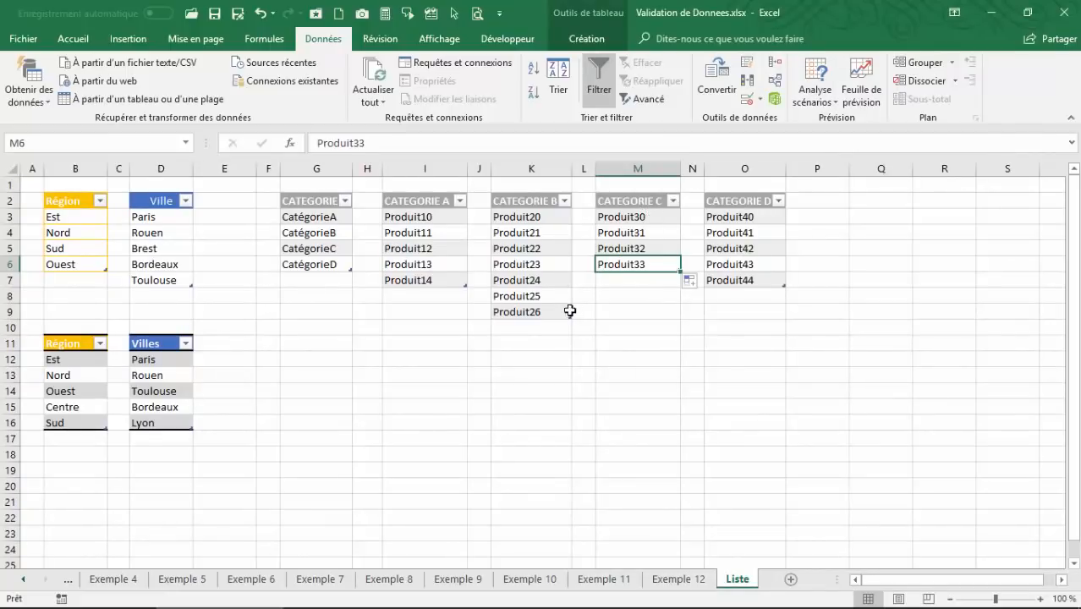
click(312, 221)
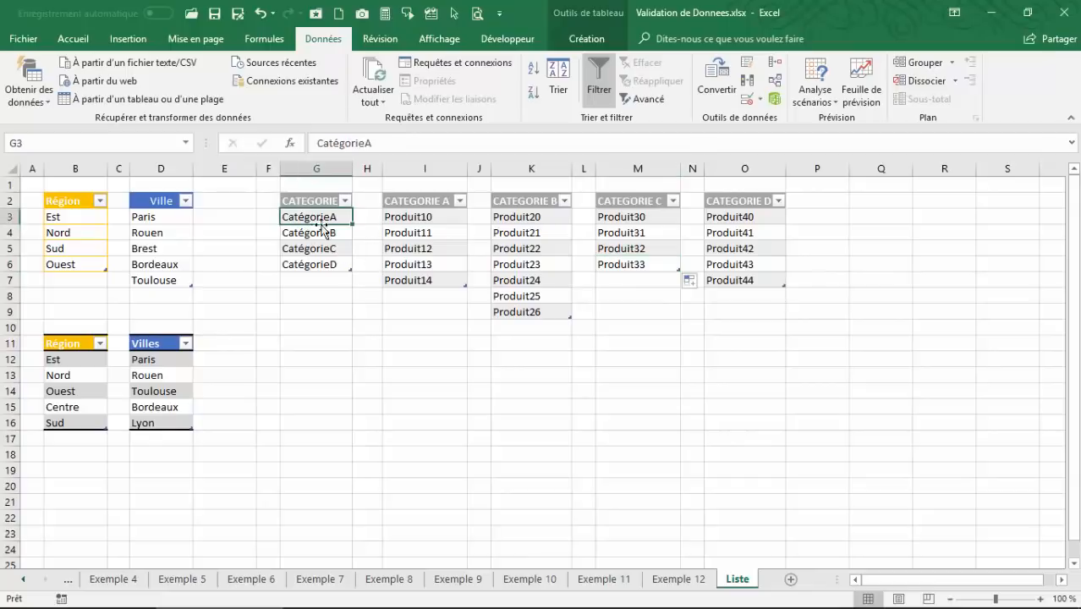
click(423, 232)
click(530, 242)
click(622, 237)
click(742, 234)
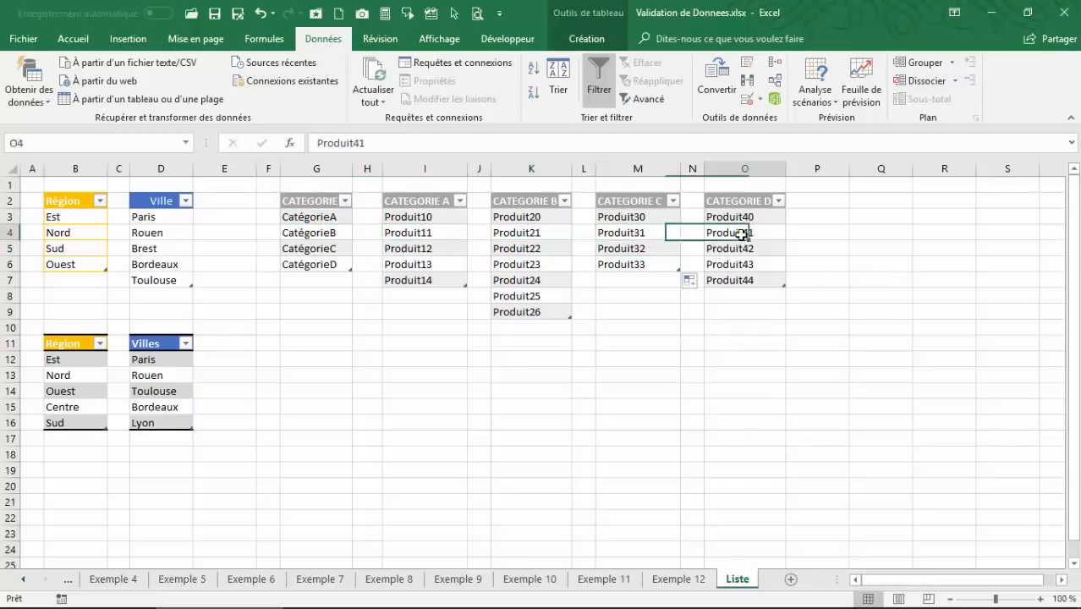
click(301, 228)
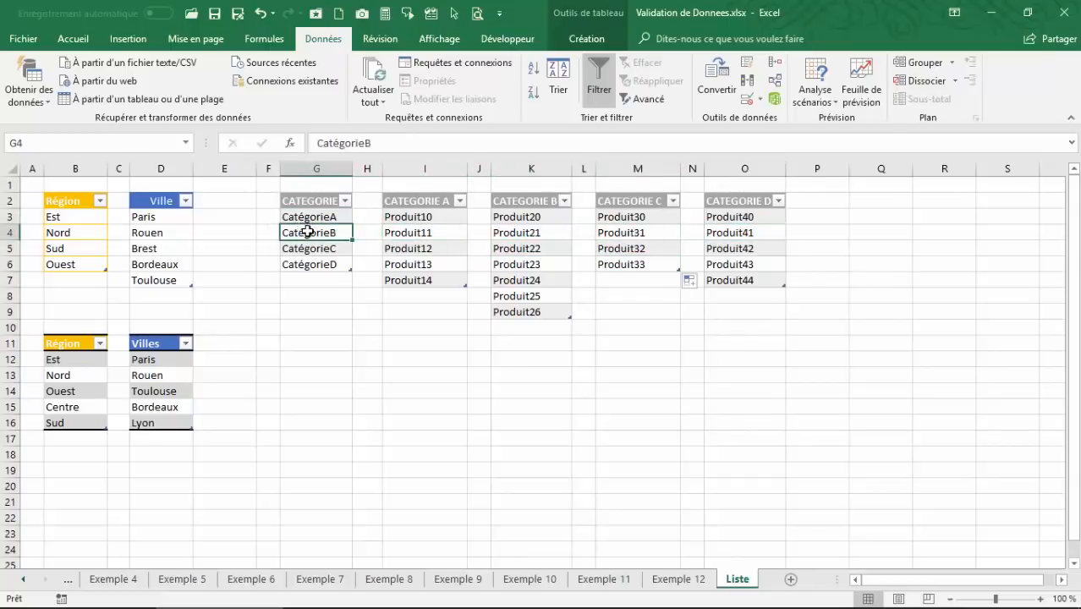
View the available Format as Table styles for the CATEGORIE table without applying one.
click(74, 40)
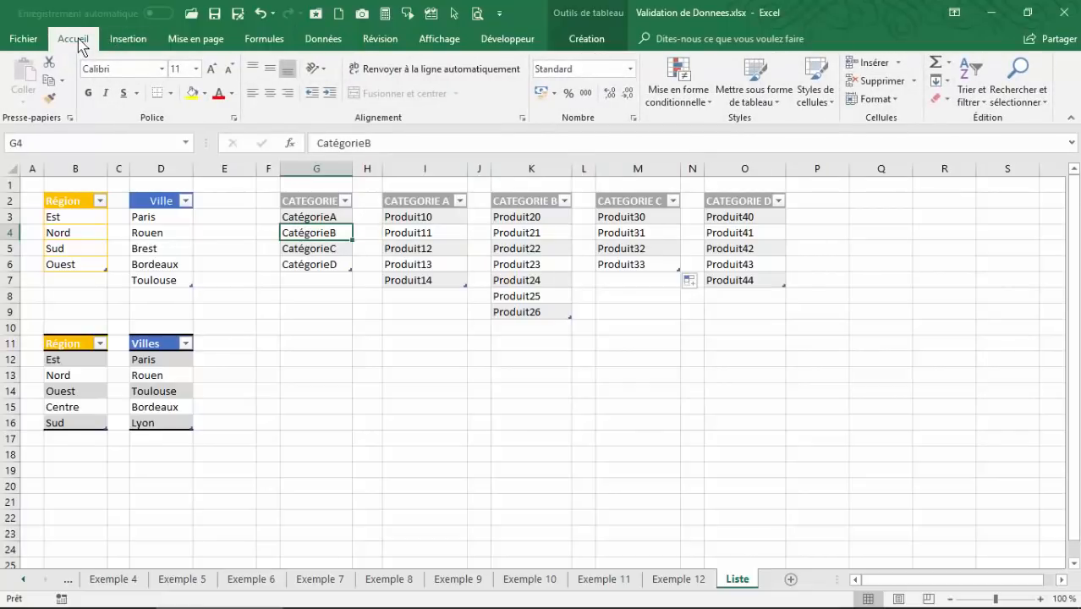
click(758, 97)
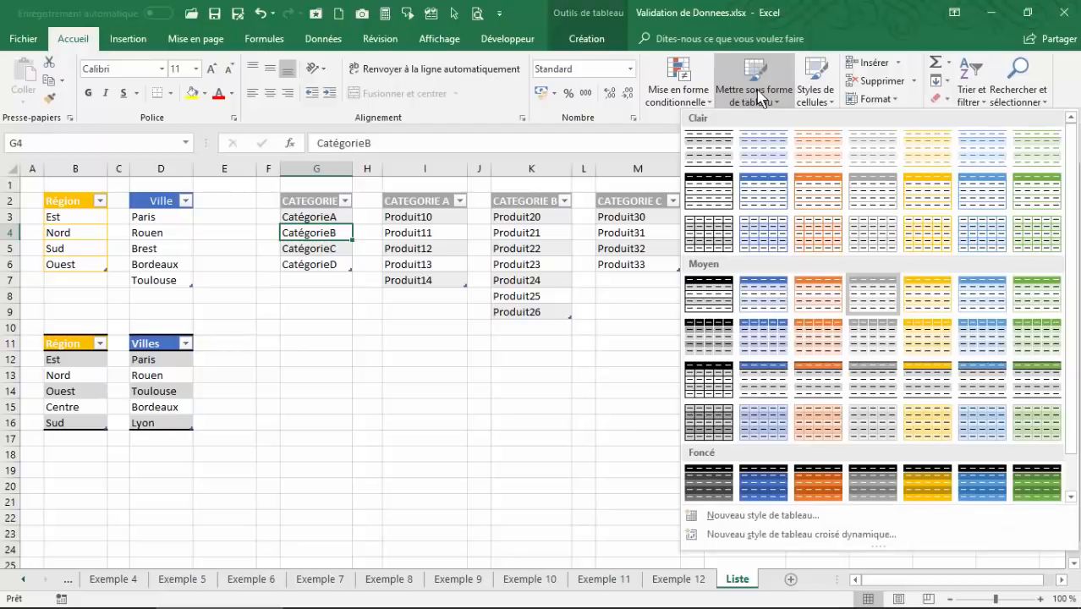
click(297, 232)
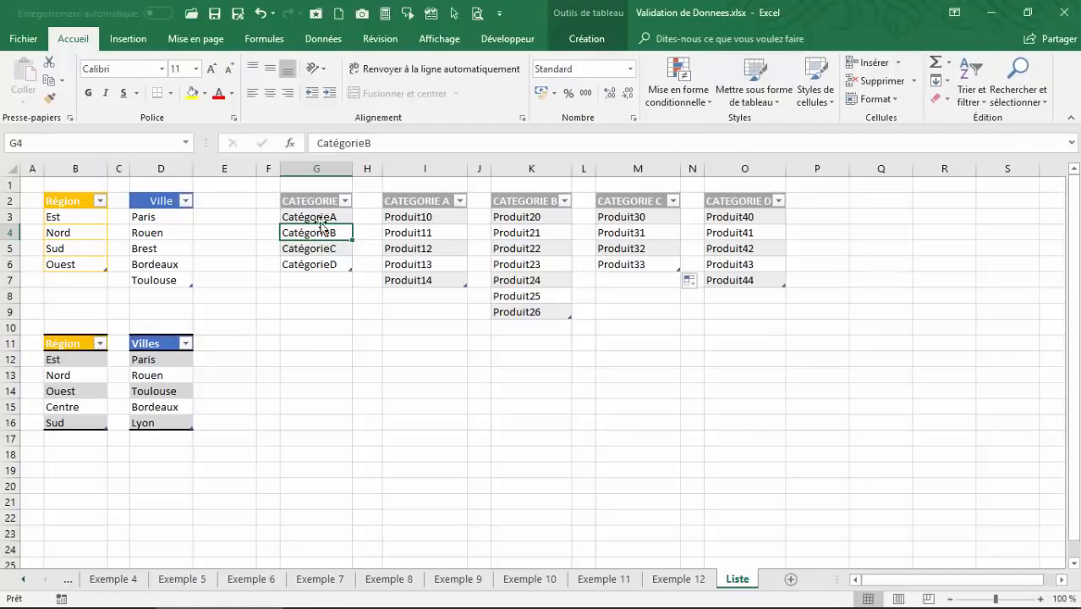
Check the table name assigned to the CATEGORIE table and to each of the four product tables.
click(592, 39)
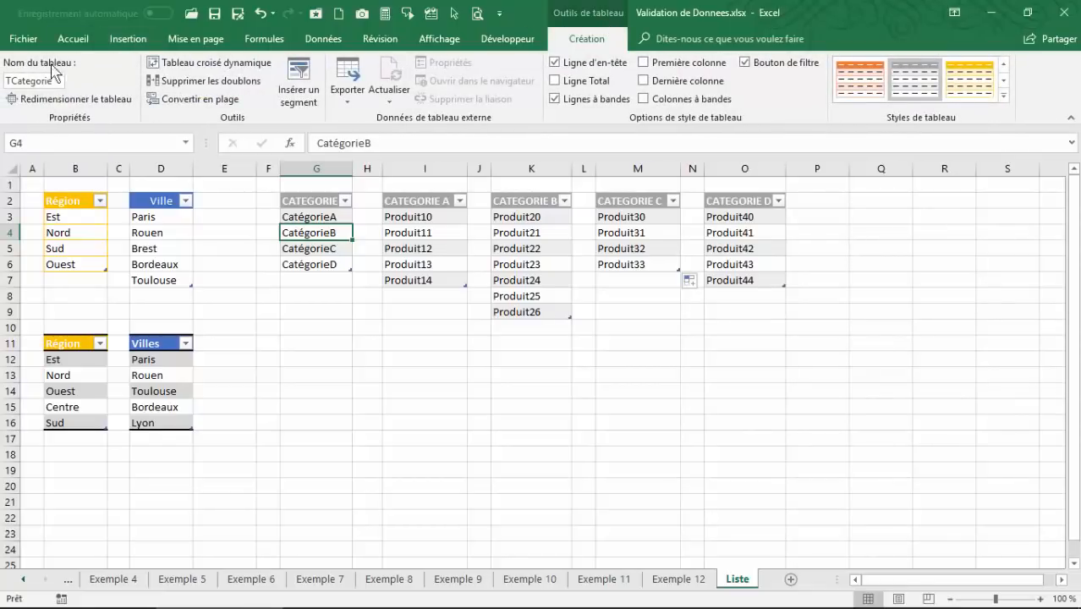
click(424, 230)
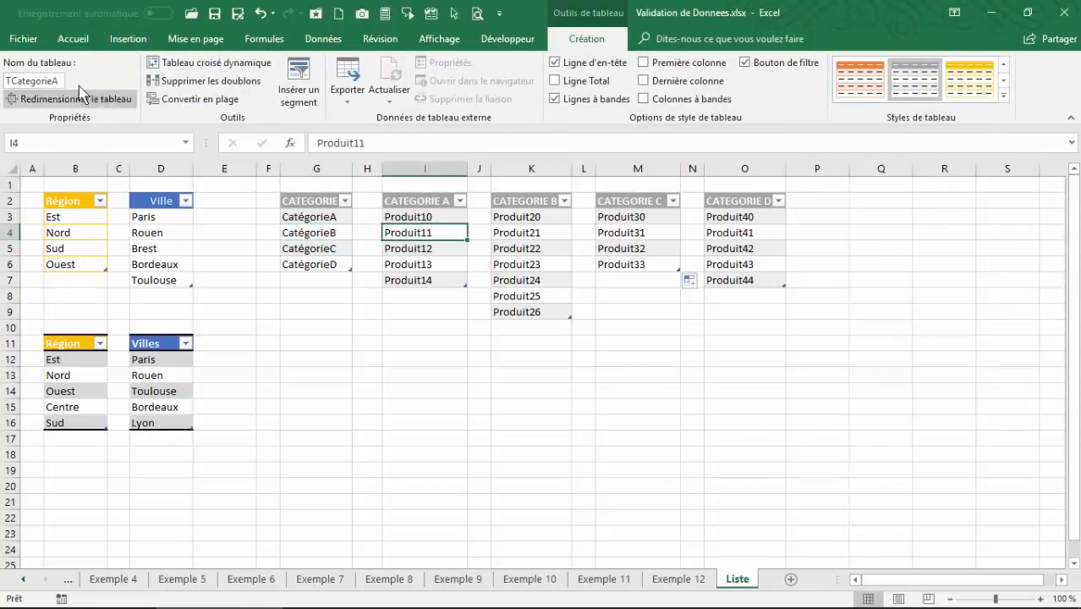
click(507, 231)
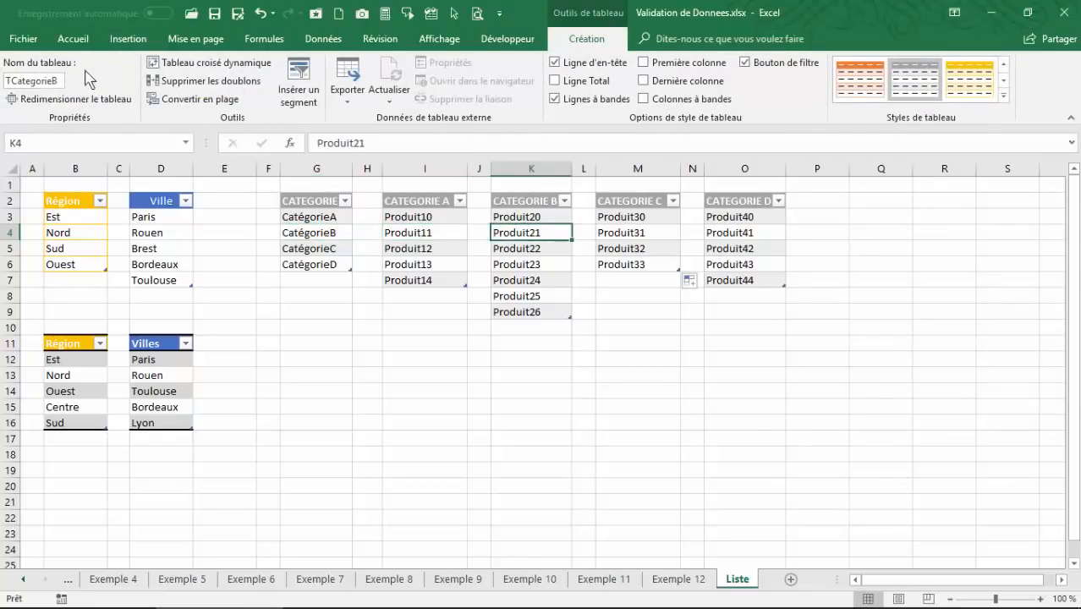
click(602, 233)
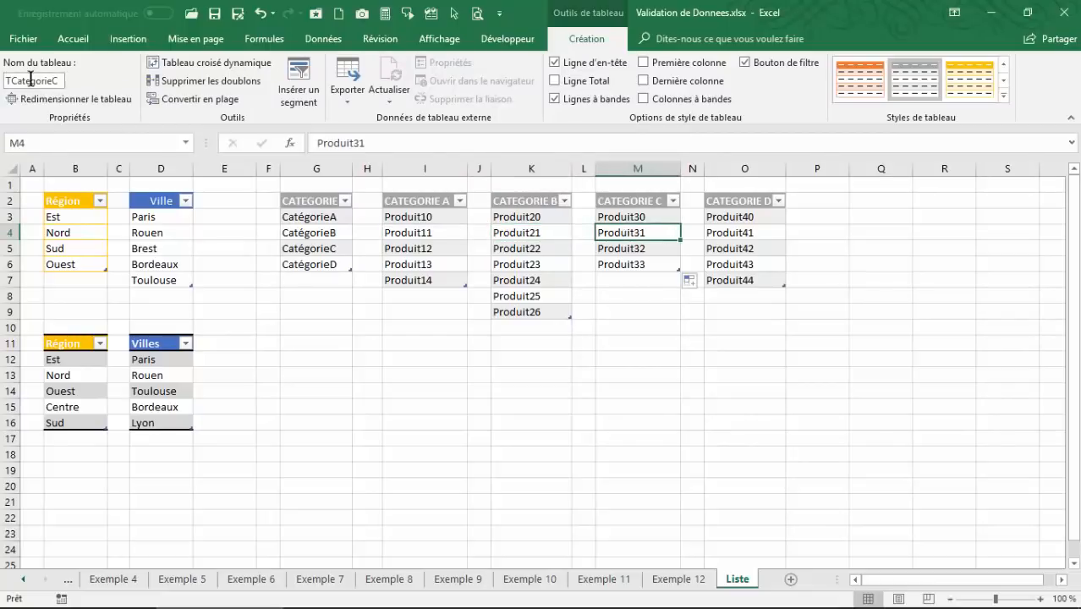
click(739, 237)
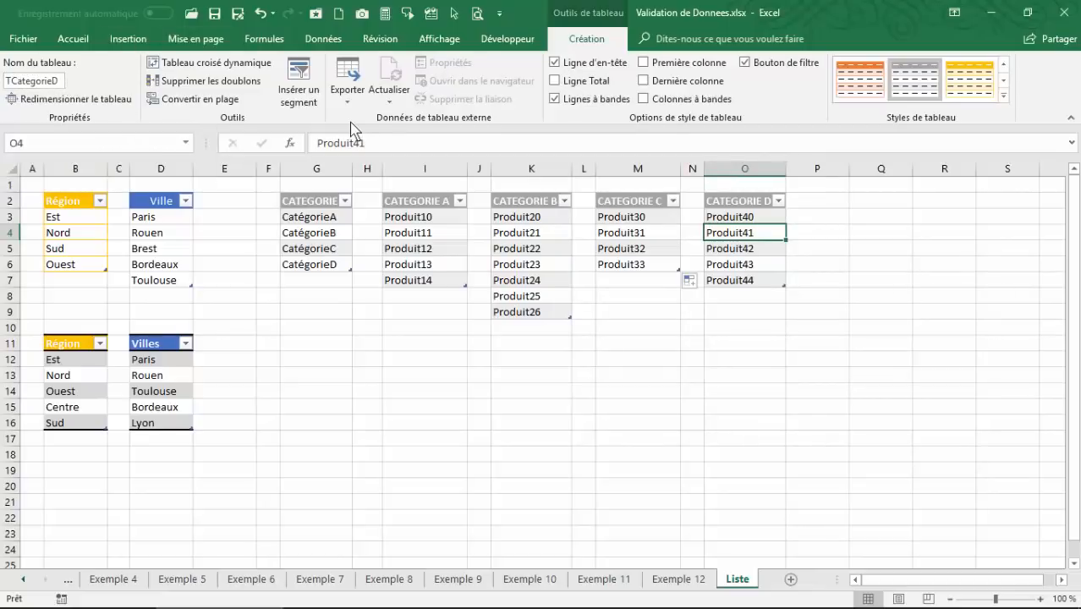
Select the product ranges of the CATEGORIE A, B and C tables in turn to review their extent.
click(411, 233)
drag(415, 219, 422, 280)
click(528, 218)
drag(527, 218, 529, 311)
drag(636, 257, 636, 260)
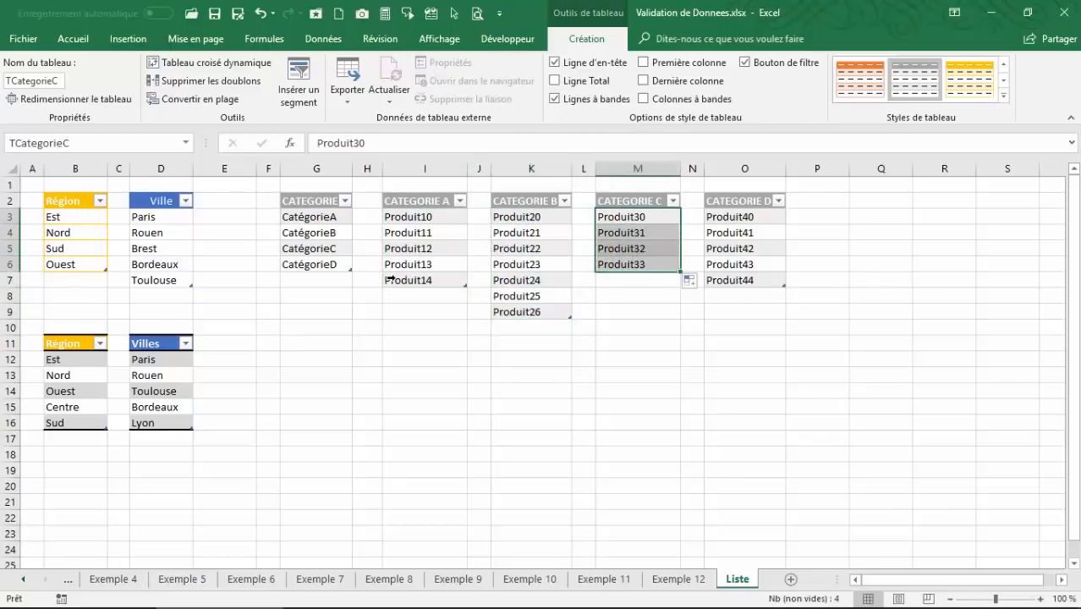
Go to the defined names CatégorieA and CatégorieB to check which product range each one refers to.
click(406, 233)
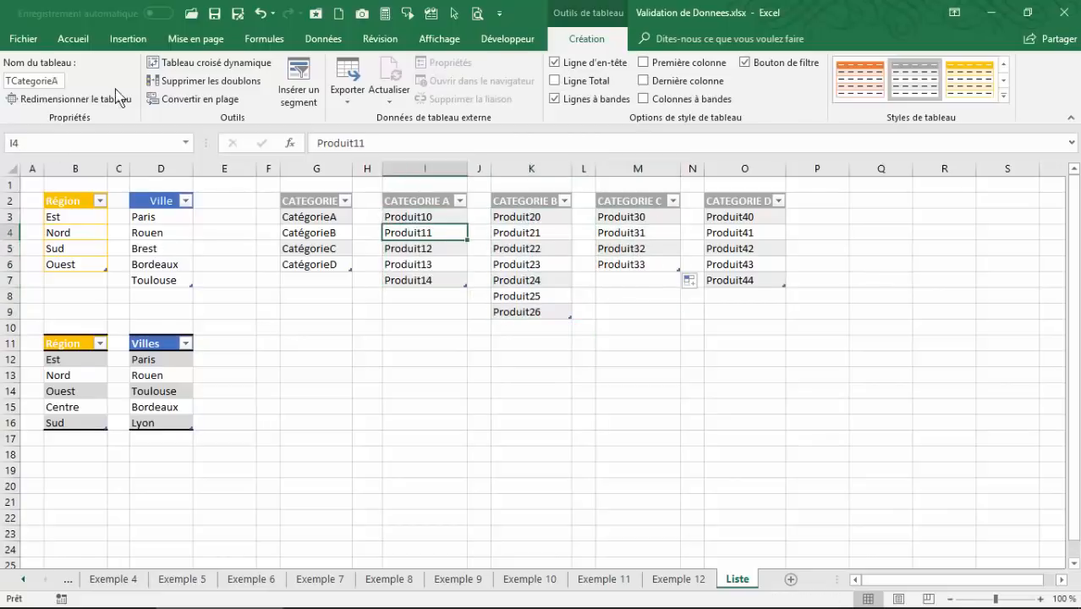
click(187, 144)
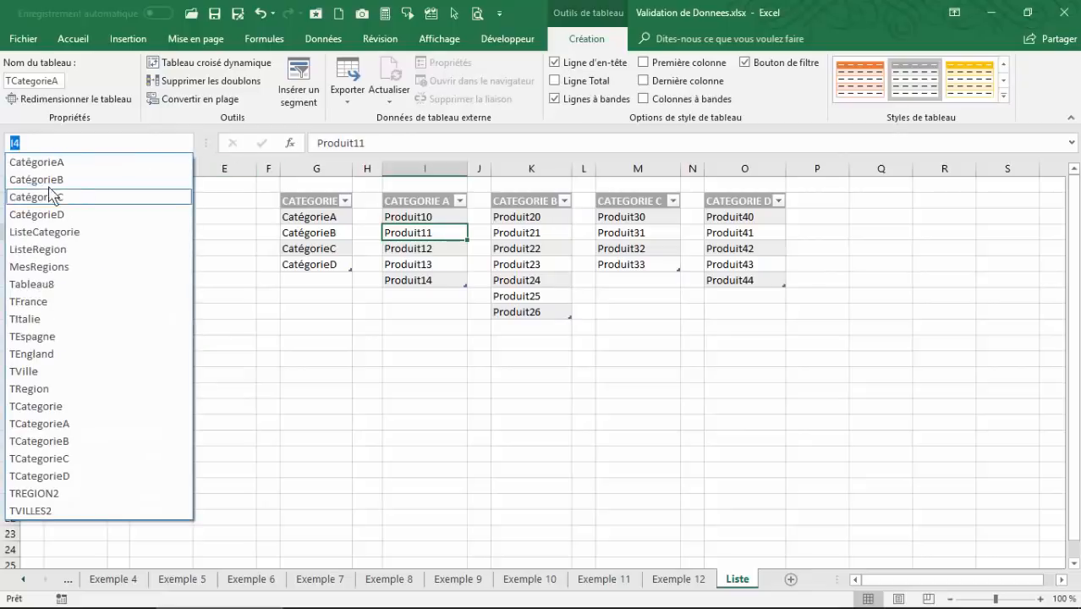
click(34, 164)
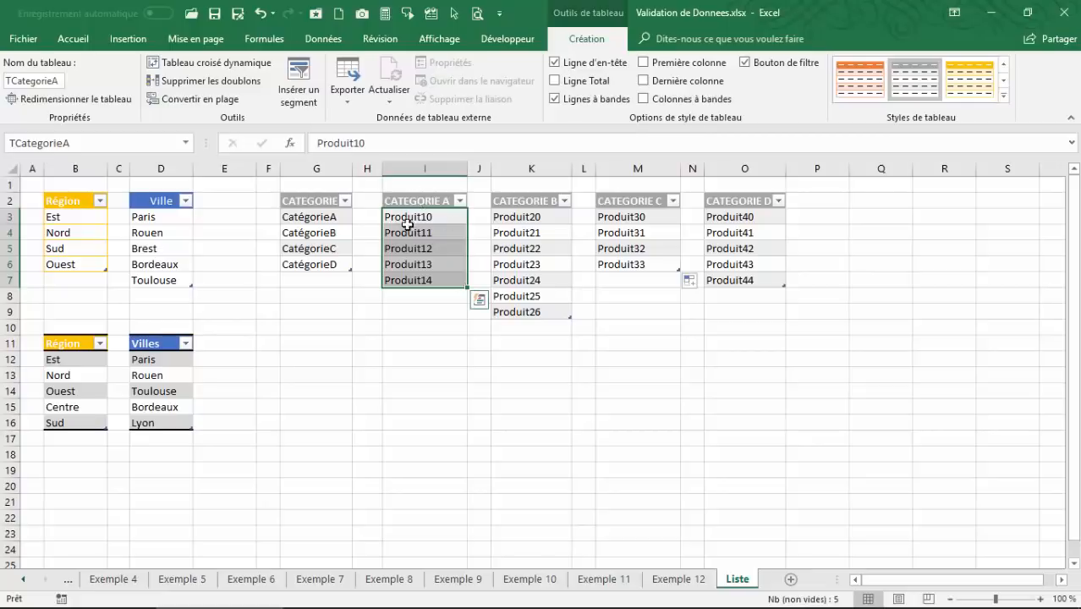
click(498, 232)
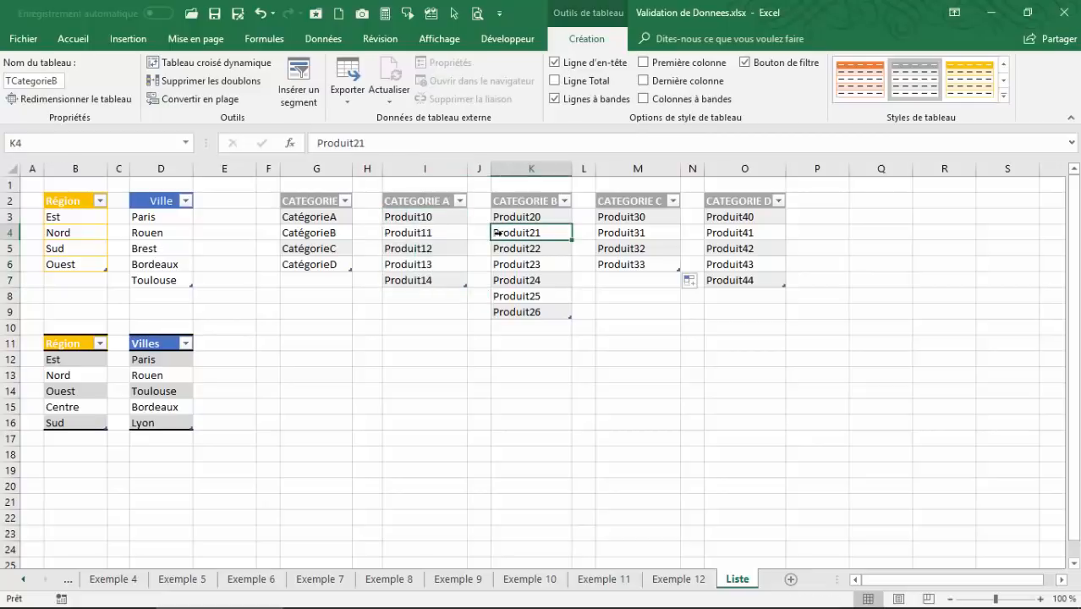
click(185, 143)
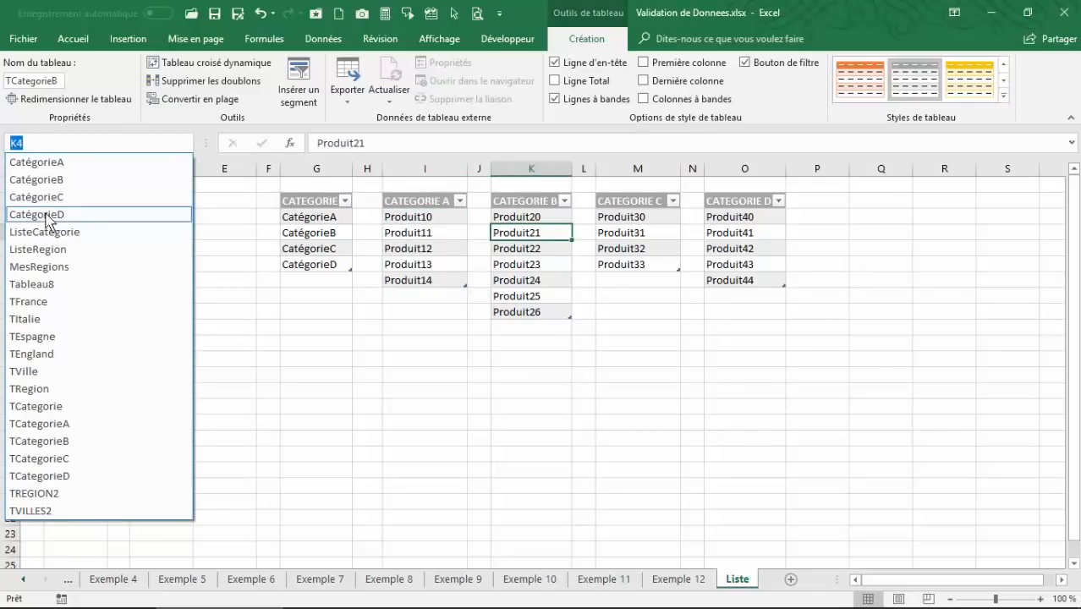
click(53, 182)
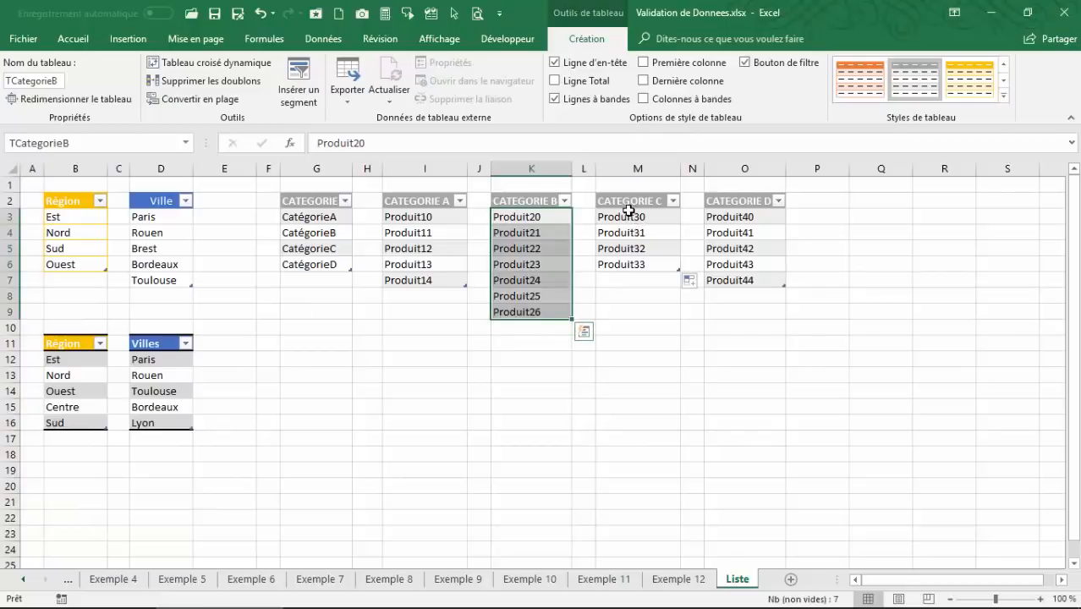
View the new name dialog for the CATEGORIE C product range, then cancel it without defining a name.
drag(628, 219, 630, 265)
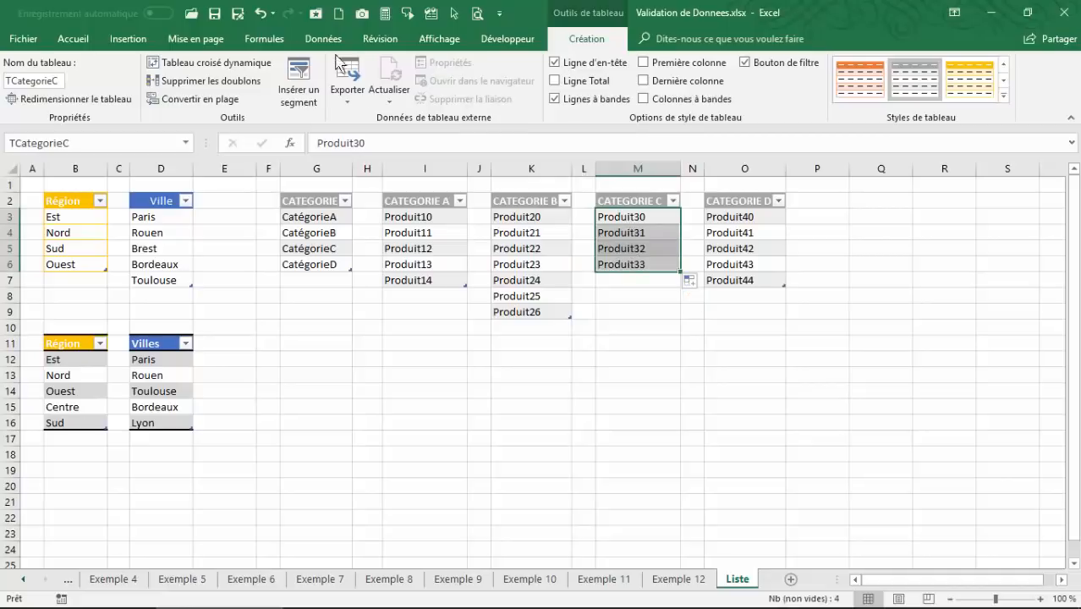
click(262, 39)
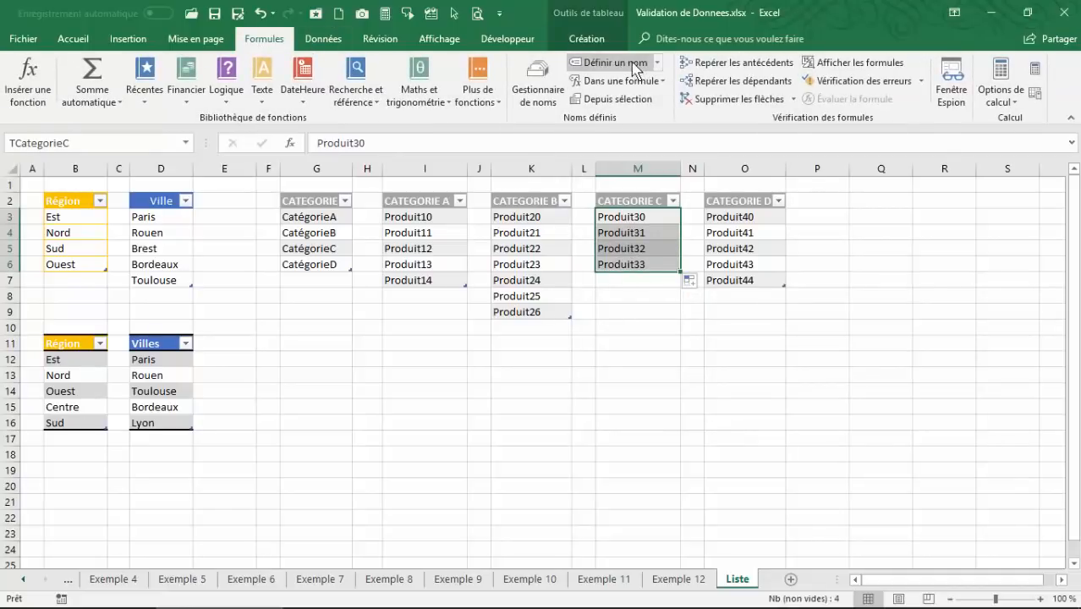
click(610, 62)
drag(553, 184, 427, 258)
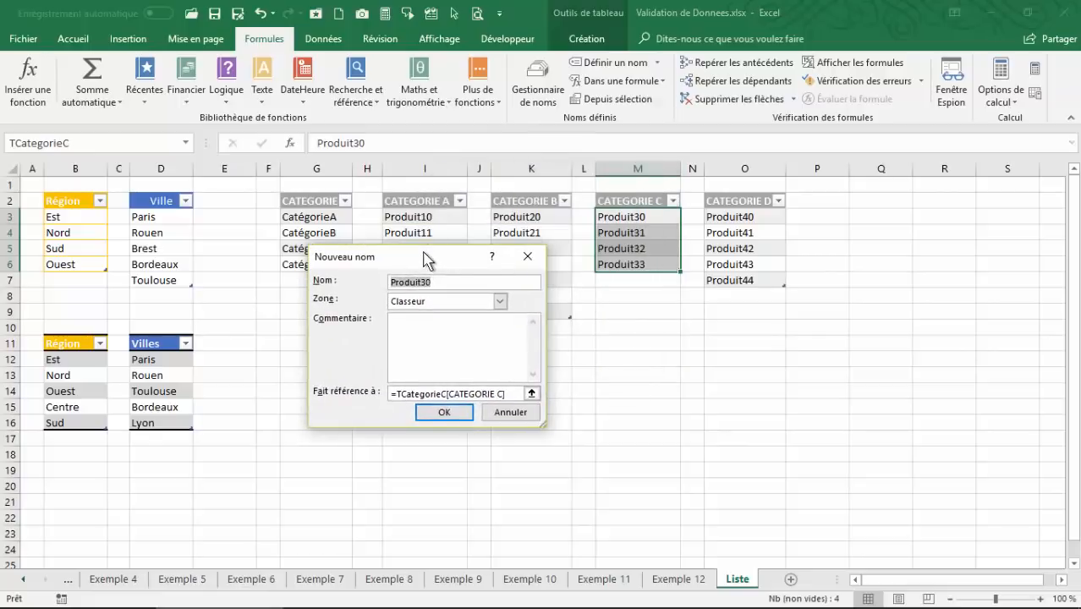
click(509, 413)
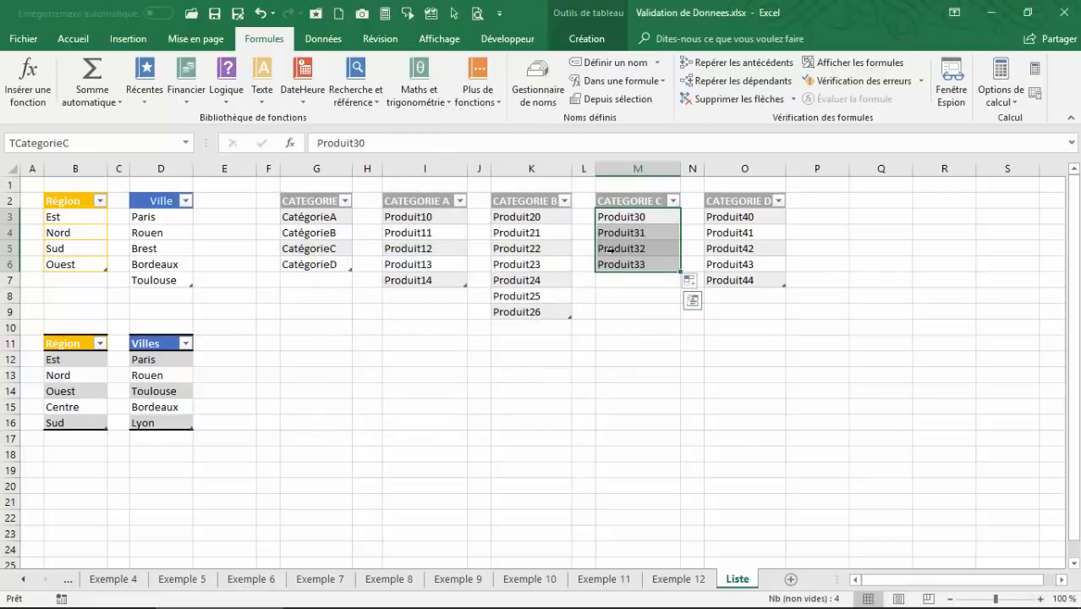
Go to the defined name CatégorieC to check that it refers to the CATEGORIE C product range.
click(185, 143)
click(45, 200)
click(621, 234)
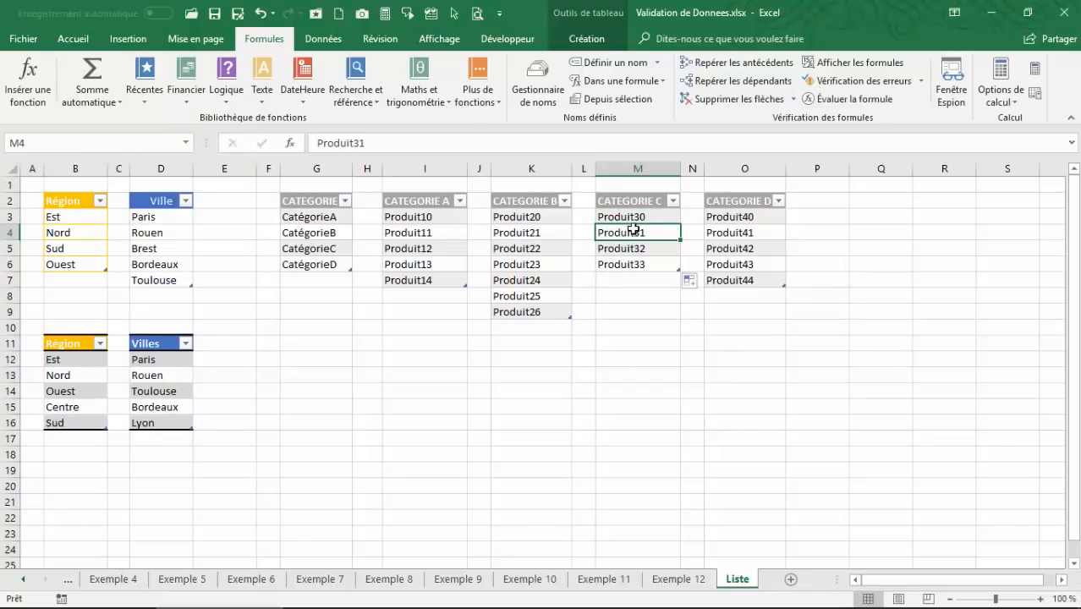
drag(623, 216, 619, 264)
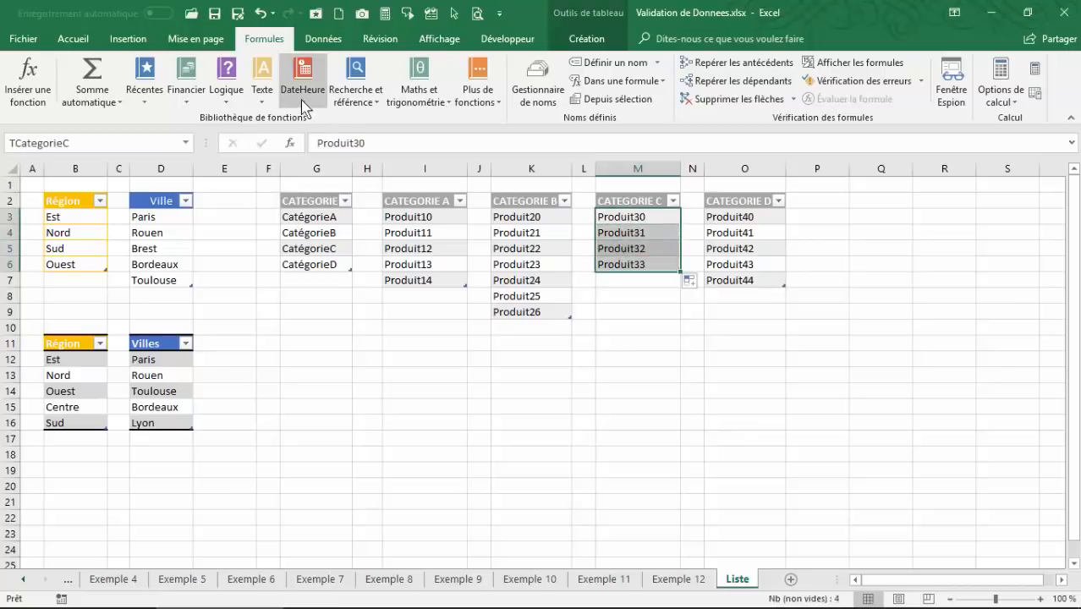
click(185, 143)
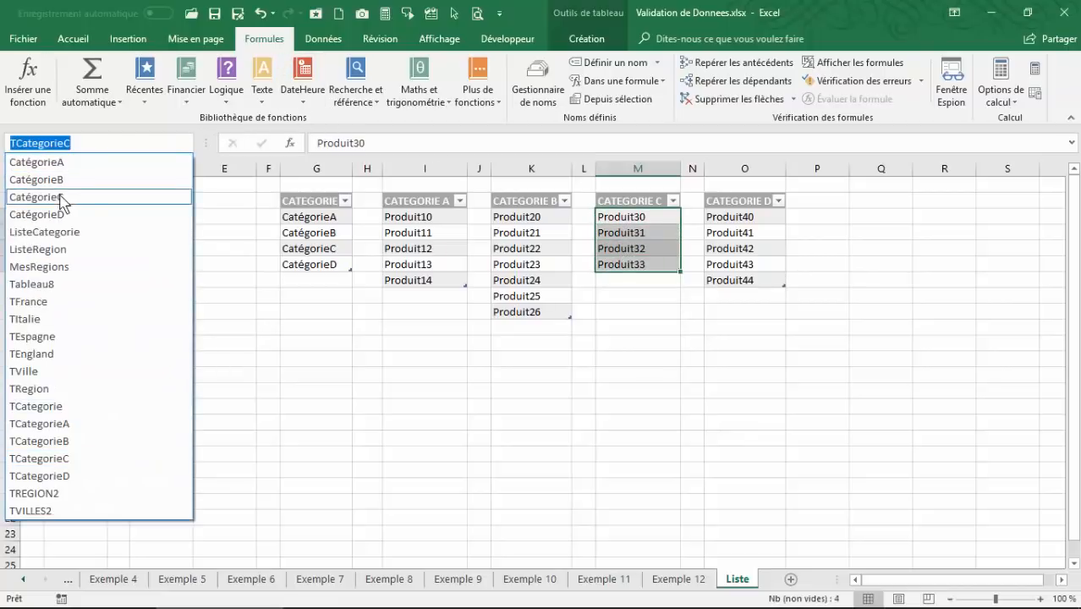
click(60, 196)
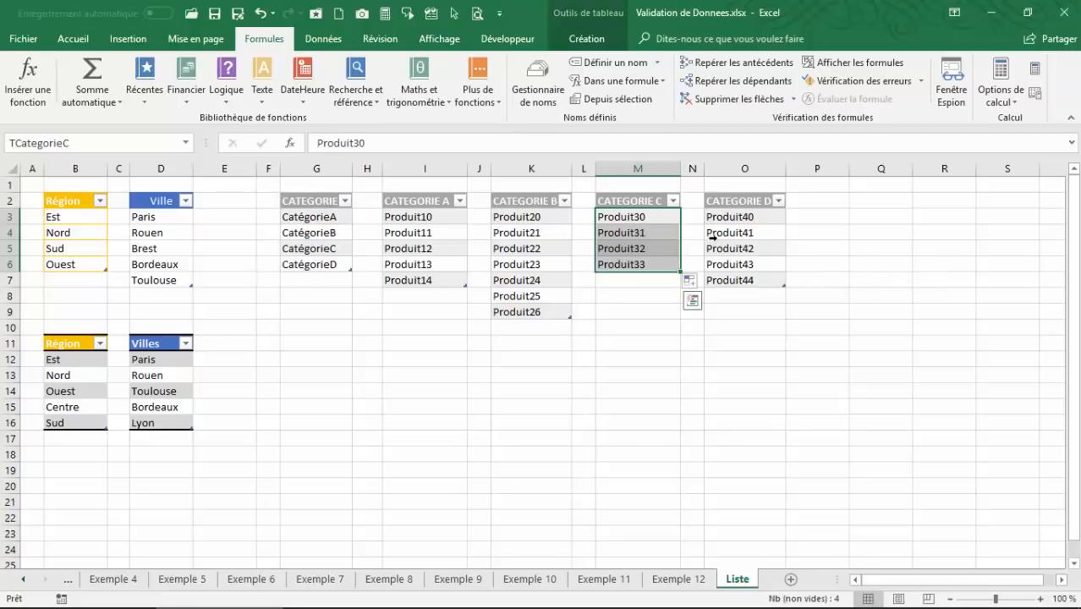
Select the product ranges of the CATEGORIE D and CATEGORIE B tables in turn to review their extent.
click(727, 233)
drag(724, 216, 717, 282)
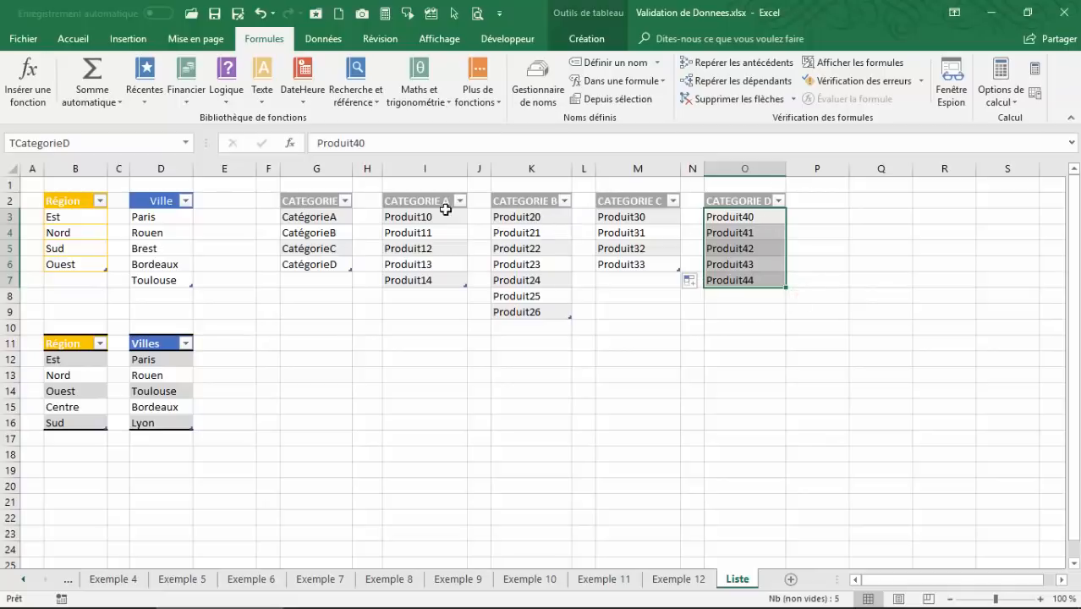
drag(523, 222, 524, 313)
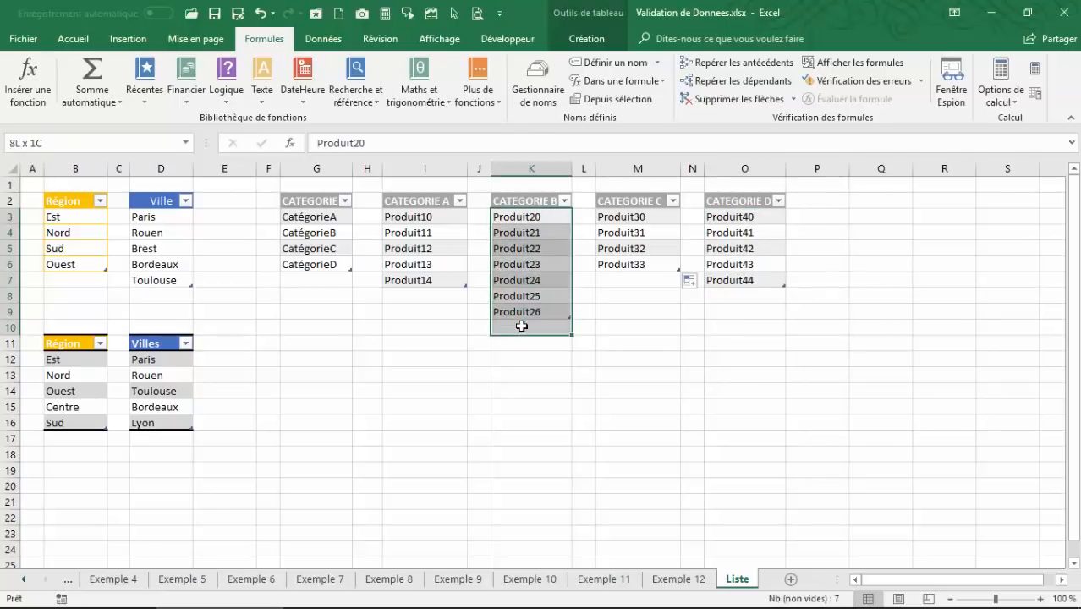
Review the defined category names in the name manager, including the reference of the workbook-level CatégorieA, and close it.
click(542, 100)
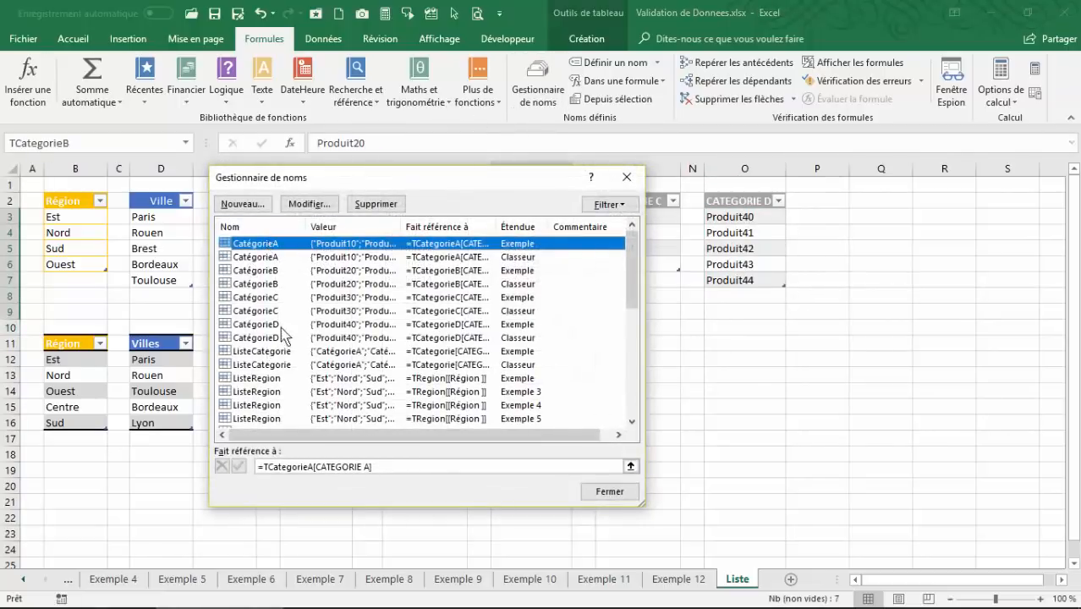
drag(389, 186, 396, 279)
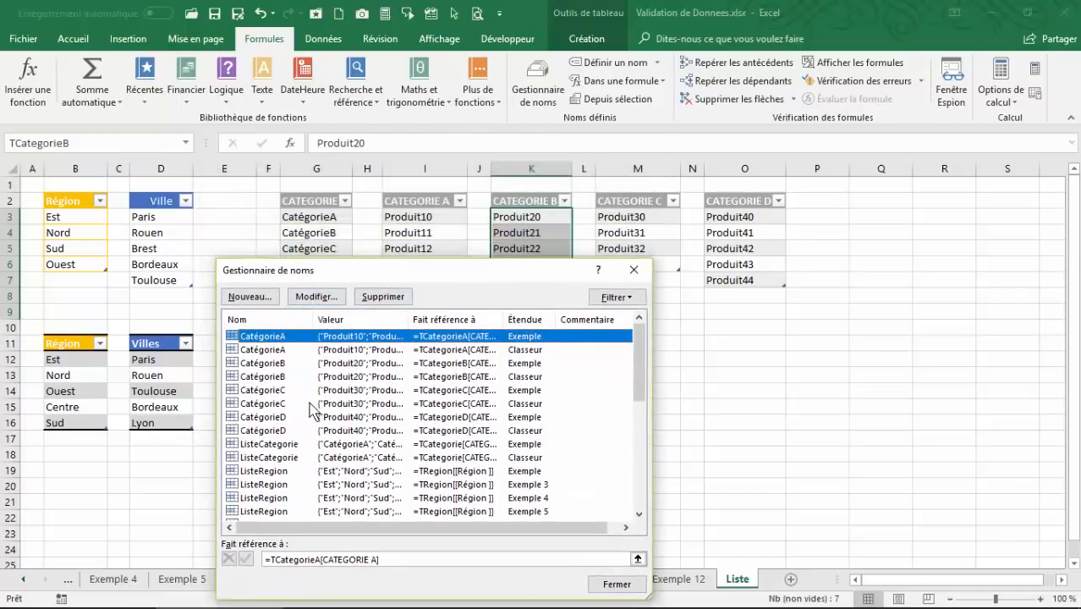
click(274, 350)
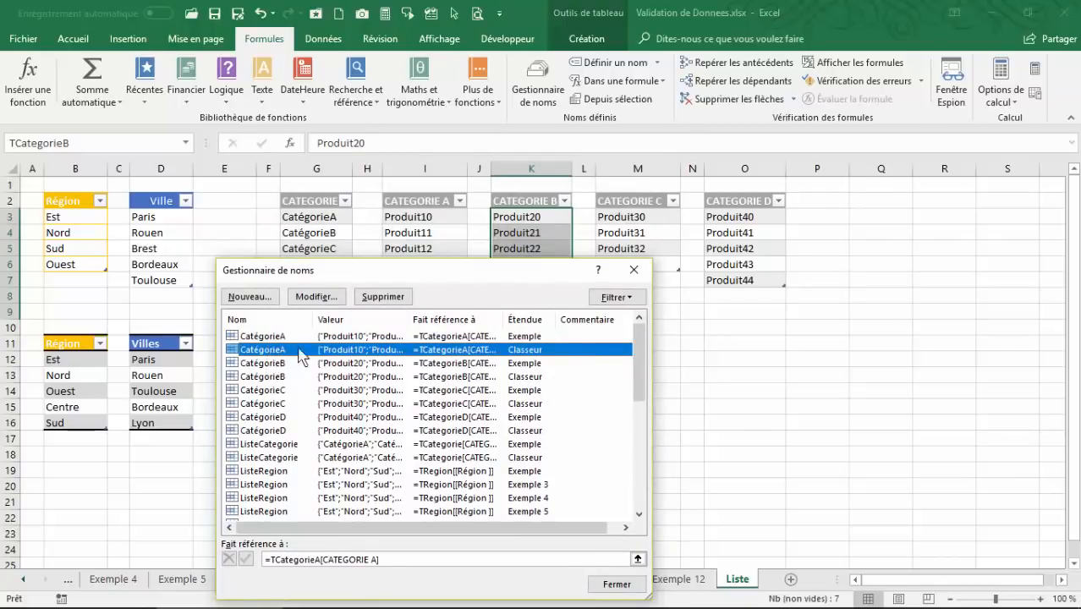
click(633, 270)
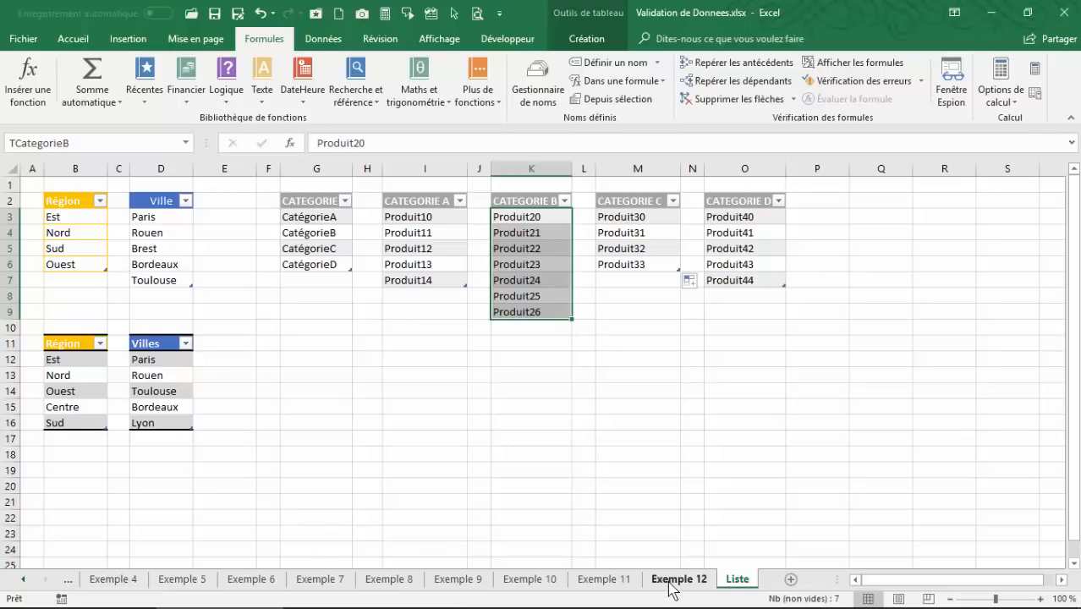
On the Exemple 10 sheet, enter the formula =INDIRECT("B6") in cell B15.
click(529, 579)
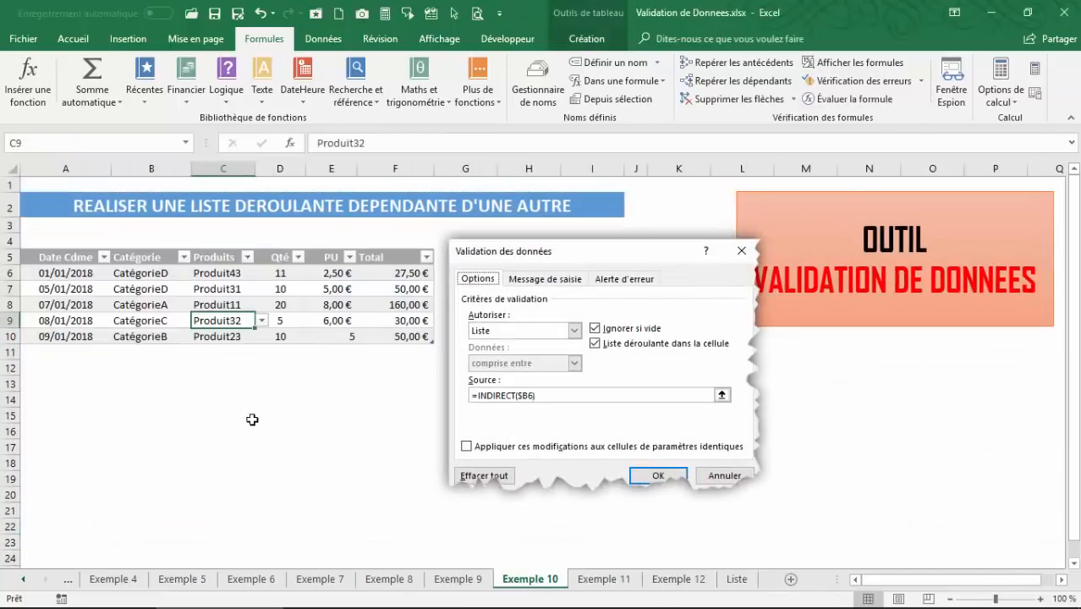
click(252, 418)
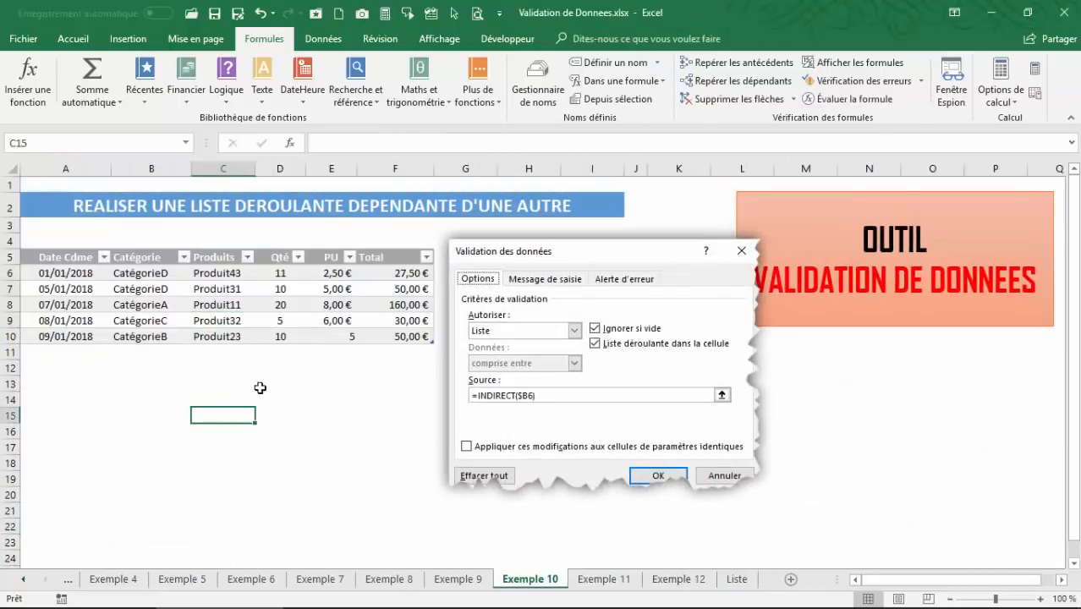
click(152, 409)
text(=)
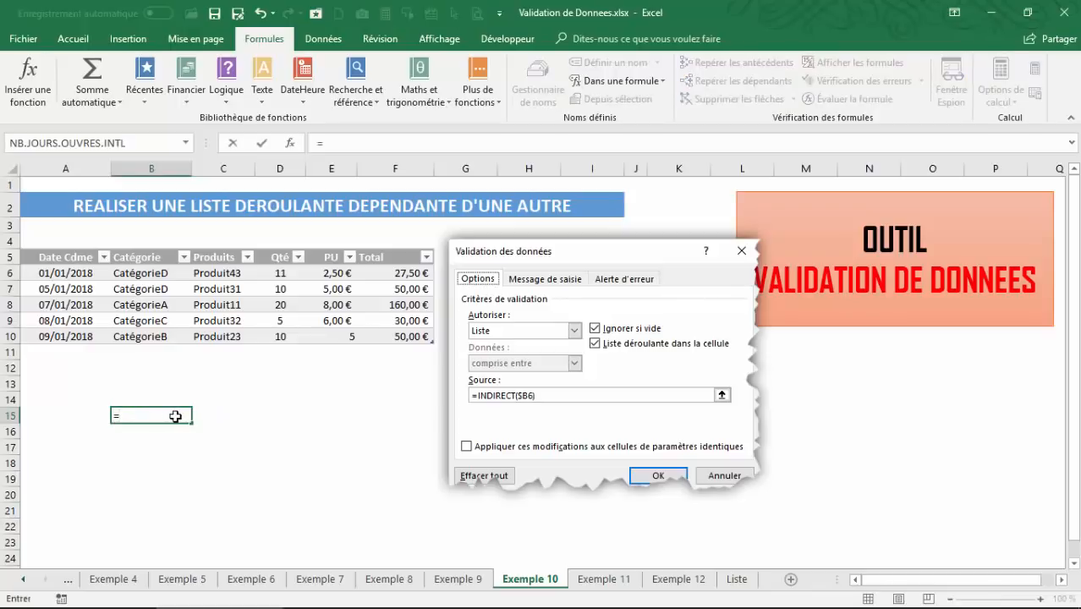
text(ind)
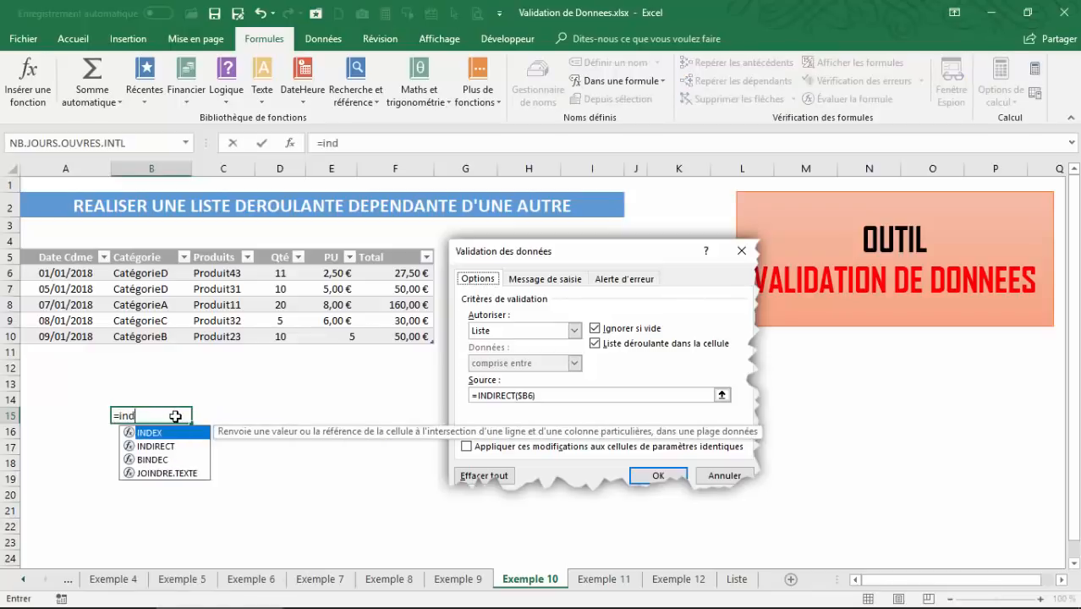
click(161, 448)
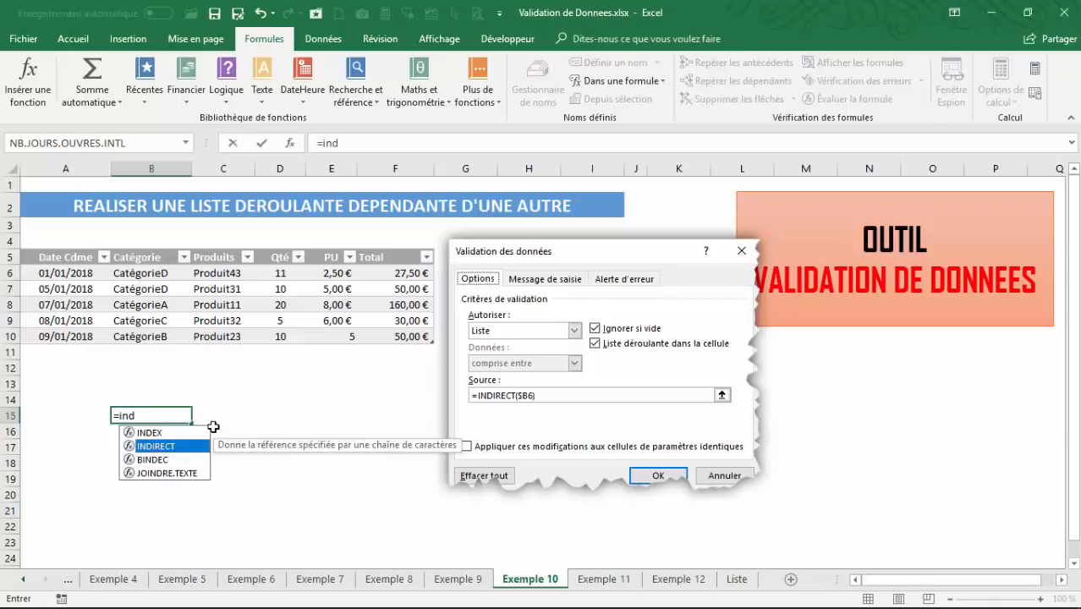
double_click(150, 451)
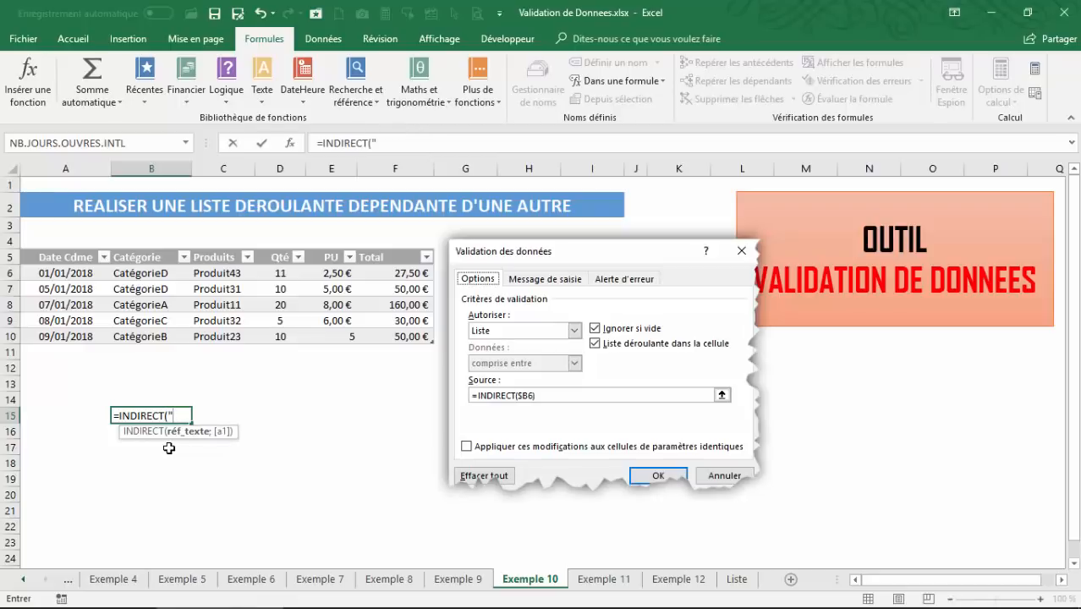
text("B6")
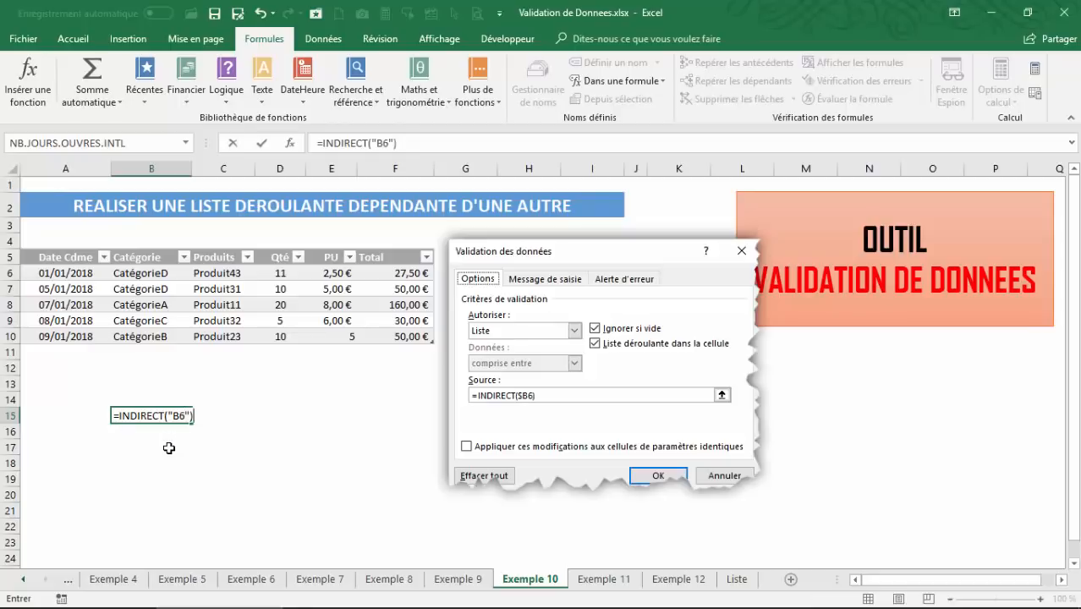
key(Return)
Change the INDIRECT reference in cell B15 to "A5" and compare the result with cell A5.
click(150, 416)
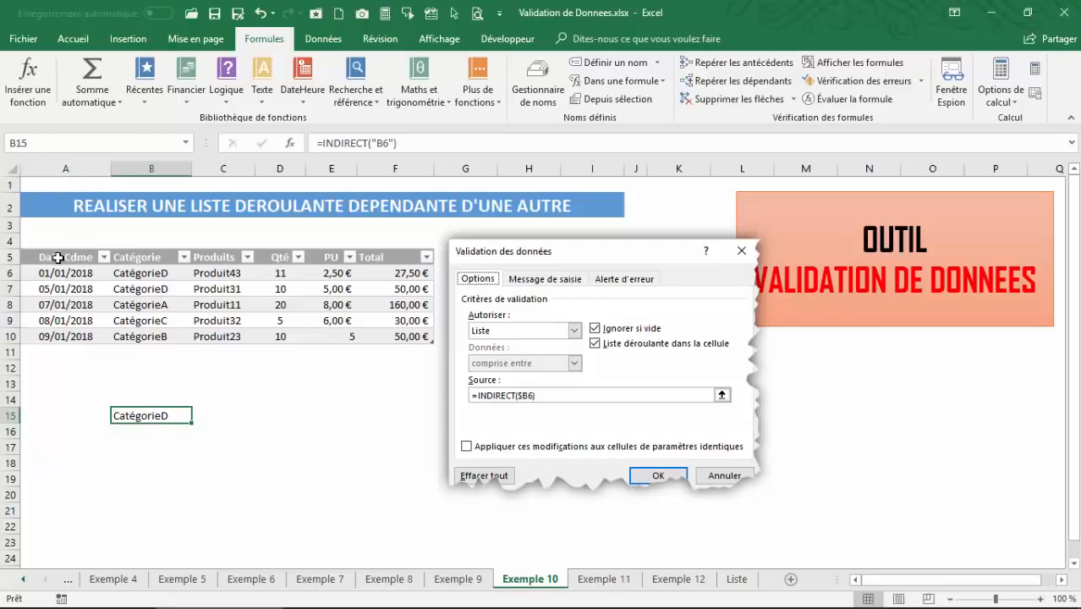
click(380, 142)
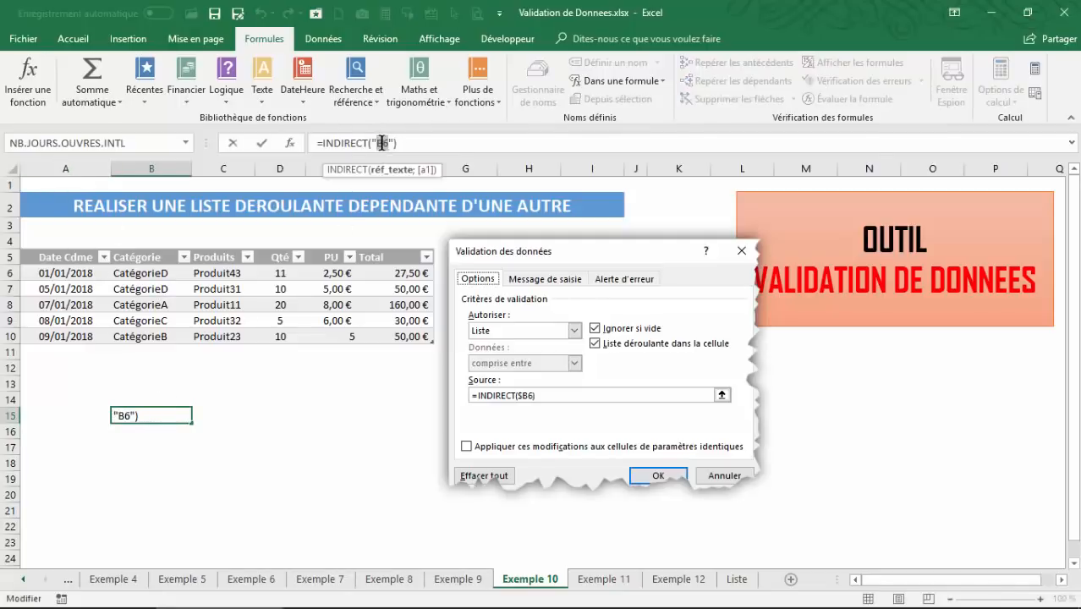
text(A5)
key(Return)
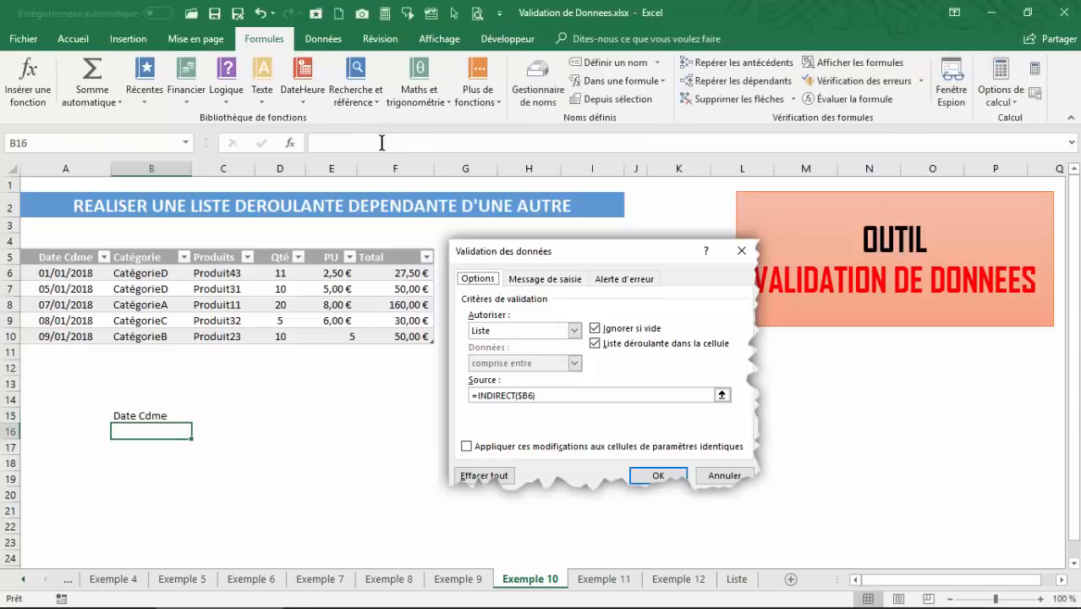
click(67, 256)
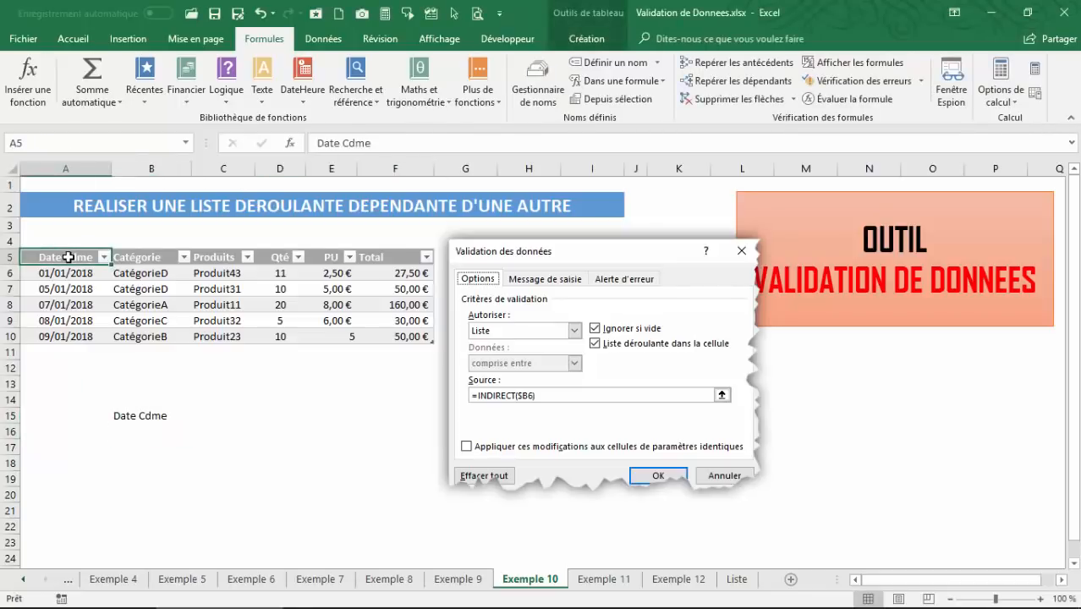
Change the INDIRECT reference in cell B15 to "A10".
click(144, 414)
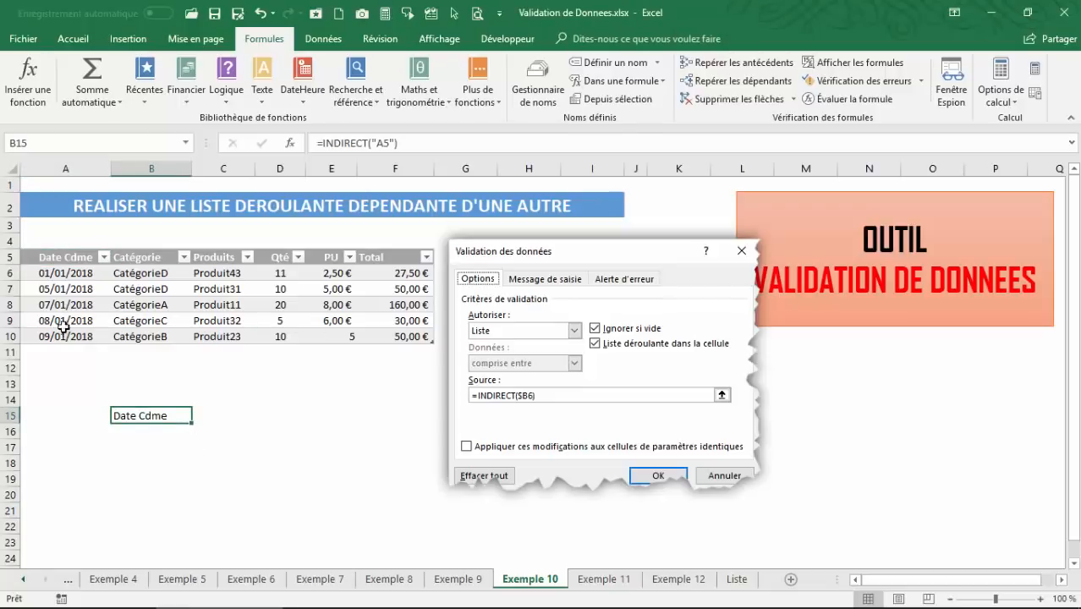
click(390, 143)
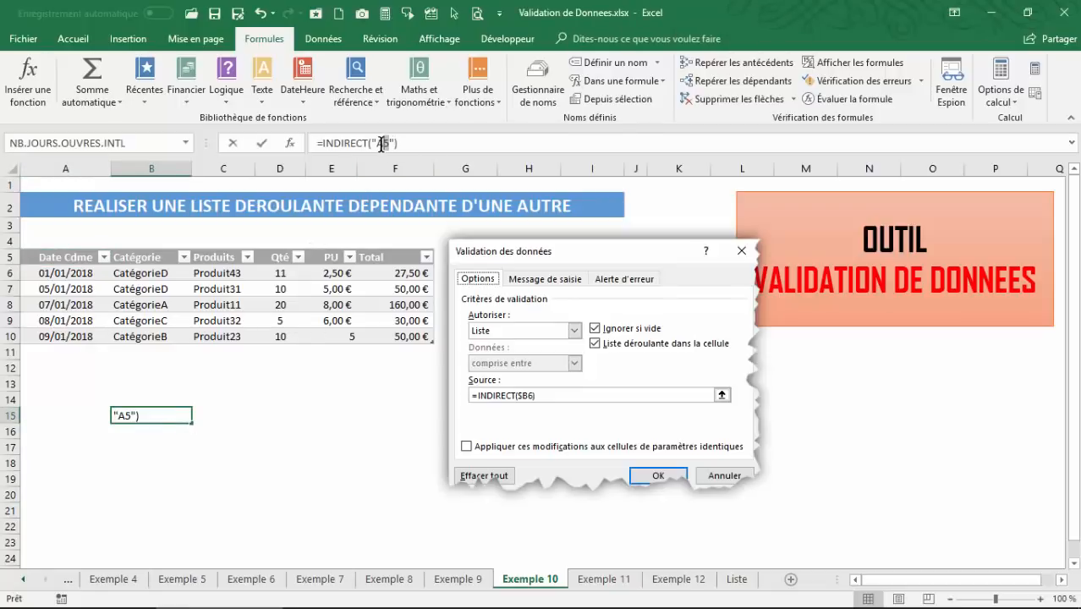
key(BackSpace)
text(10)
key(Return)
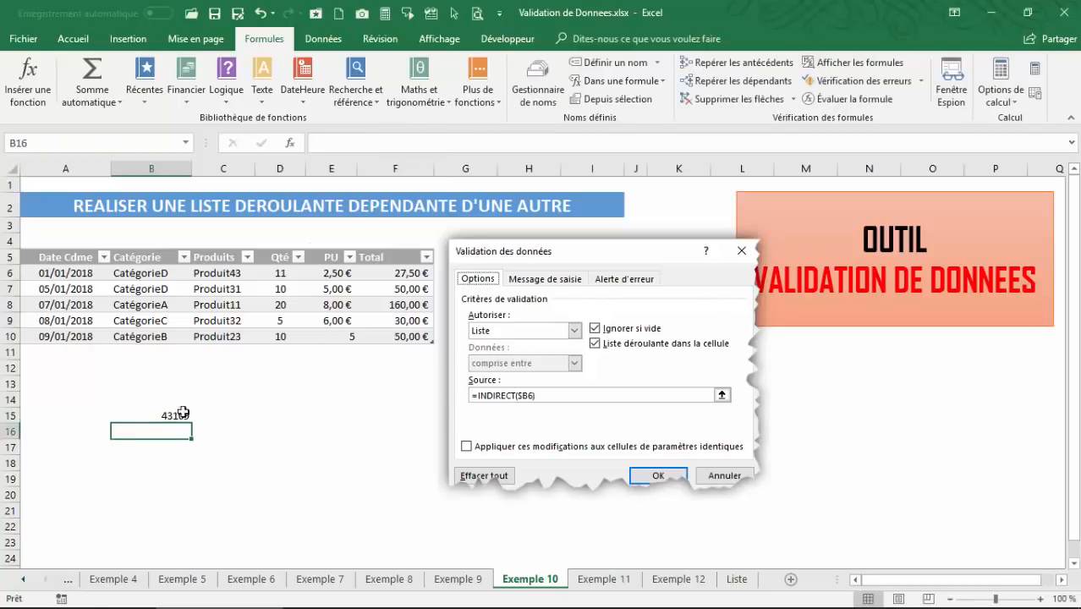
Apply the Date number format to cells B14:B15 and compare the result with cell A10.
drag(170, 416, 177, 401)
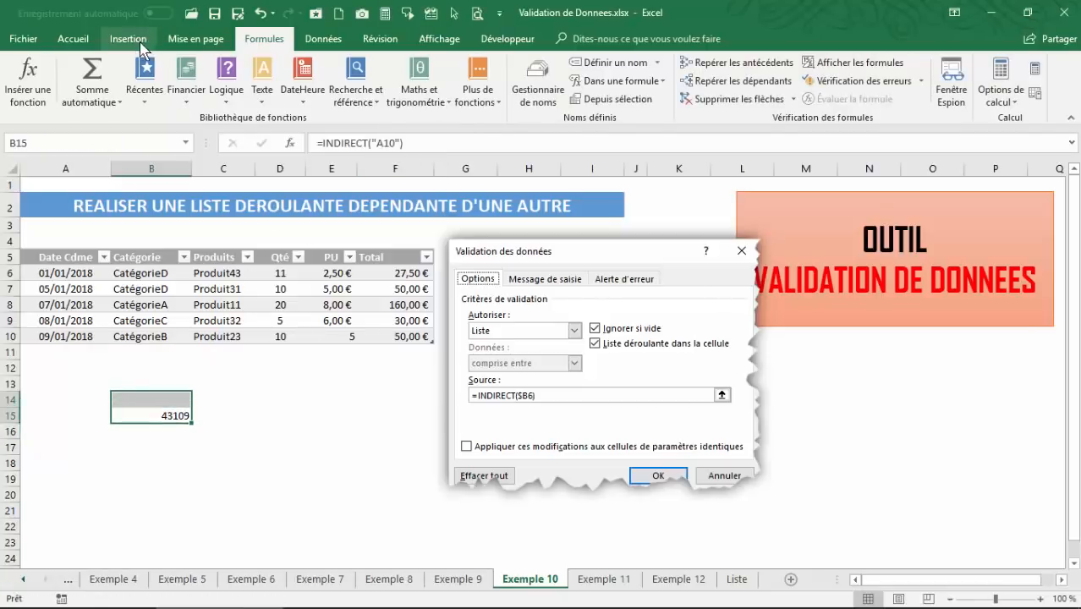
click(74, 39)
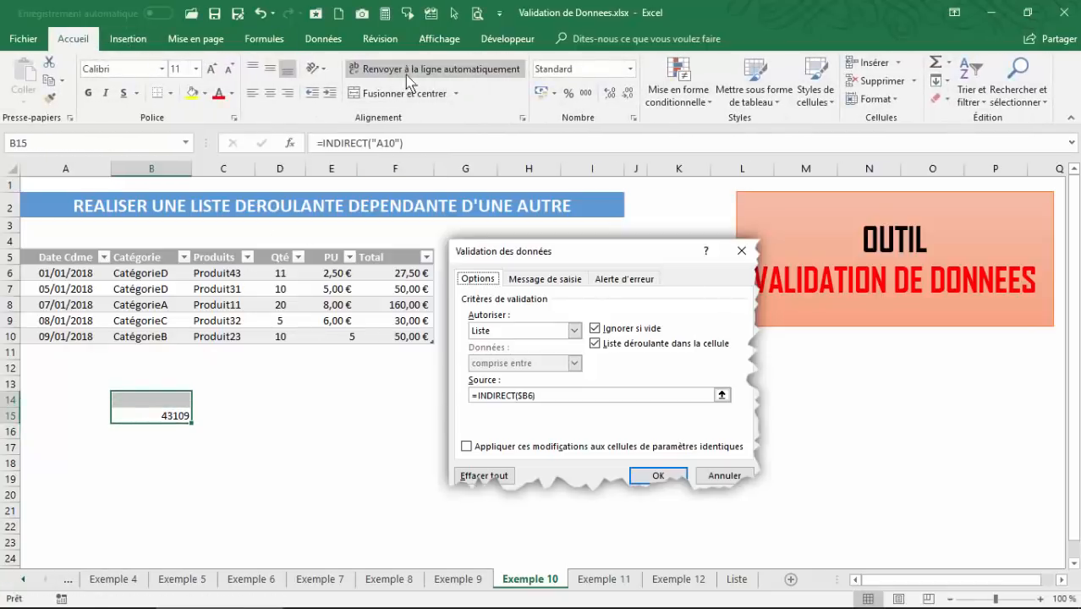
click(629, 68)
click(596, 236)
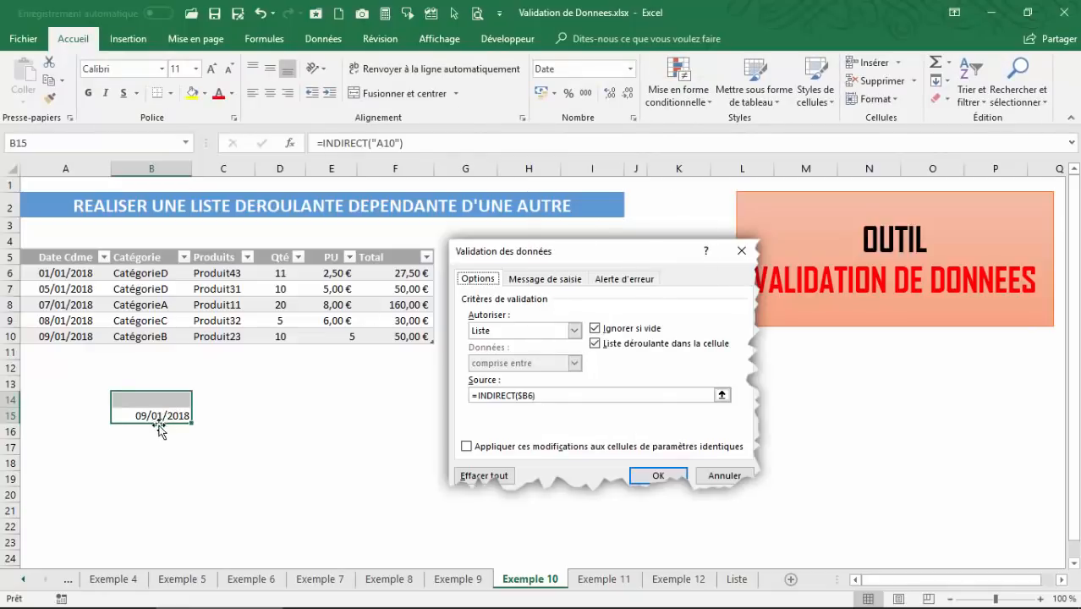
click(67, 337)
Change the INDIRECT reference in cell B15 to "A8".
click(173, 416)
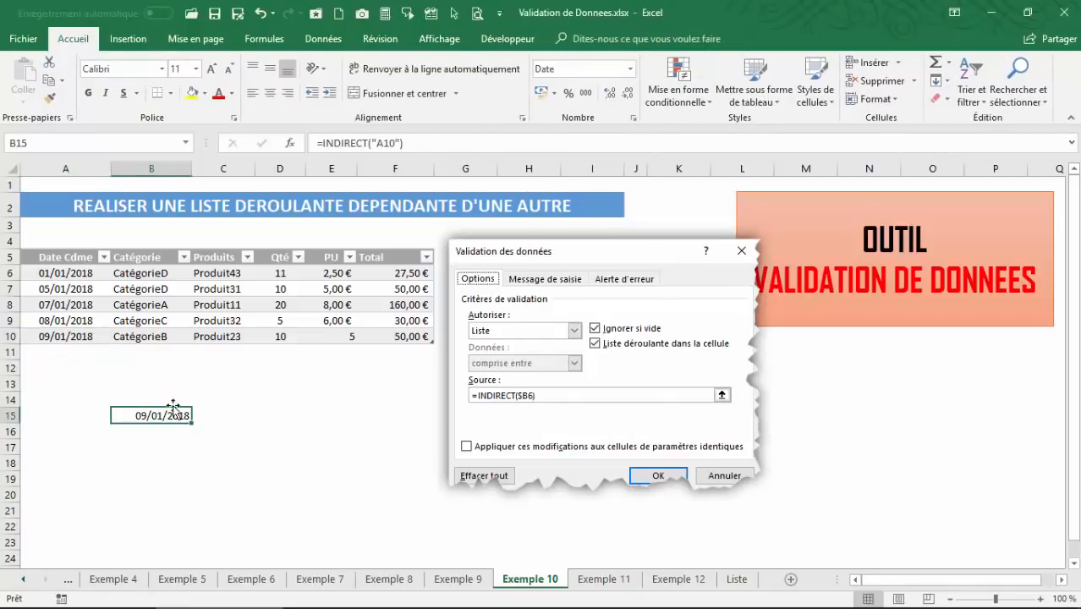
click(395, 143)
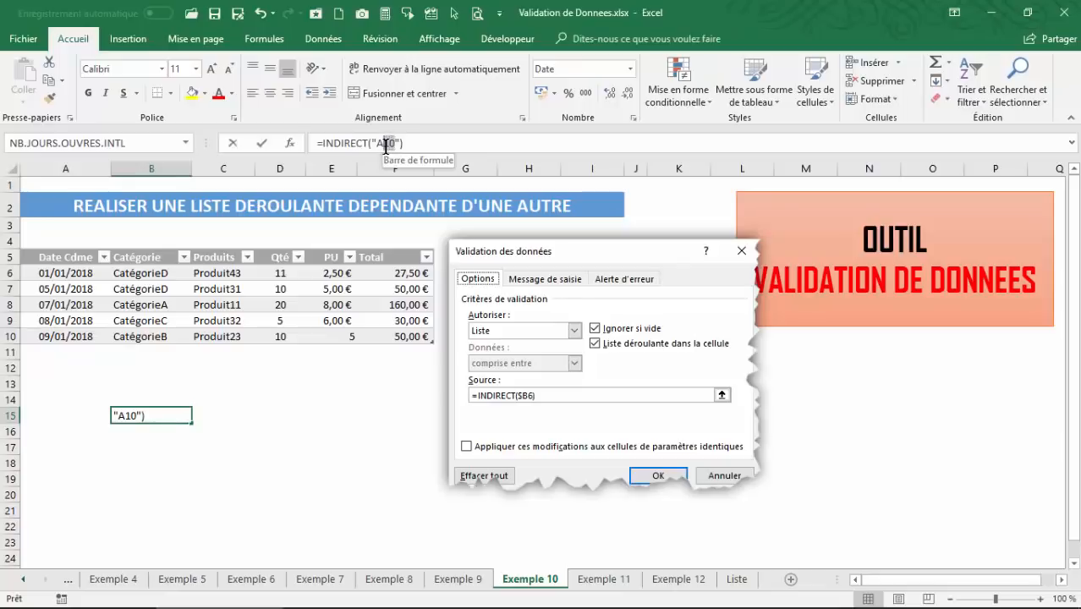
key(BackSpace)
key(BackSpace)
text(8)
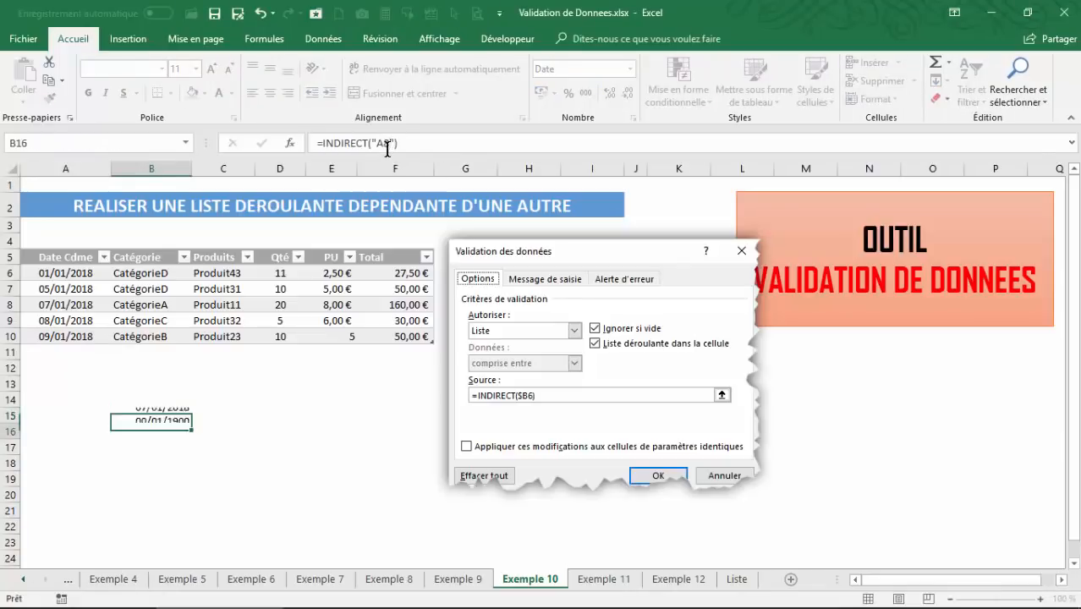
key(Return)
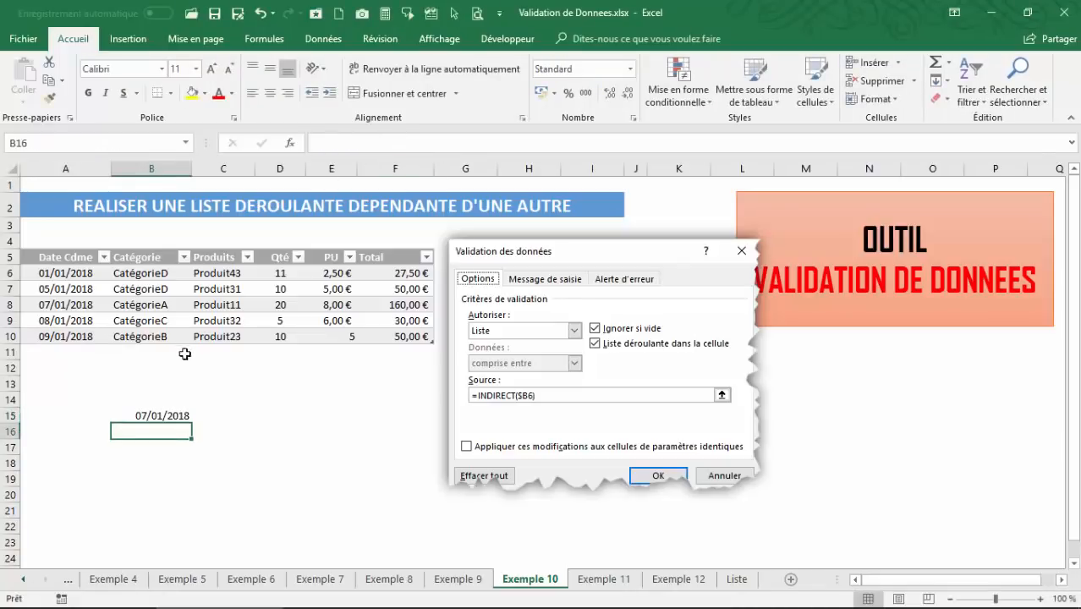
Clear the INDIRECT test formula from cell B15.
click(171, 411)
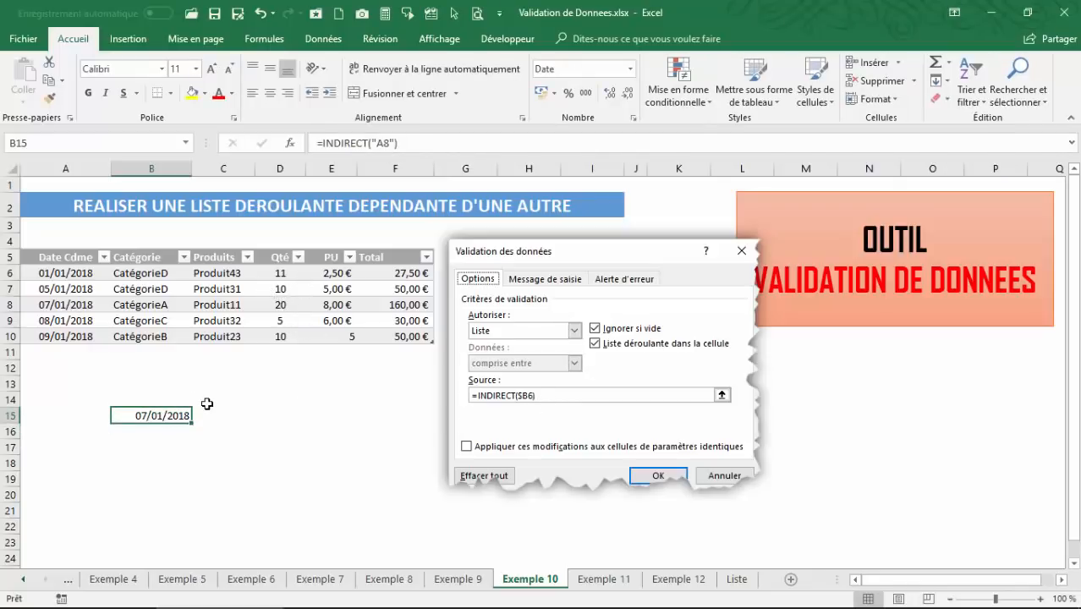
key(Delete)
Inspect the data validation rule of the products in C6:C10 and the range its INDIRECT source points to.
drag(224, 272, 227, 335)
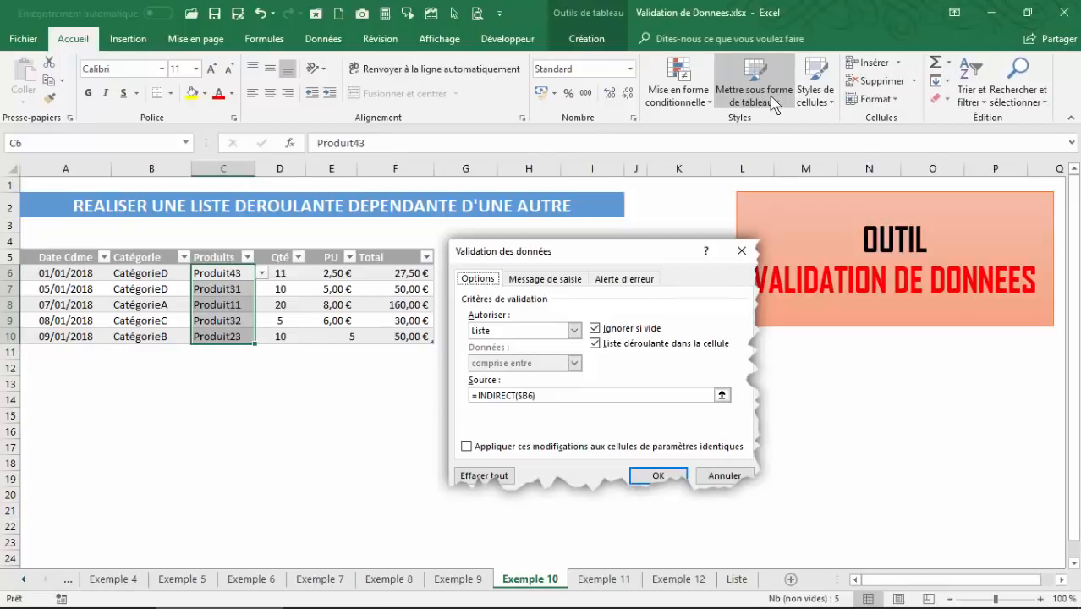
click(323, 39)
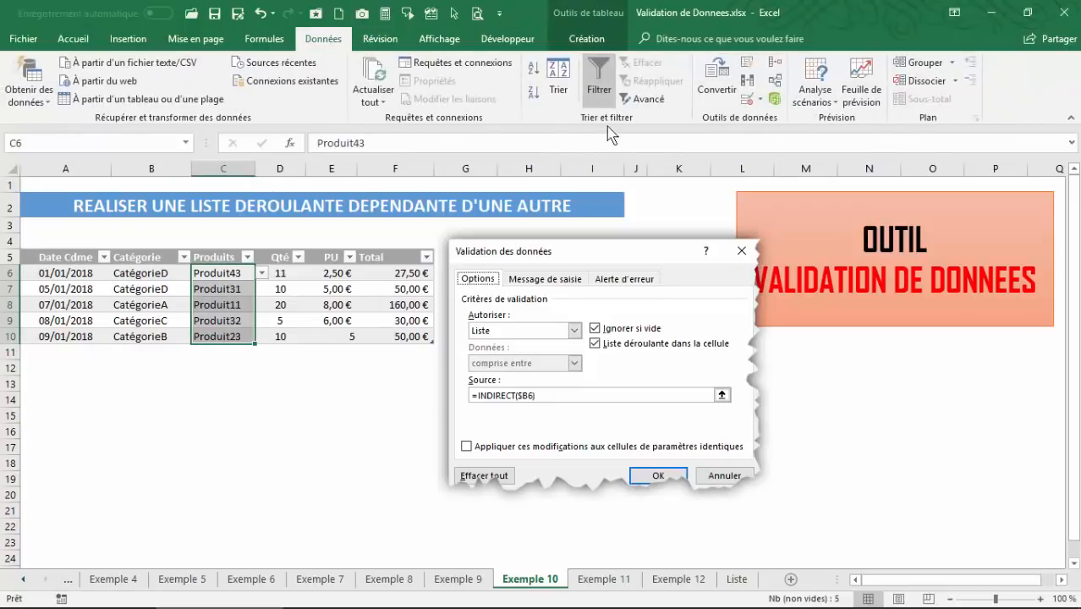
click(748, 102)
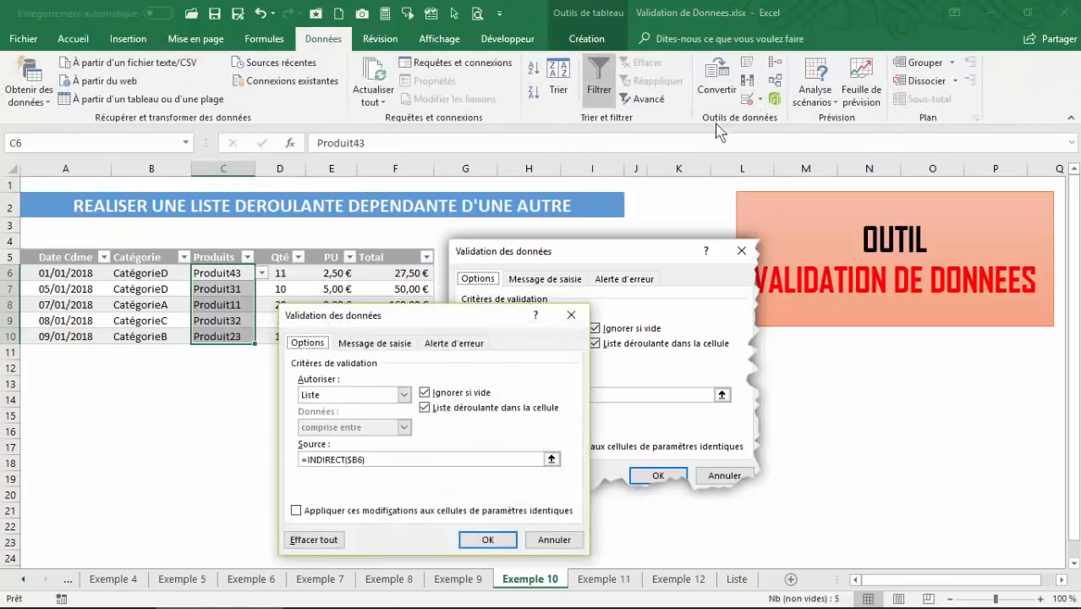
drag(426, 328, 574, 256)
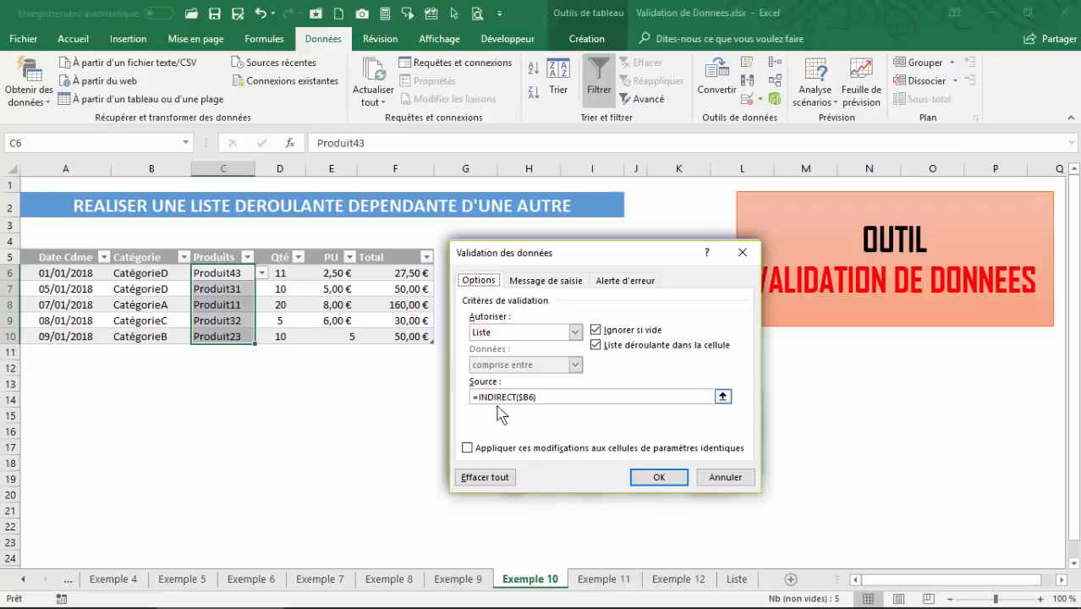
click(720, 394)
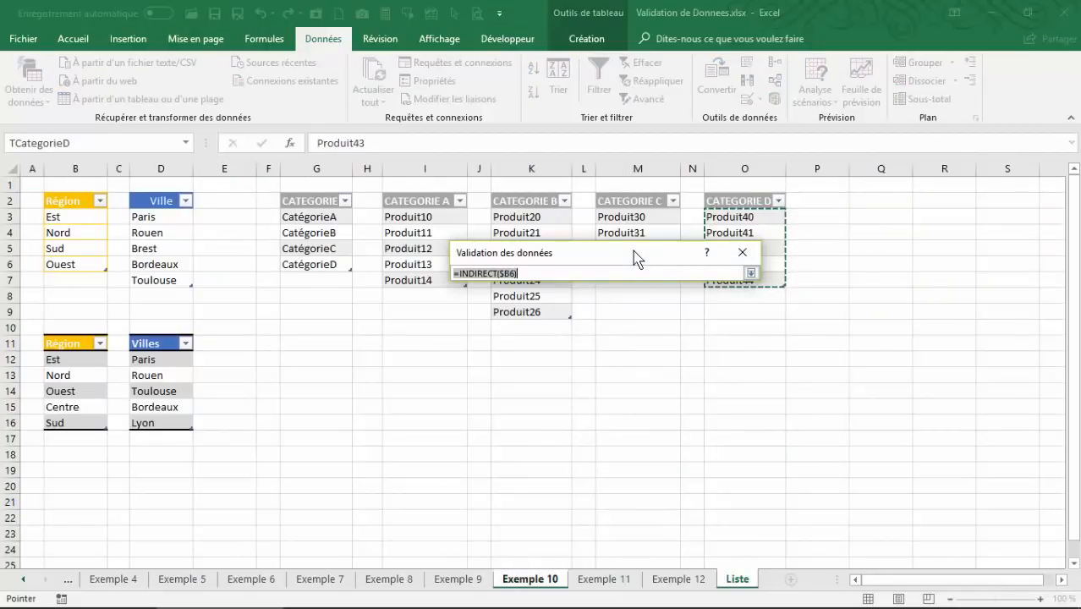
drag(636, 258, 632, 430)
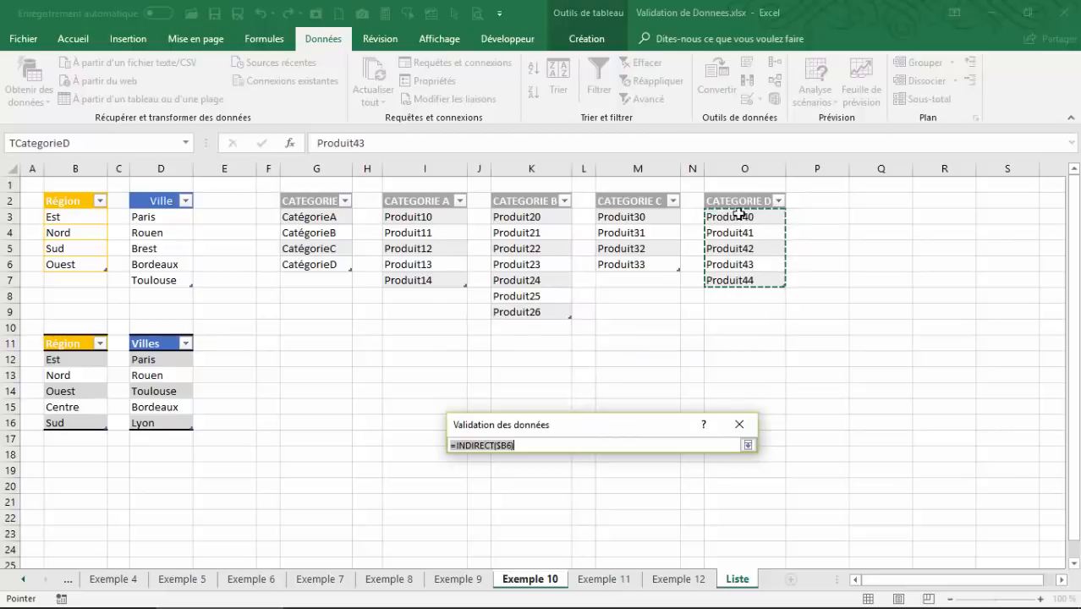
text())
click(747, 446)
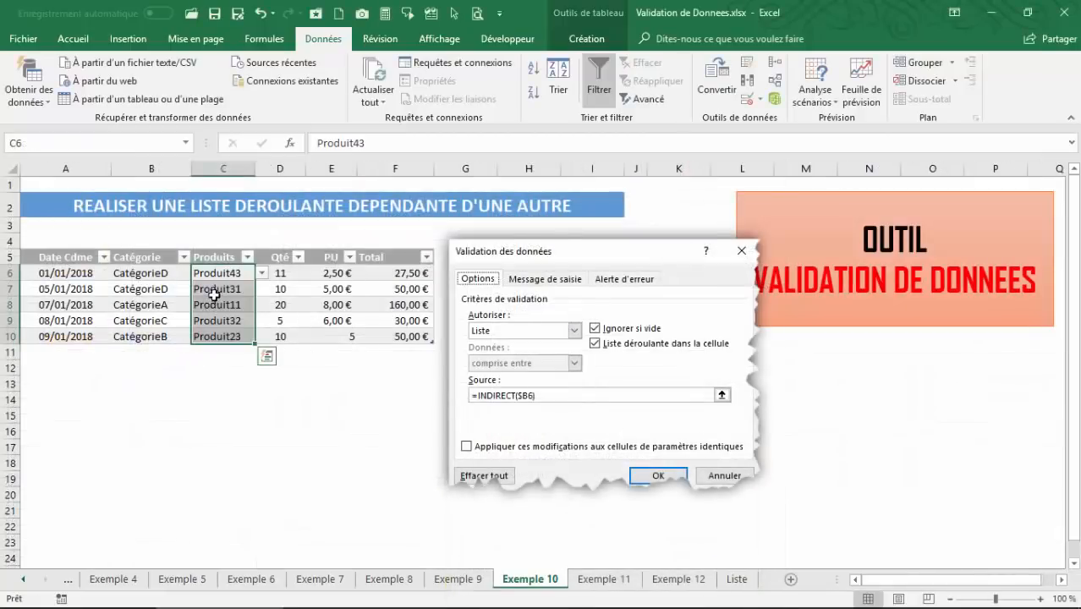
Inspect the validation rule of cell C8 and the product range its INDIRECT source points to.
click(216, 308)
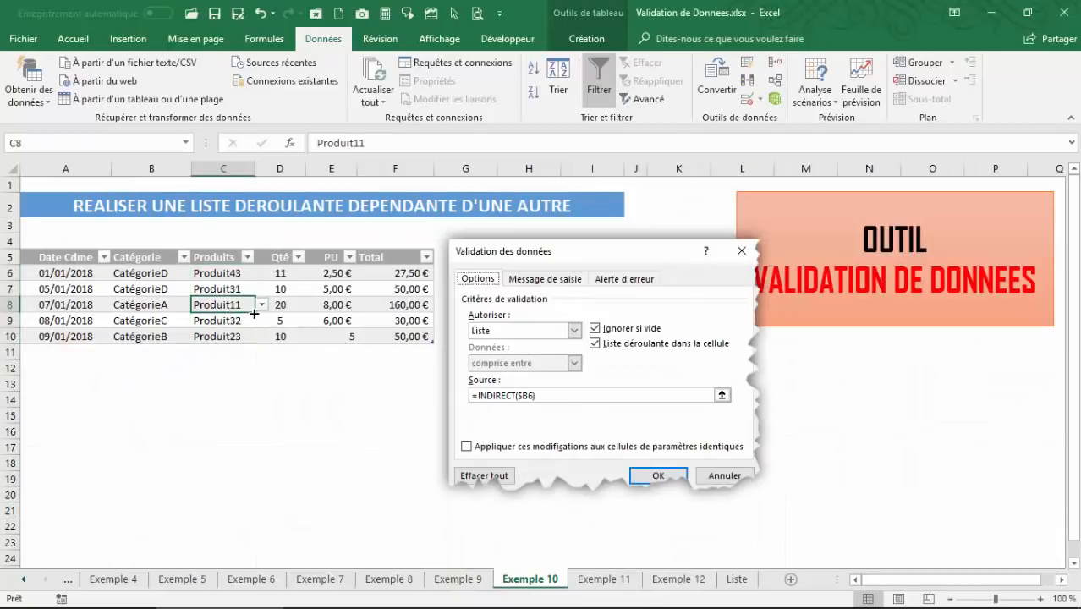
click(748, 100)
drag(614, 269, 611, 262)
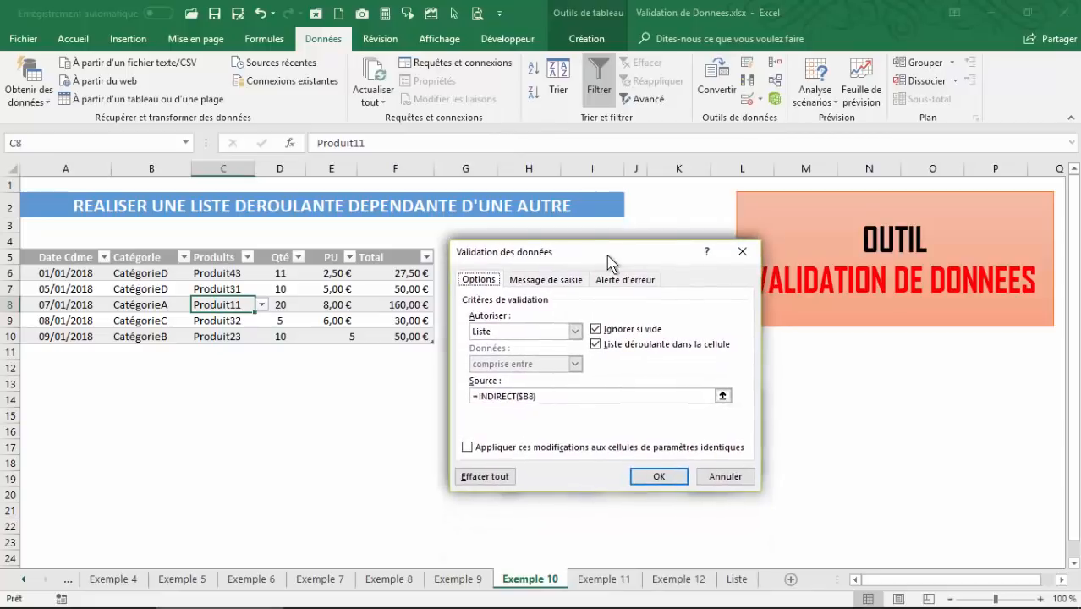
click(722, 396)
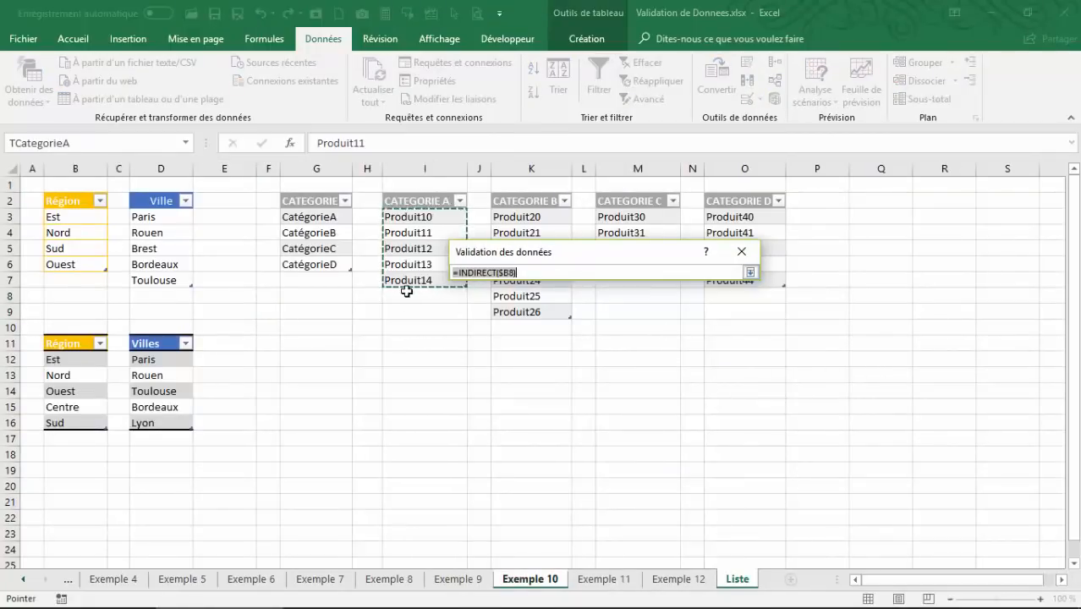
click(749, 272)
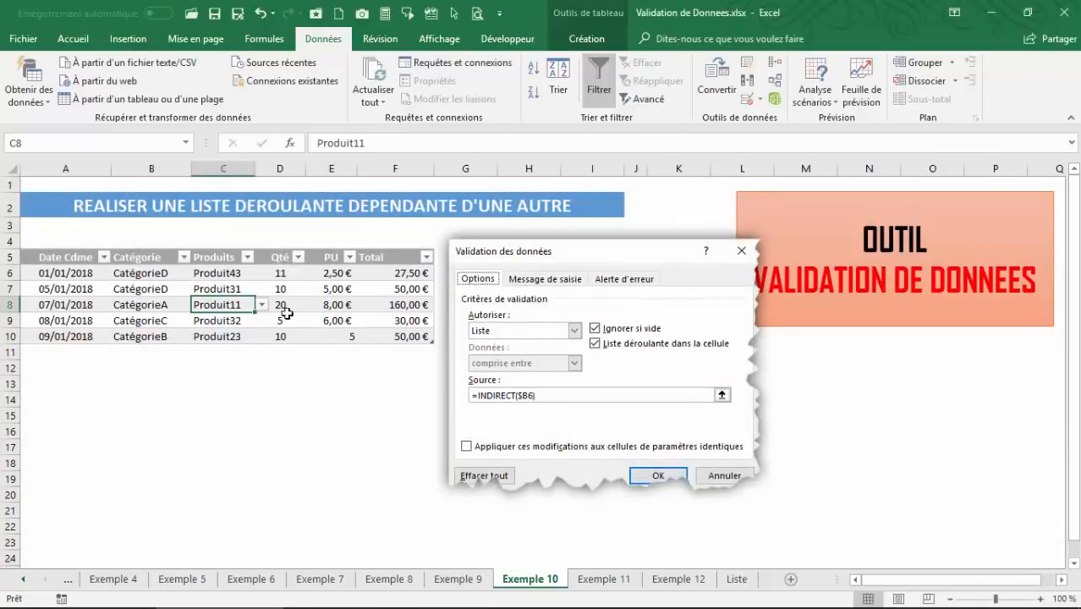
Change the category in cell B8 to CatégorieB.
click(138, 305)
click(233, 309)
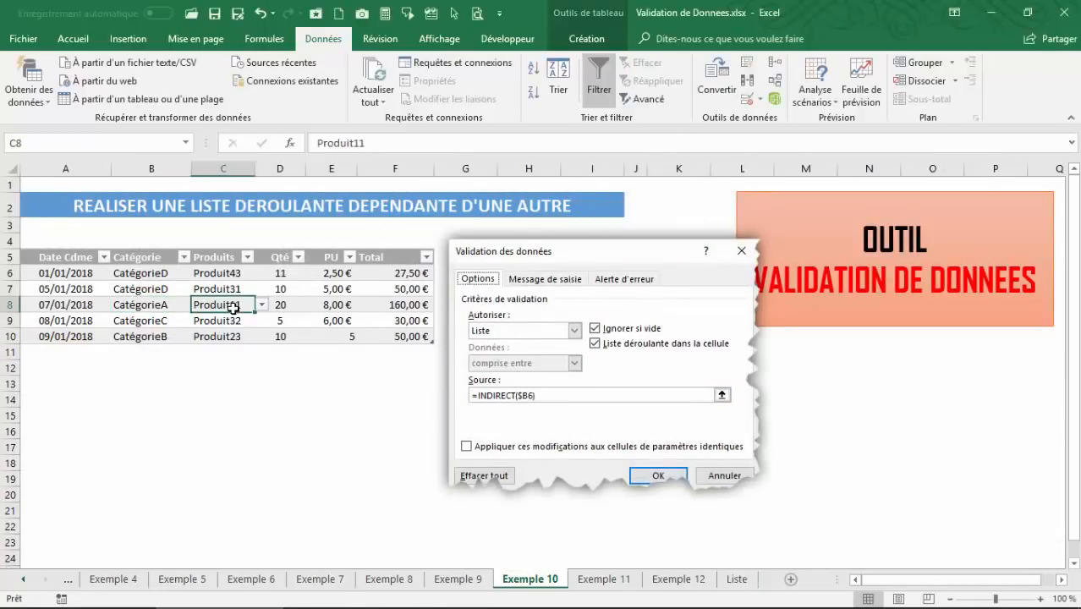
click(151, 307)
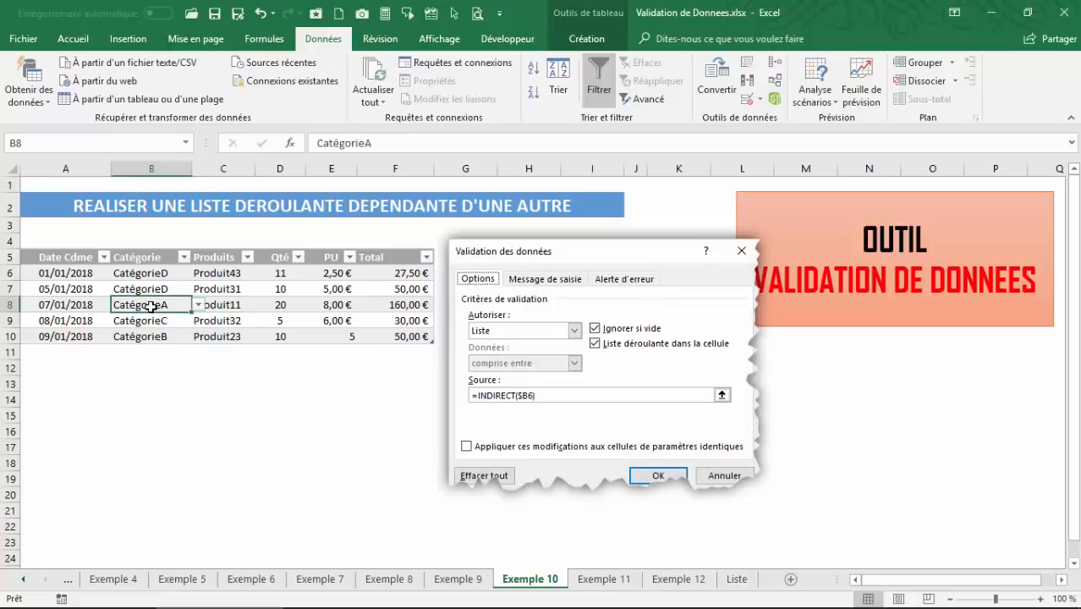
click(198, 305)
click(156, 330)
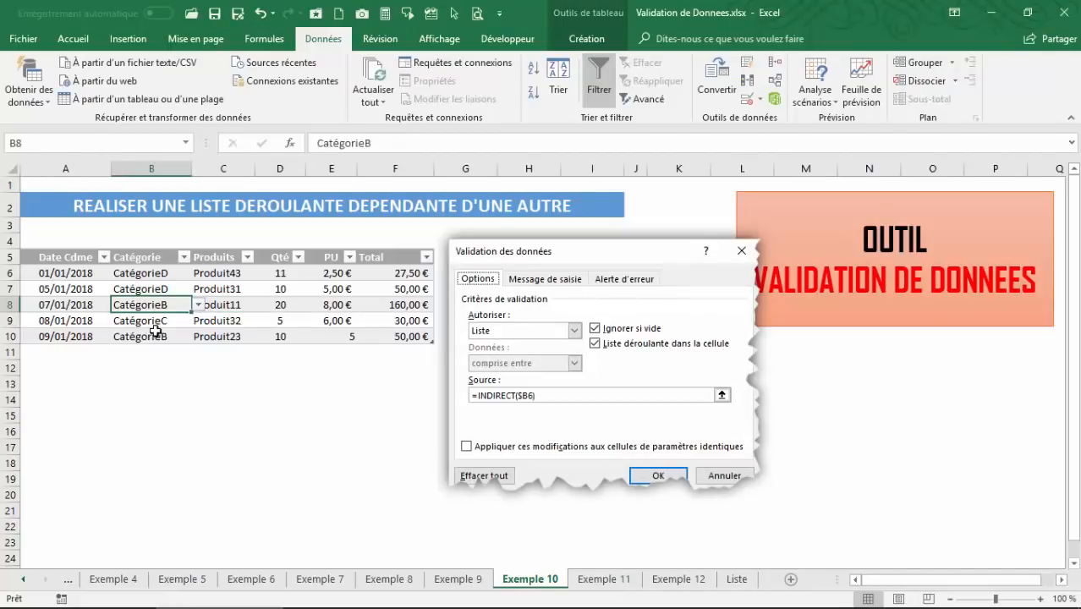
Choose Produit22 as the product in cell C8 and compare it with the category in B8.
click(229, 308)
click(263, 305)
click(222, 338)
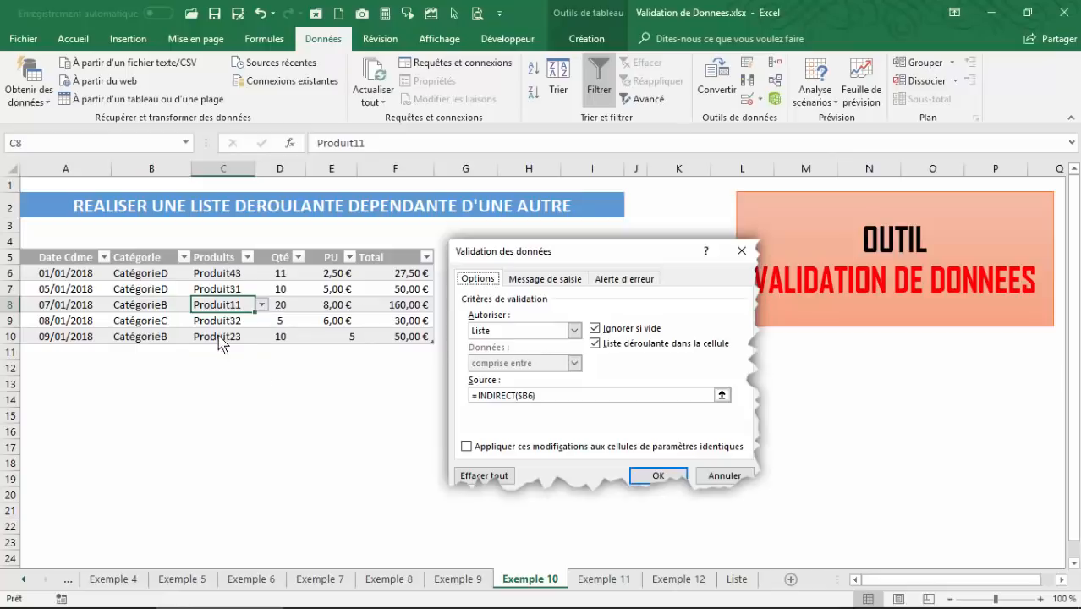
click(153, 309)
click(224, 307)
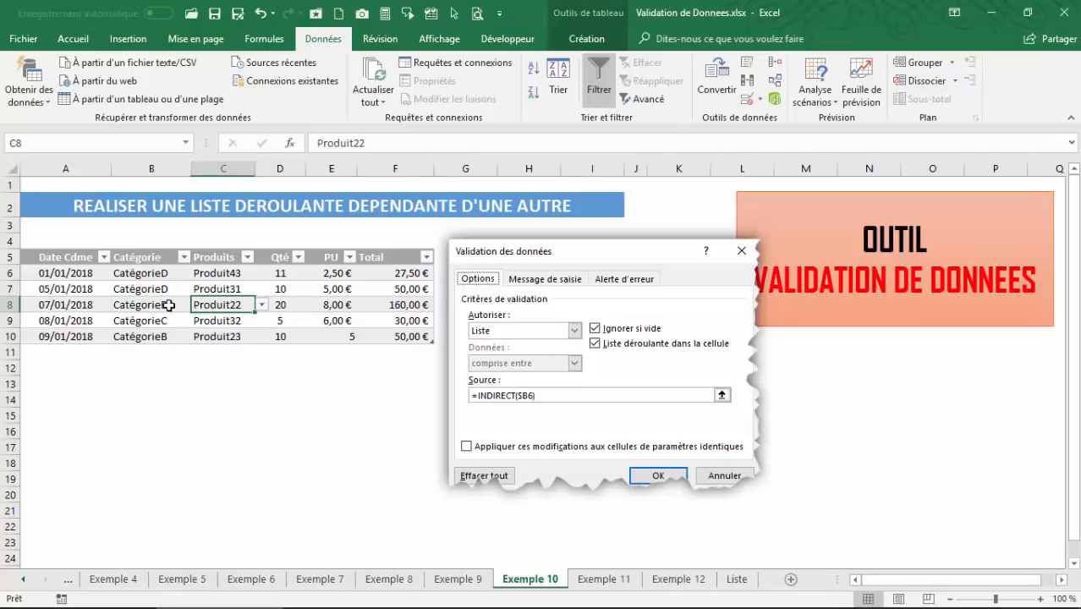
click(150, 306)
click(221, 304)
Open the Exemple 11 sheet and review the cities listed under France.
click(597, 579)
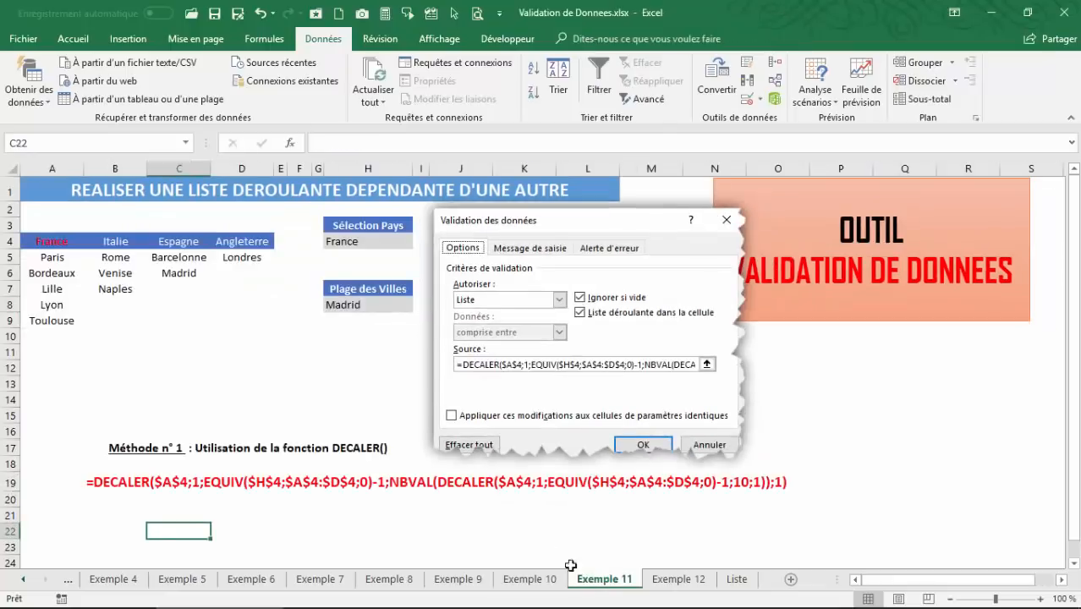
click(199, 350)
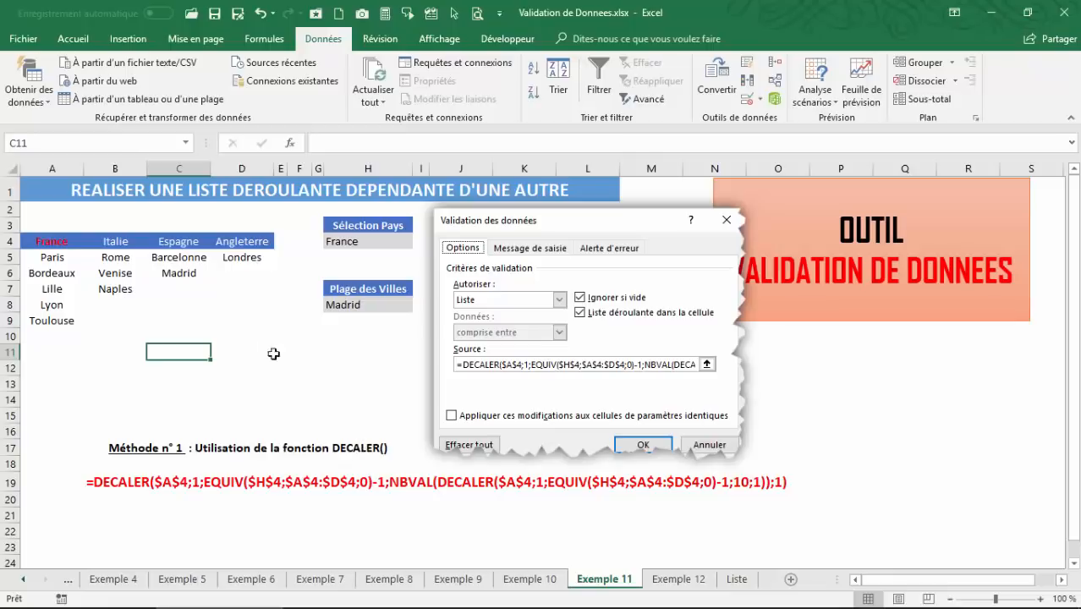
click(47, 257)
click(47, 286)
click(48, 319)
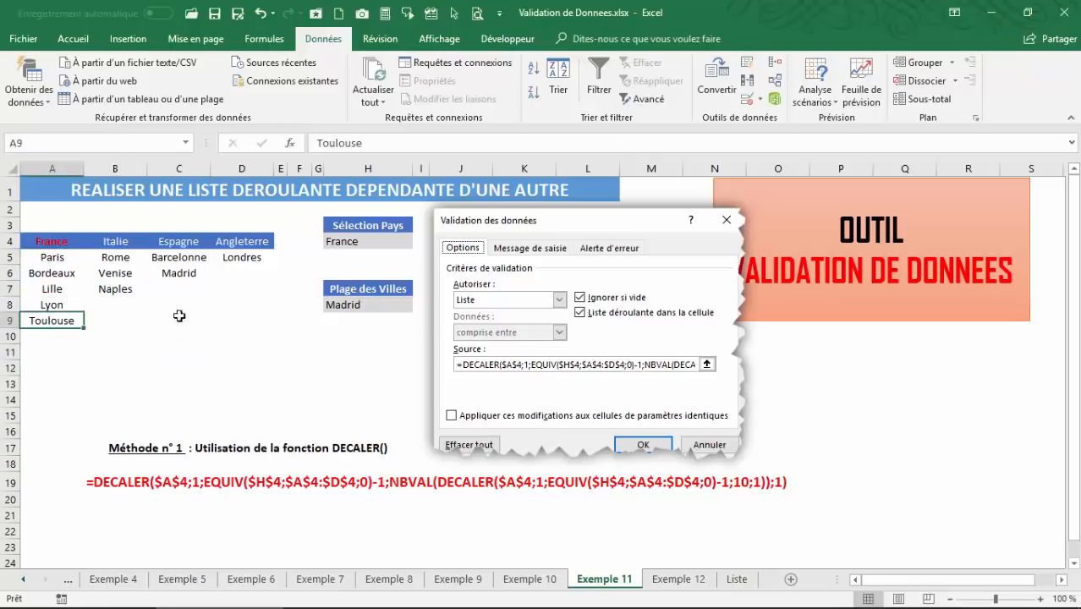
Select Italie as the country in cell H4 and Venise as the city in cell H8.
click(356, 232)
click(361, 242)
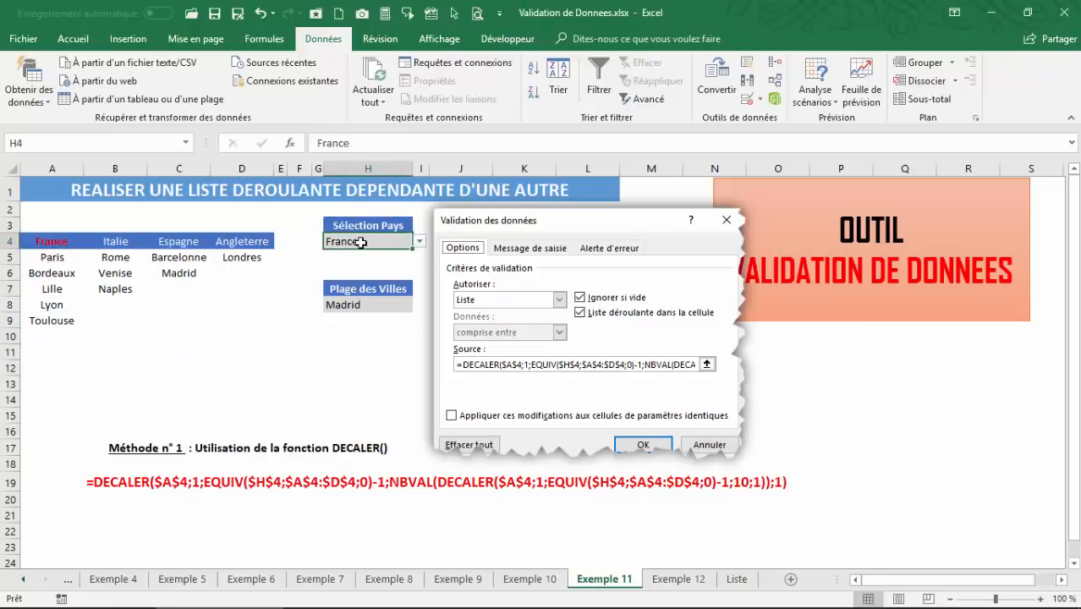
click(419, 245)
click(340, 263)
click(363, 306)
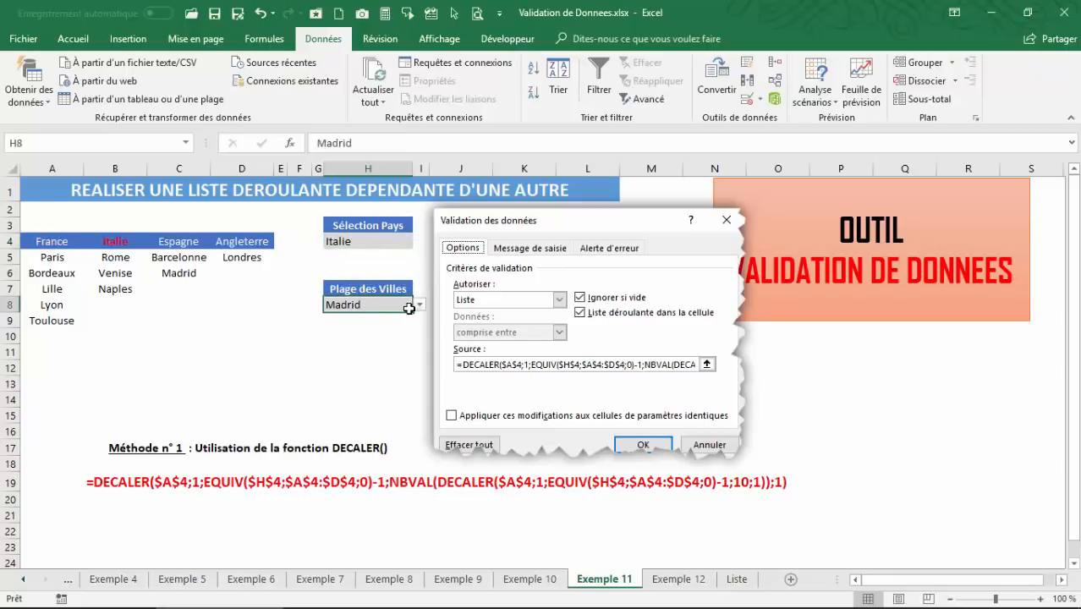
click(419, 306)
click(335, 327)
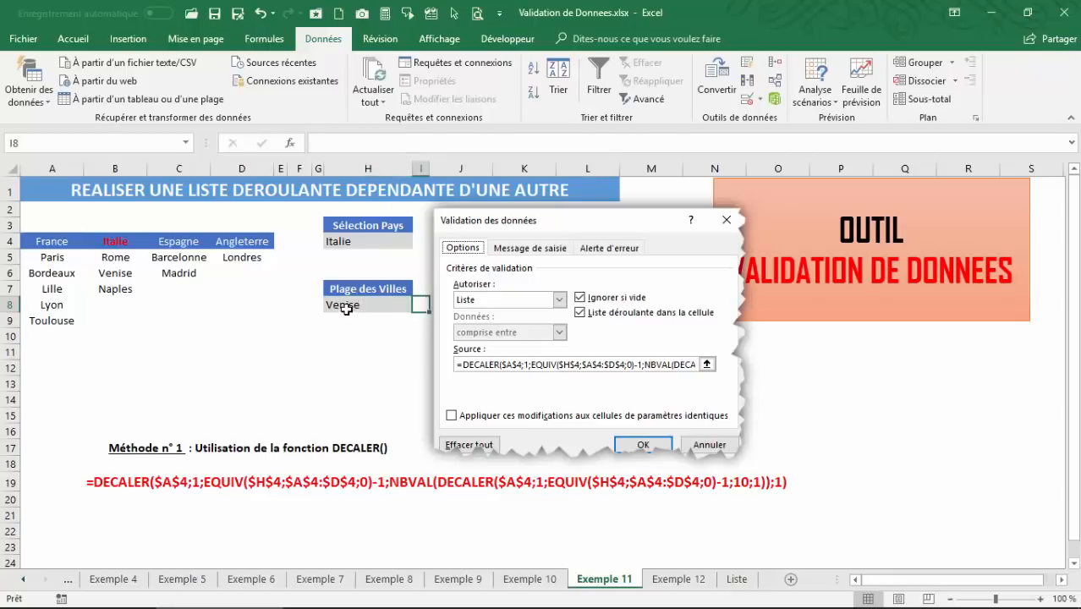
Change the country in cell H4 to Espagne and check the cities offered in cell H8.
click(354, 241)
click(419, 241)
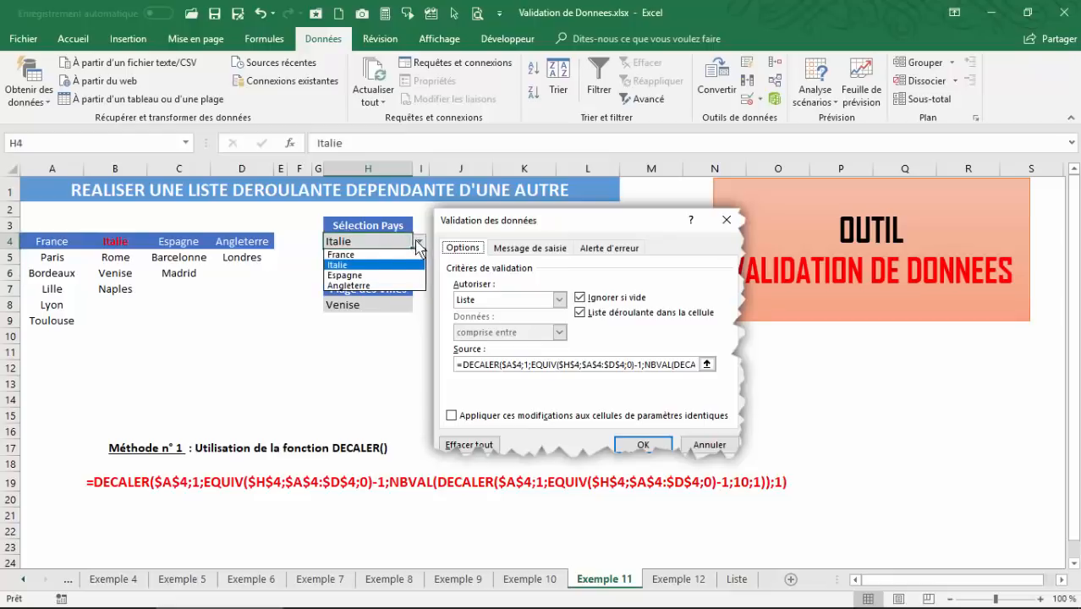
click(359, 276)
click(393, 304)
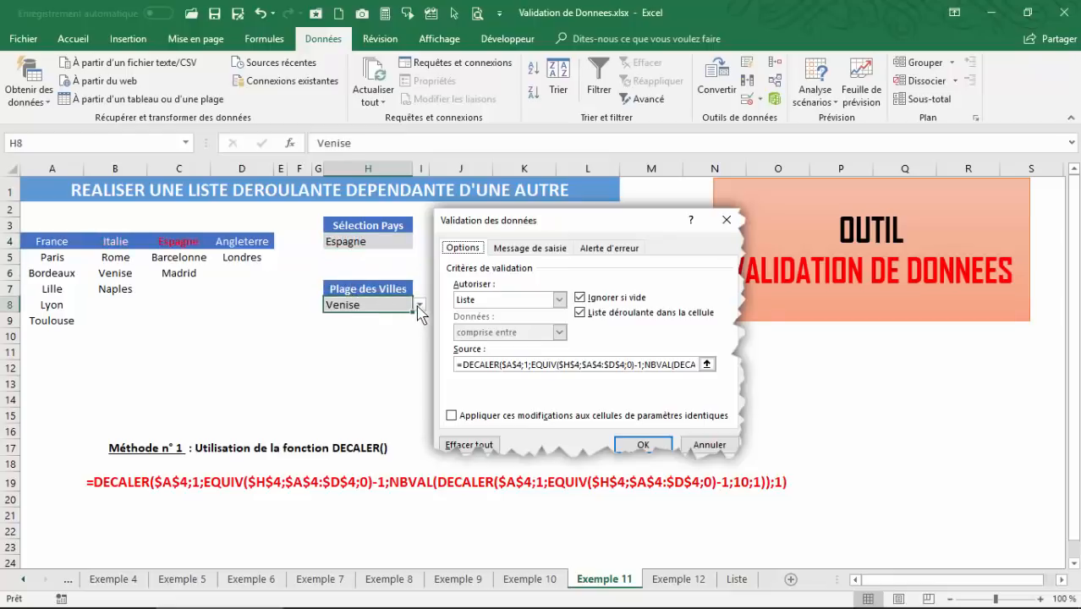
click(419, 304)
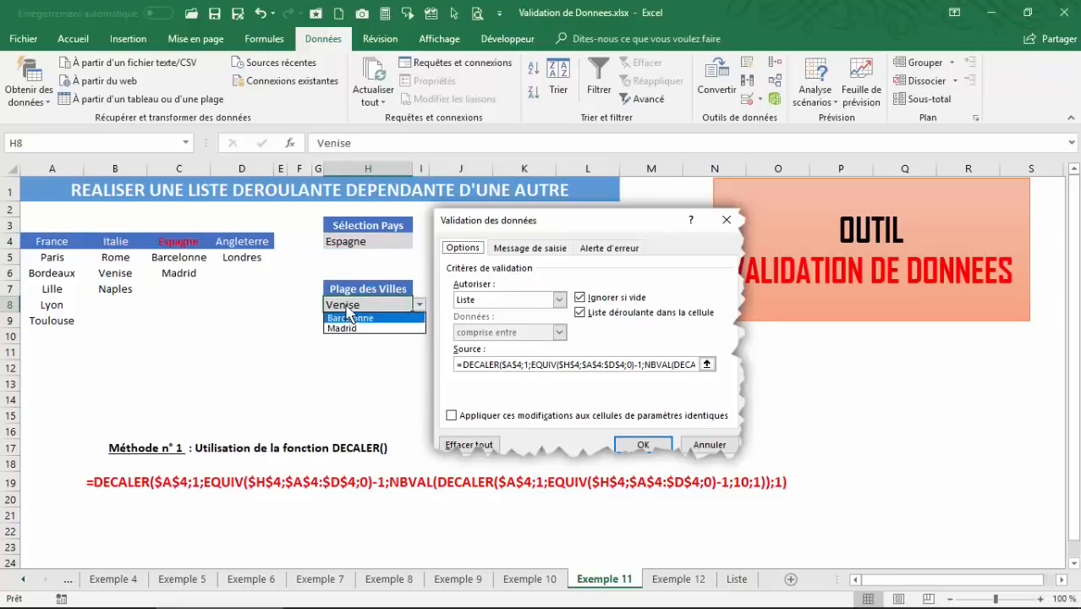
Clear the outdated city from cell H8.
click(346, 305)
key(Delete)
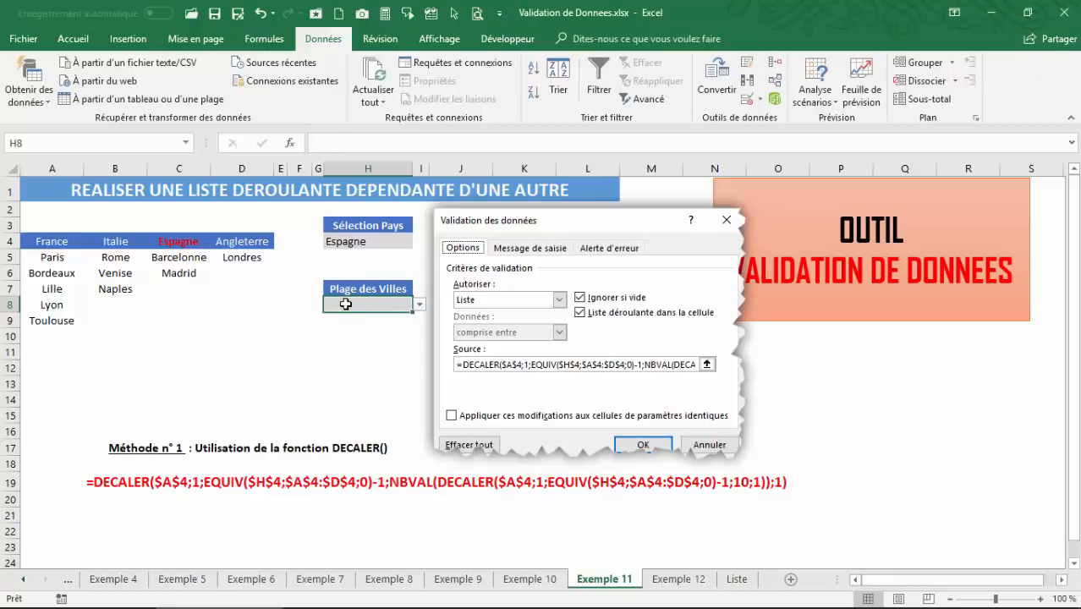
click(298, 321)
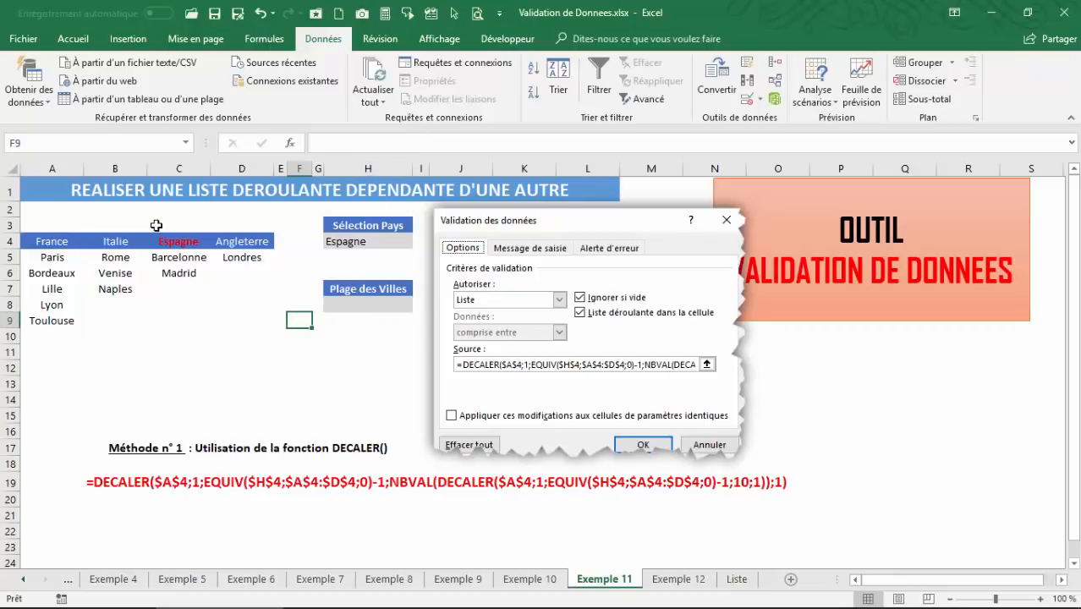
Inspect the data validation rule of the country cell H4 and the header range used as its source.
click(354, 243)
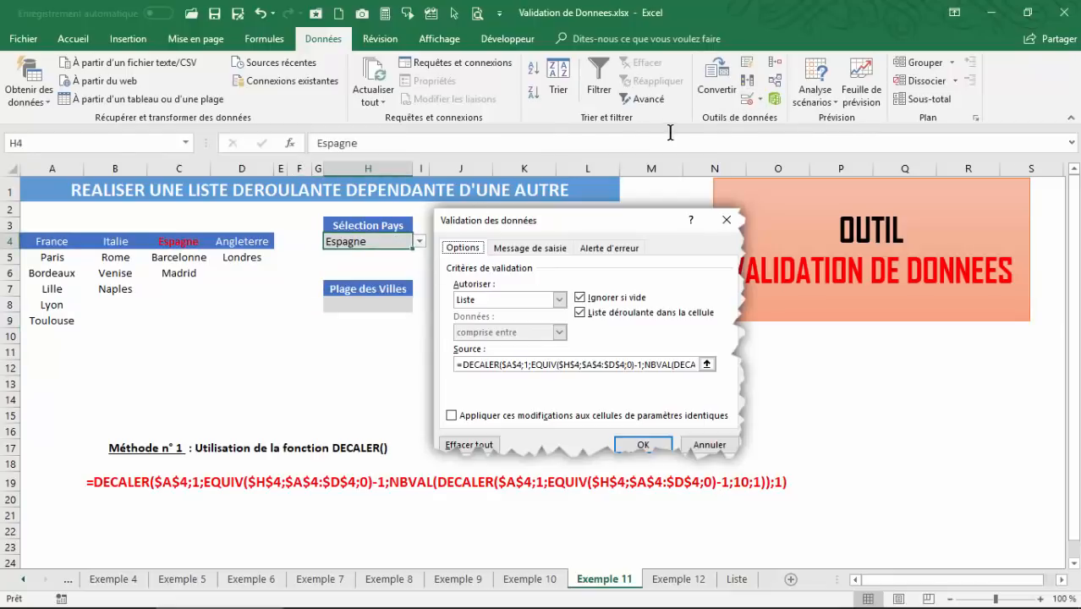
click(760, 99)
click(790, 120)
drag(587, 252, 573, 221)
click(511, 361)
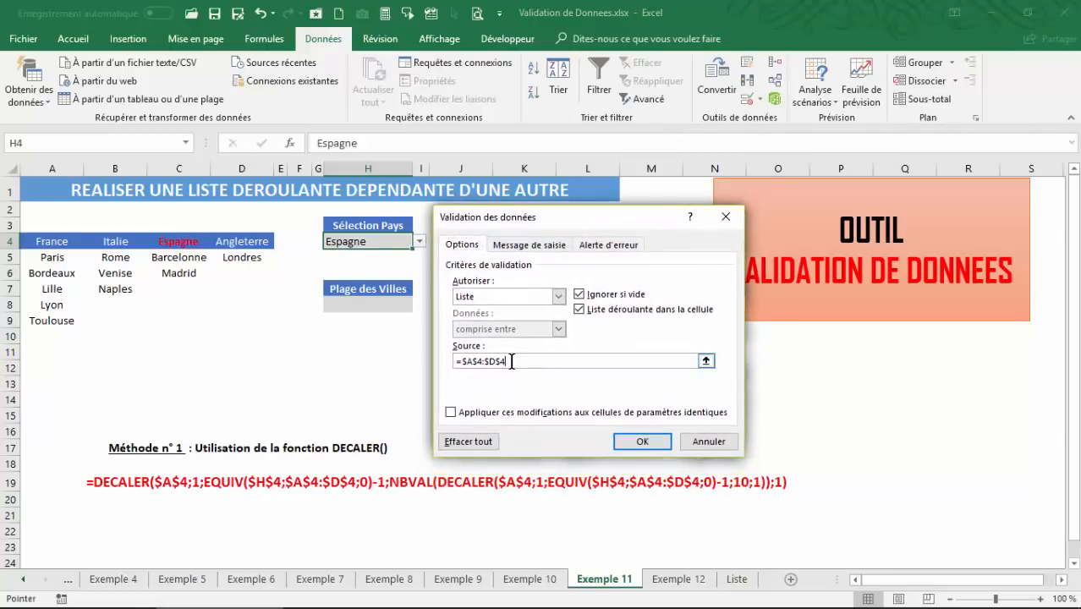
click(706, 360)
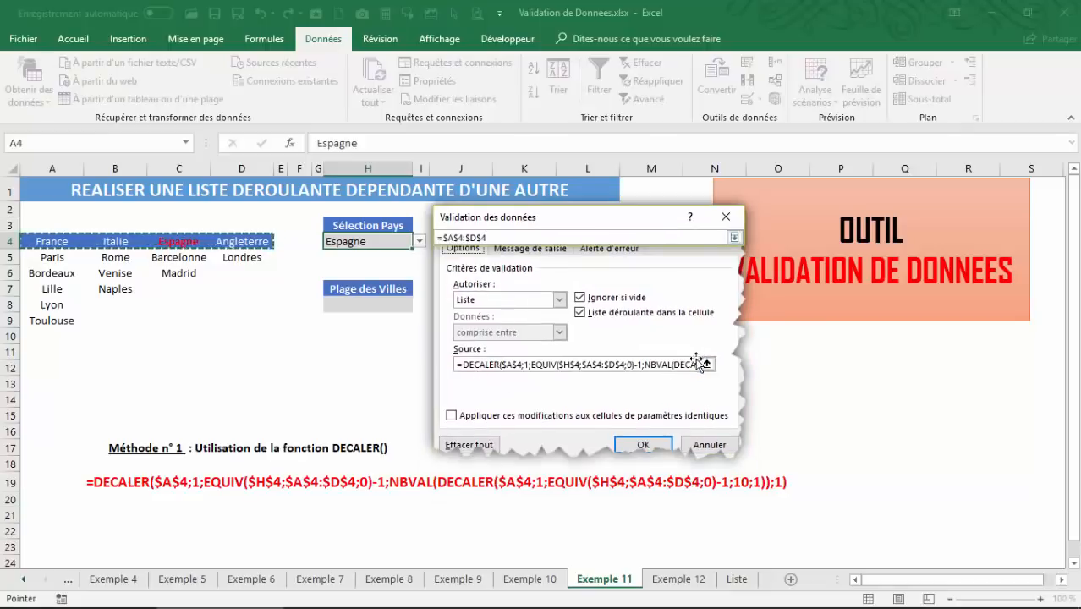
key(Return)
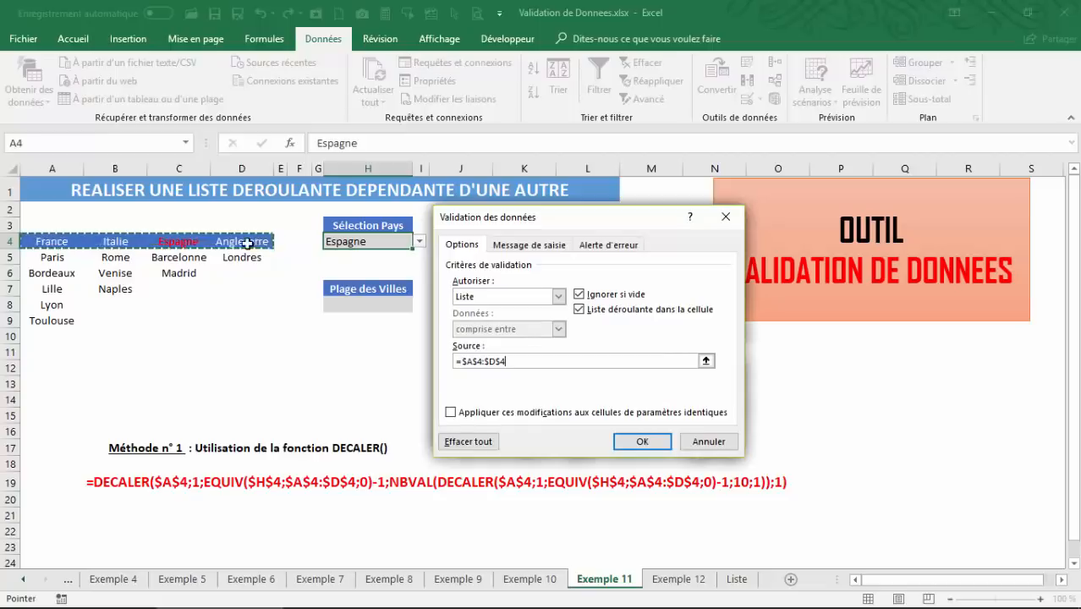
click(642, 442)
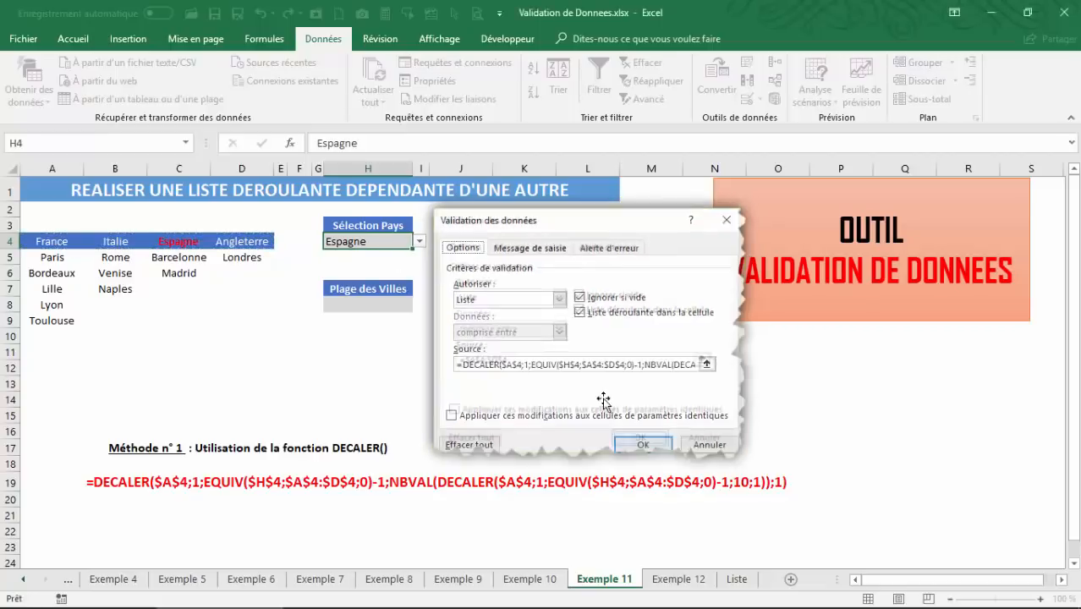
click(731, 224)
Check the list of cities offered in cell H8 against the country selected in H4.
click(370, 301)
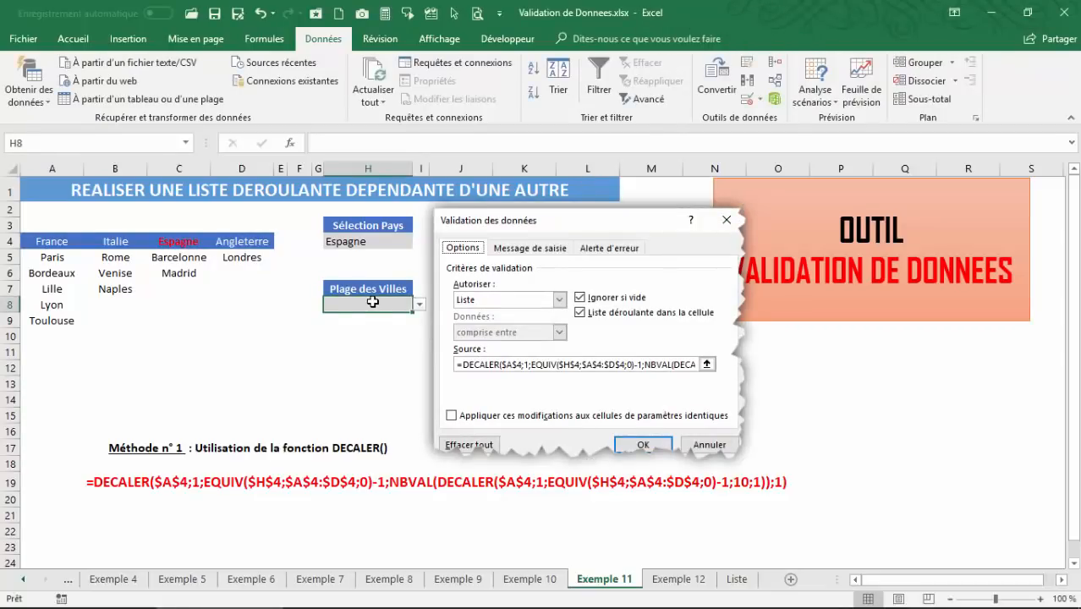
click(418, 303)
click(358, 241)
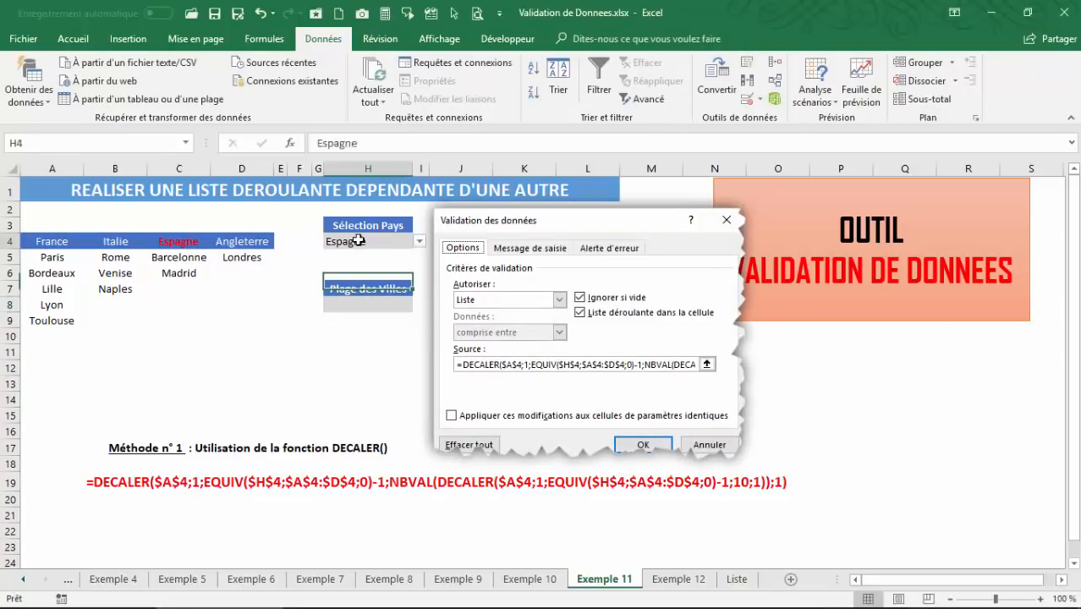
Open the dropdown in cell H8 to view the cities offered for Espagne.
click(351, 305)
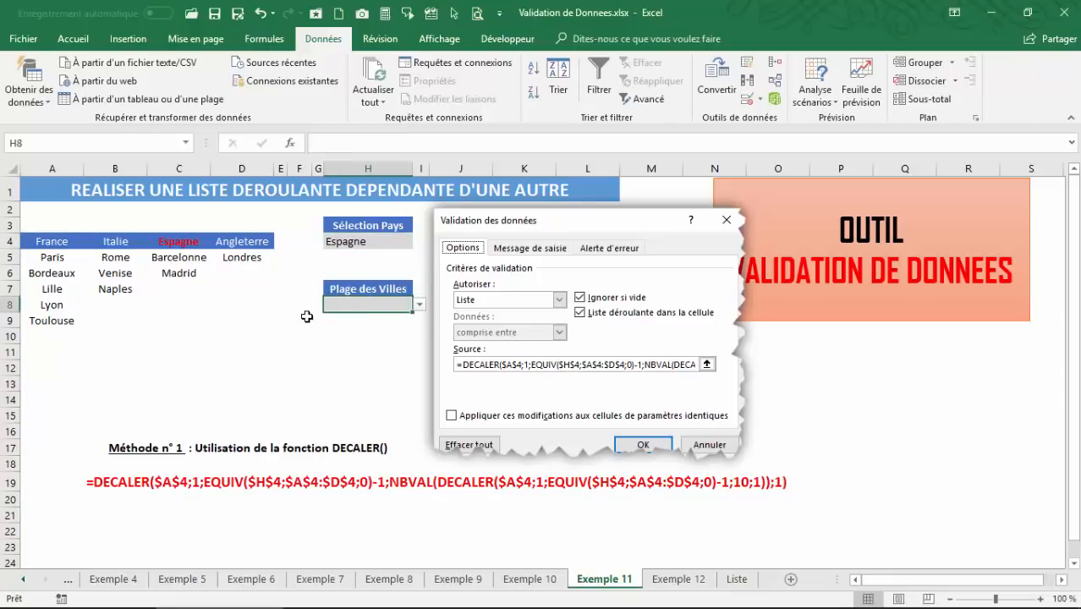
click(420, 305)
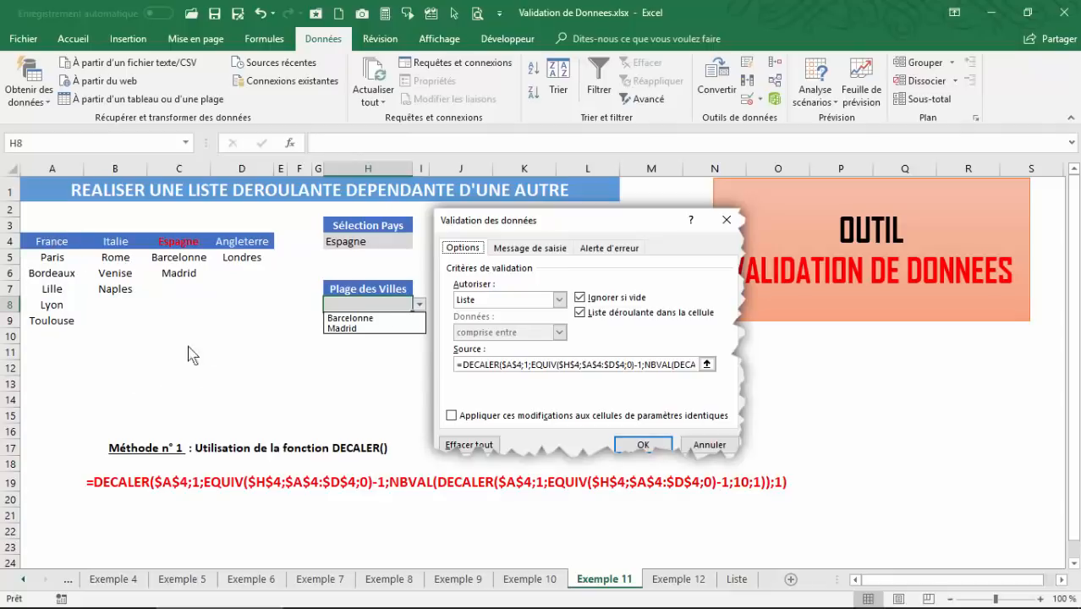
click(159, 388)
click(101, 368)
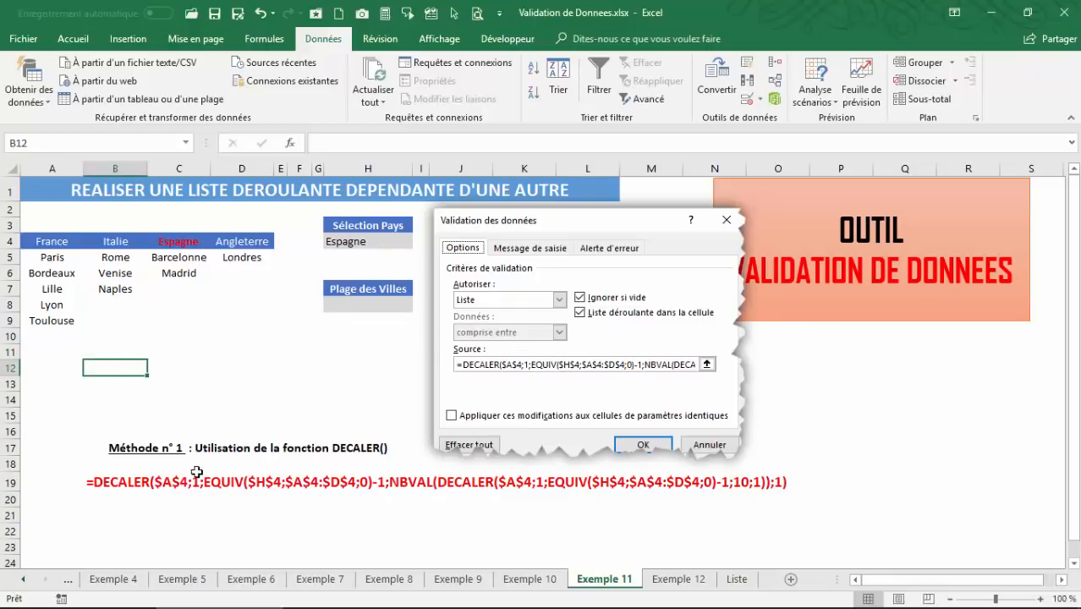
Enter the test formula =DECALER($A$4;3;1) in cell B15.
click(125, 409)
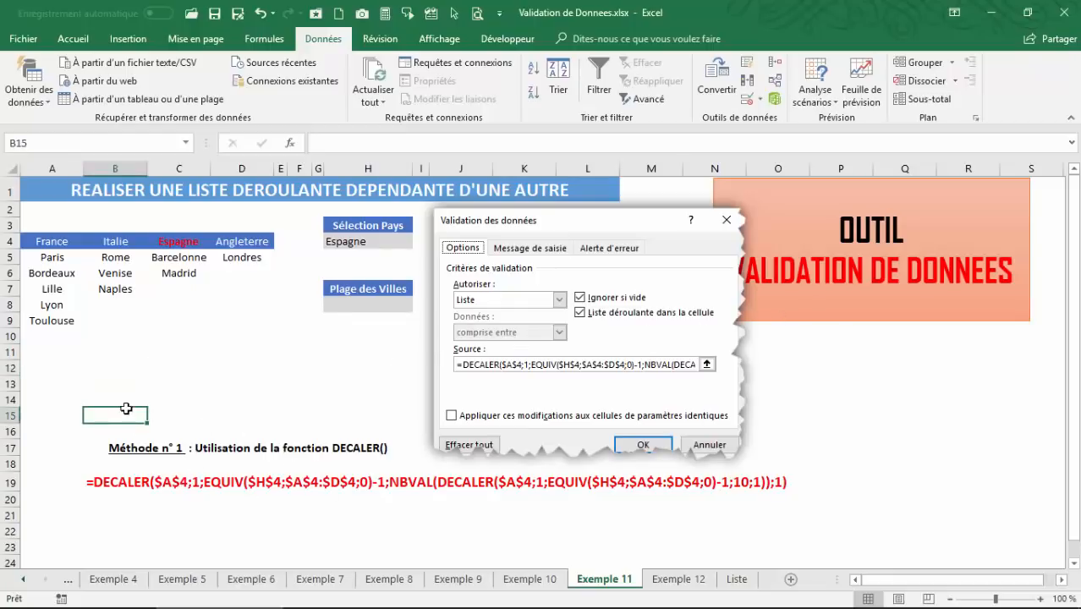
text(=decal)
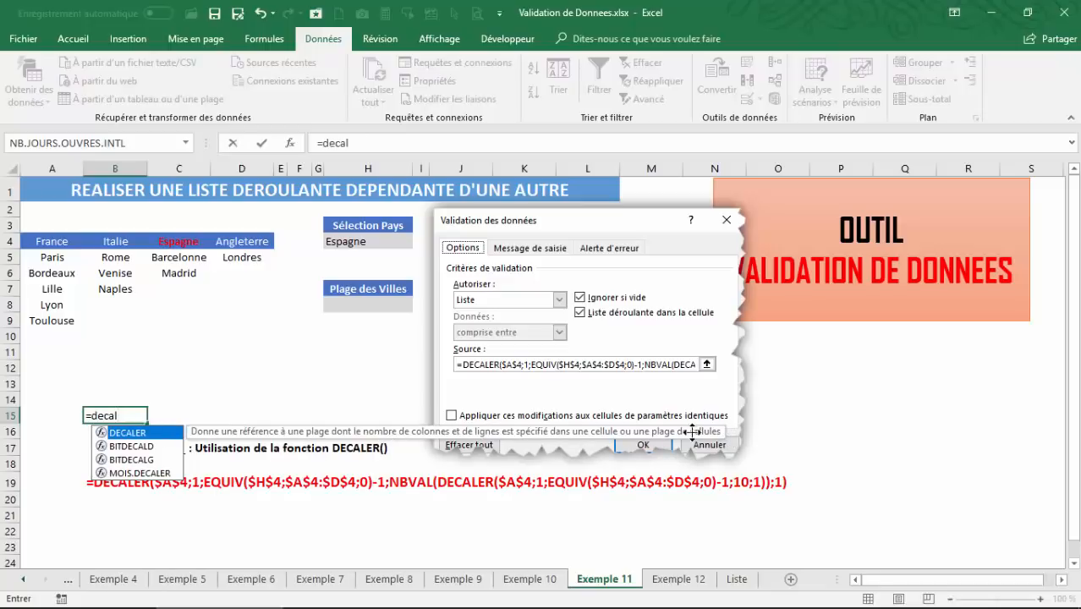
double_click(144, 433)
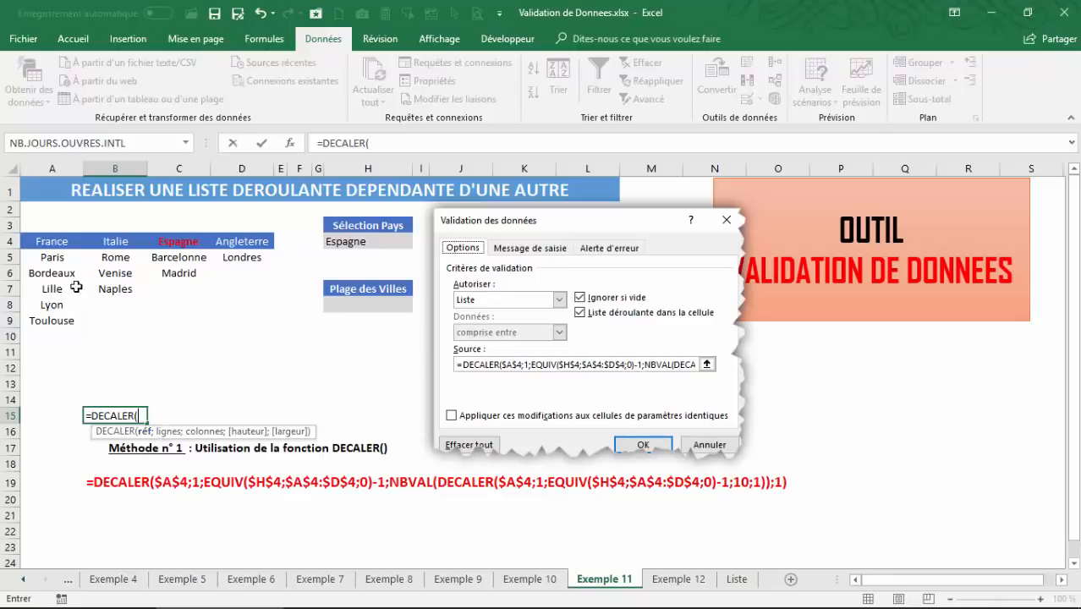
click(52, 242)
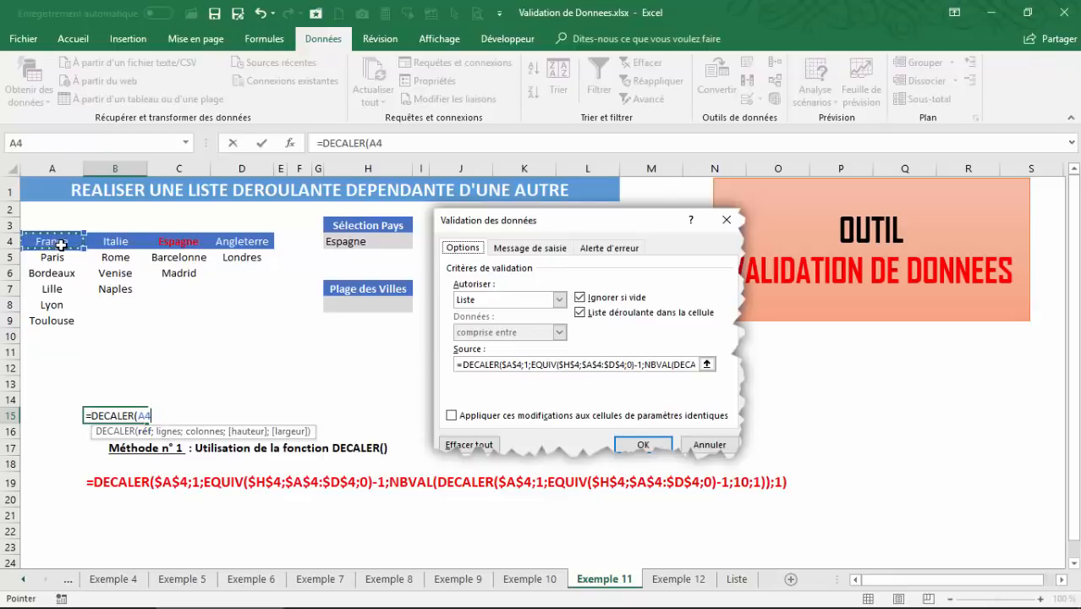
key(F4)
text(;3)
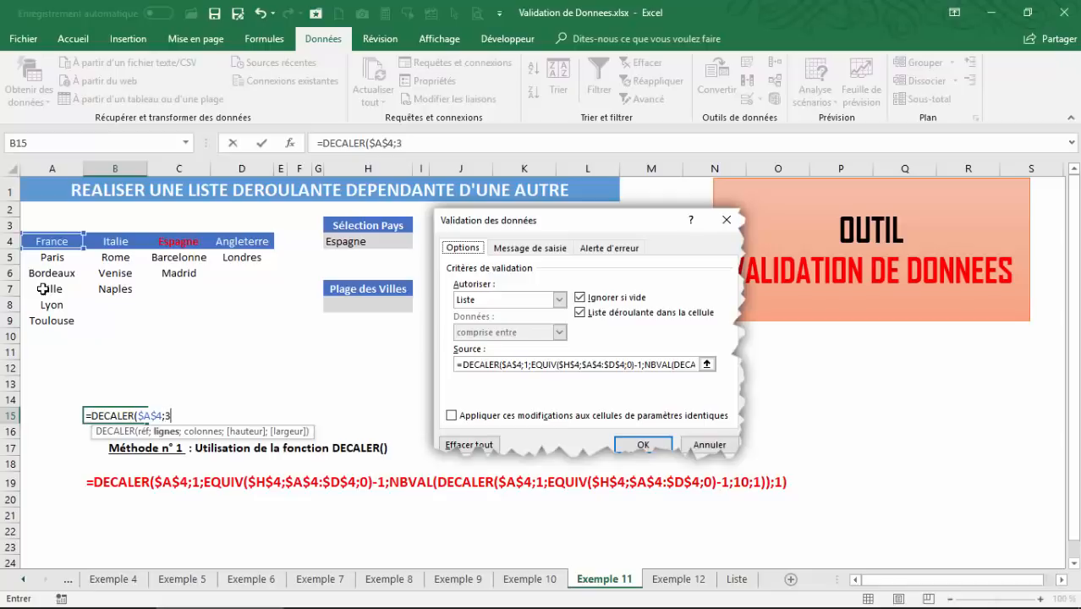
text(;1))
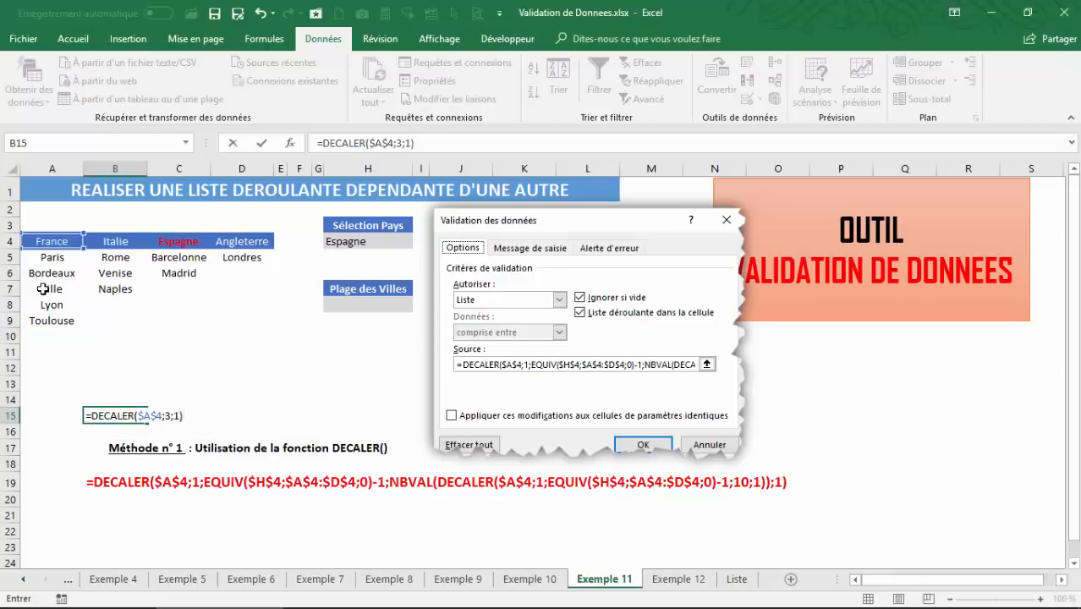
key(Return)
Trace the DECALER offset cell by cell from A4, three rows down and one column across to B7.
click(100, 417)
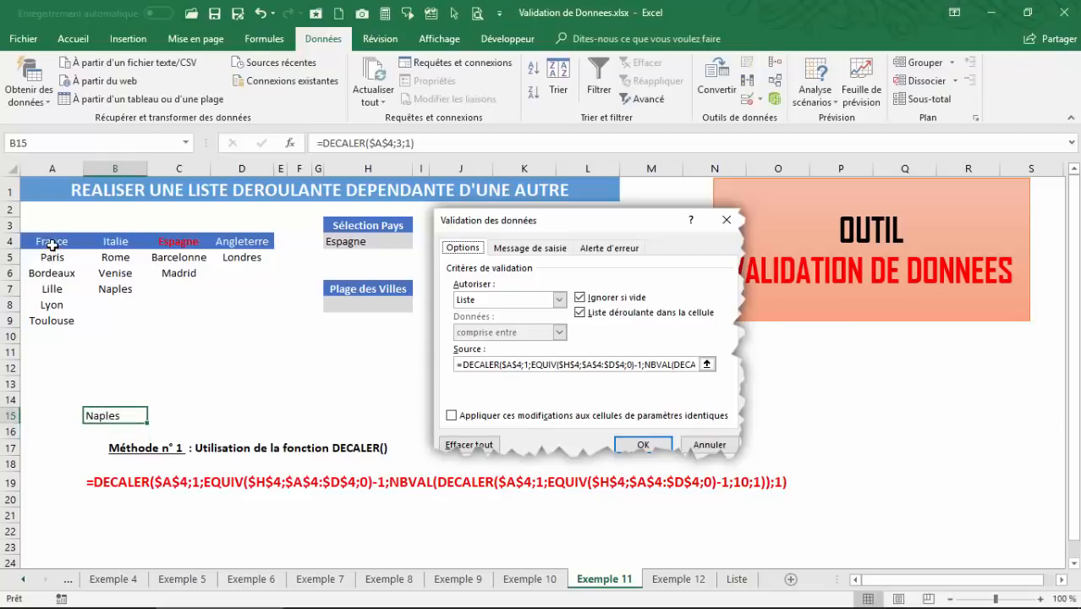
click(53, 242)
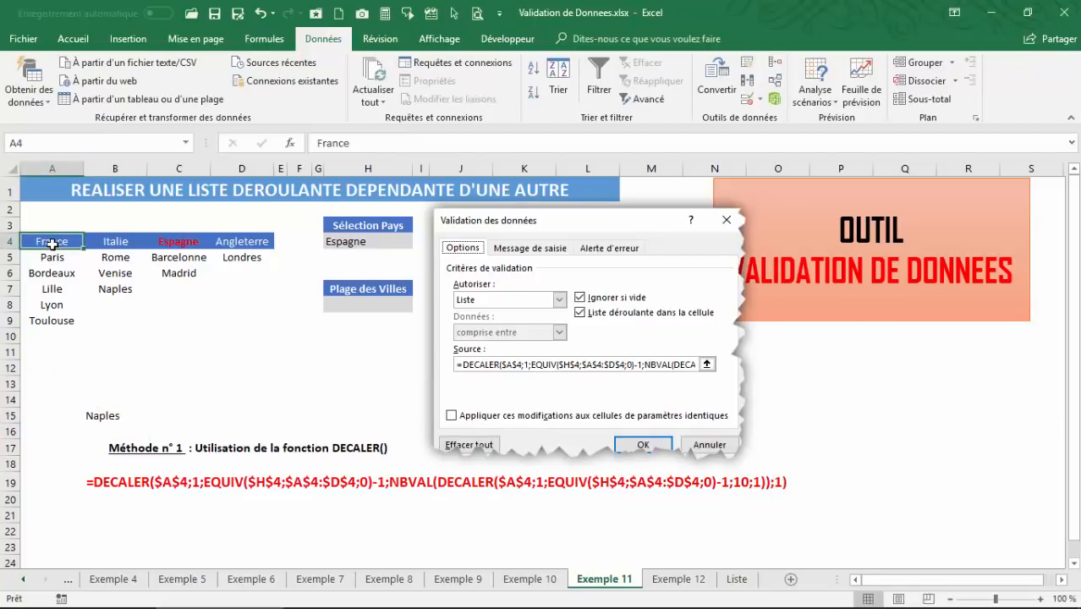
key(Down)
key(Down)
key(Down)
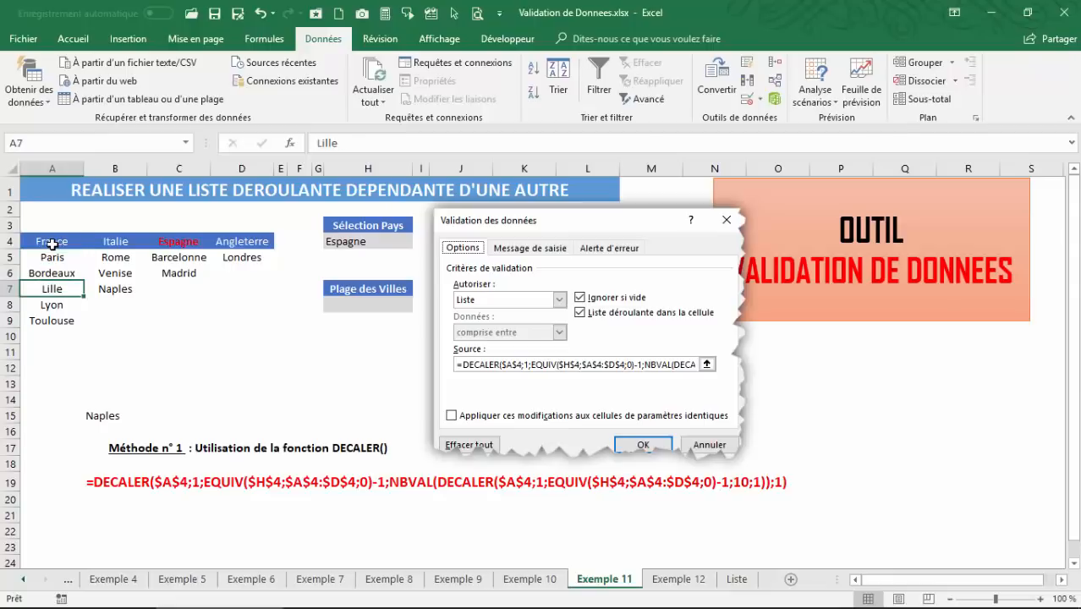
key(Right)
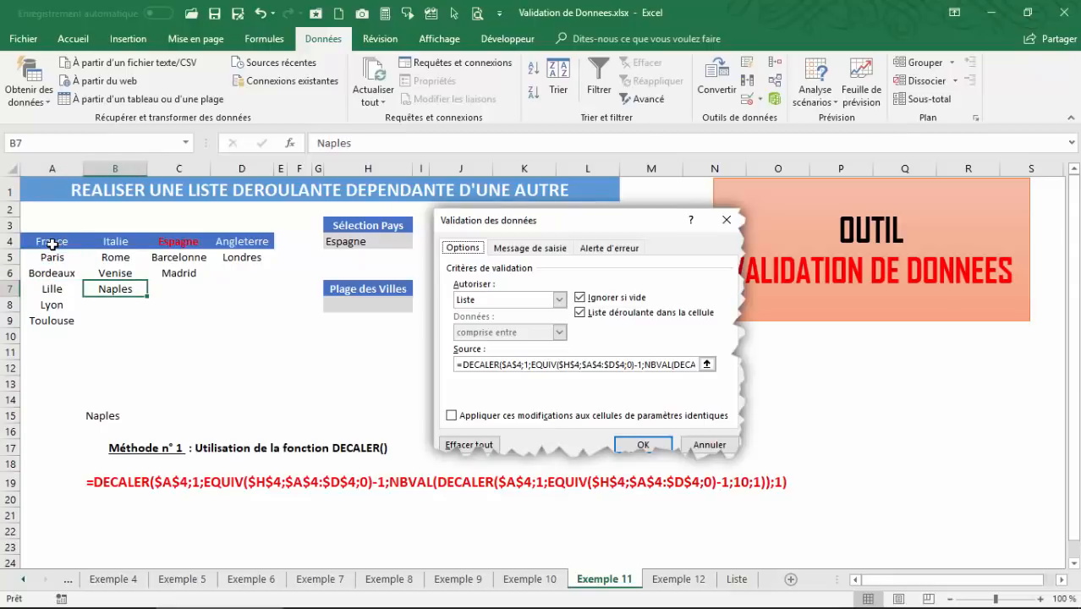
Add a height argument of -3 to the B15 formula, making it =DECALER($A$4;3;1;-3).
click(98, 413)
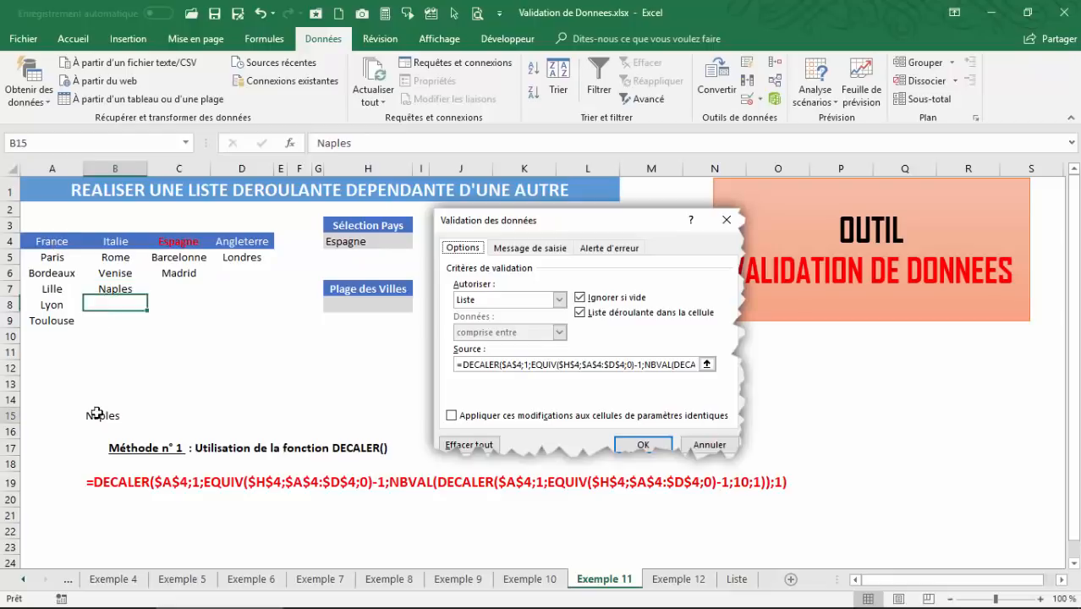
click(409, 144)
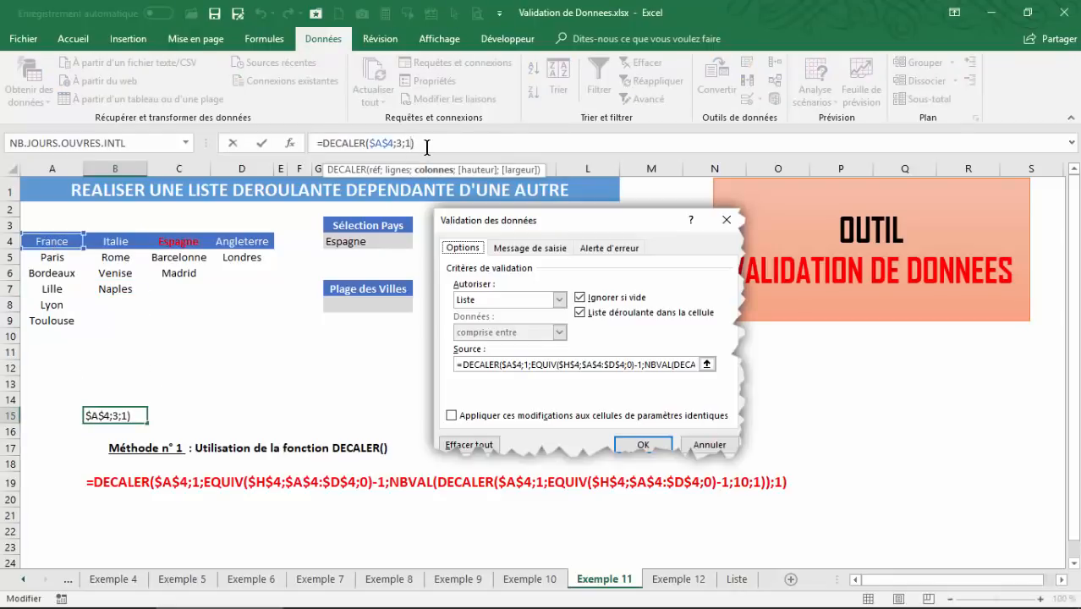
text(;-3)
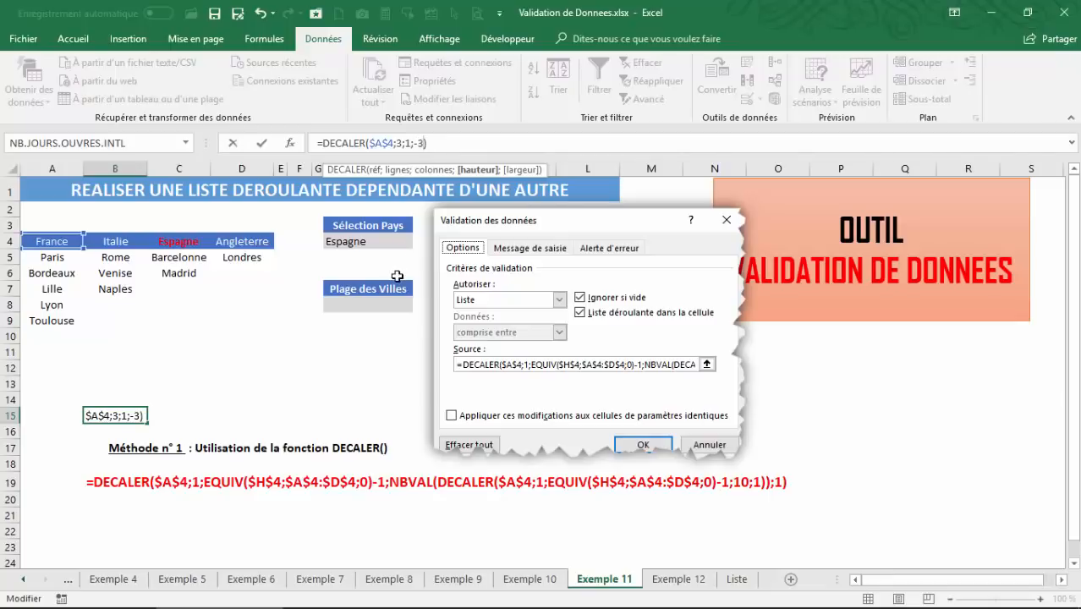
key(Return)
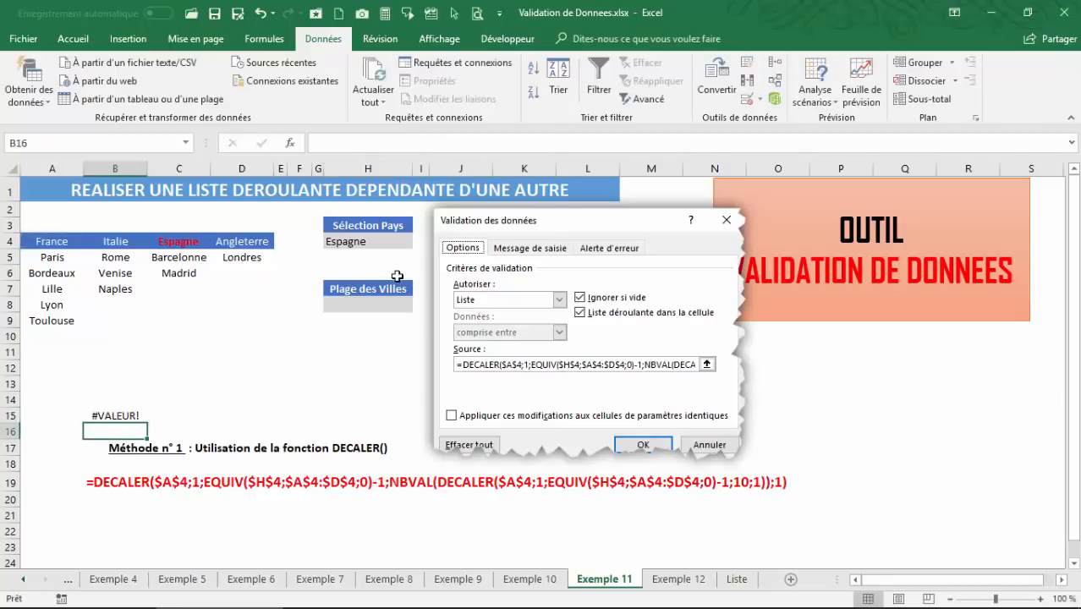
Try the range B5:B7 as the height argument of the DECALER formula in B15, and clear the cell.
click(112, 417)
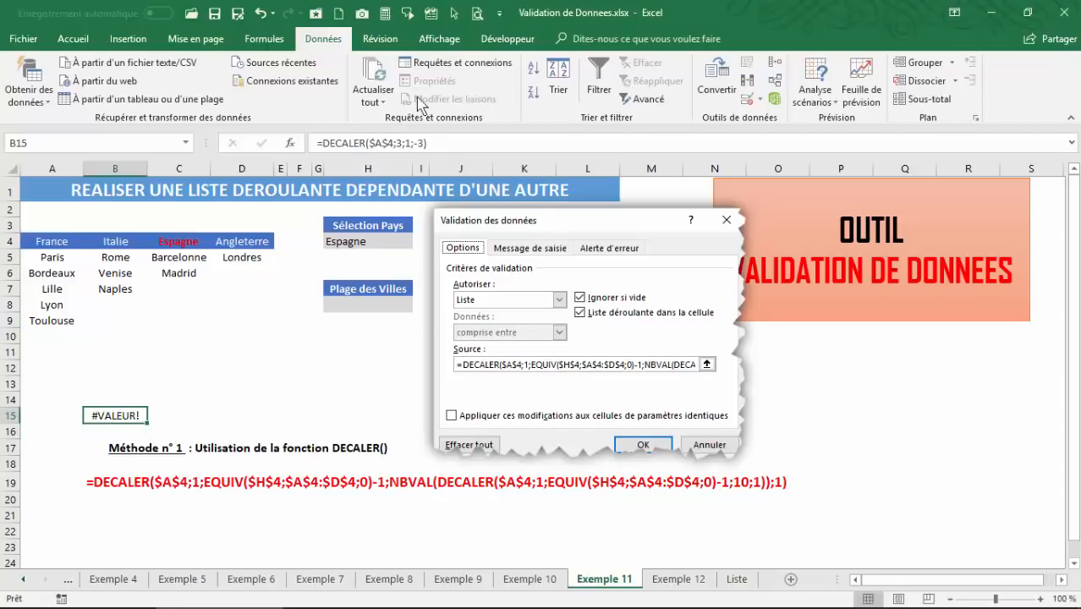
click(421, 143)
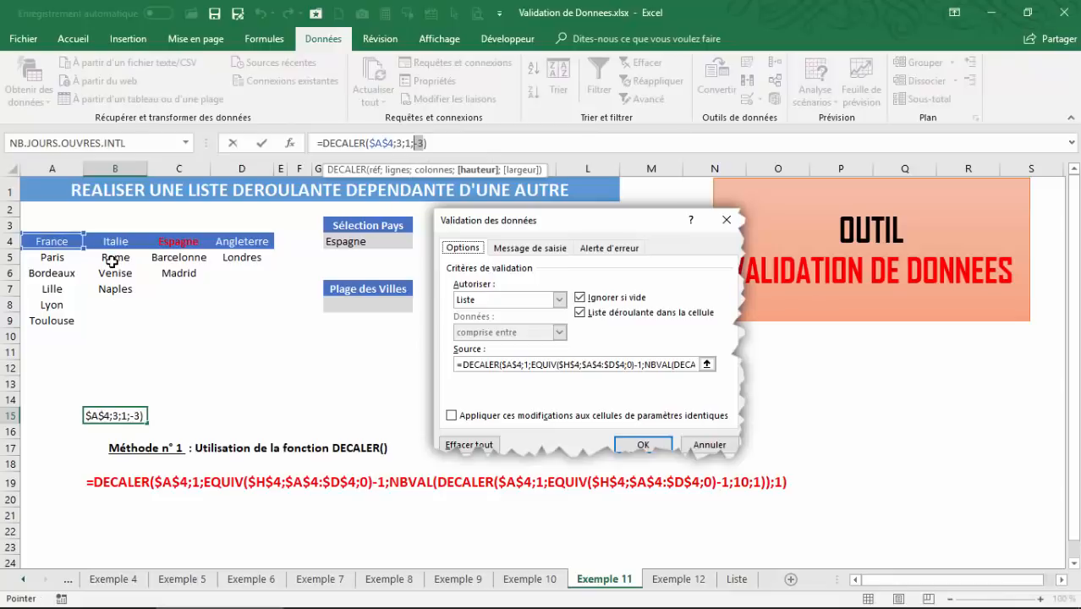
drag(112, 257, 112, 289)
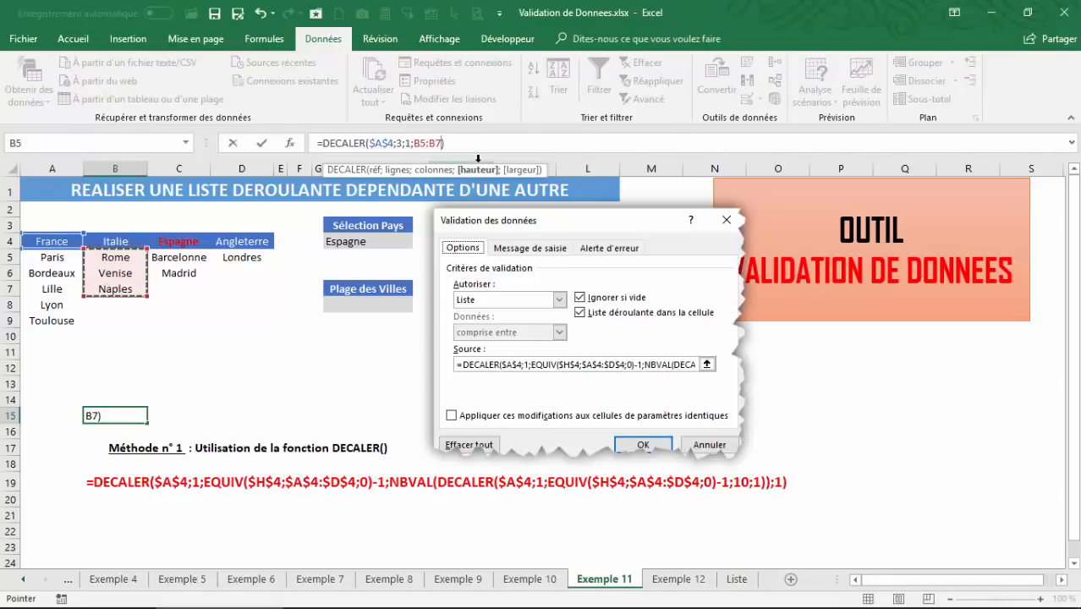
key(Return)
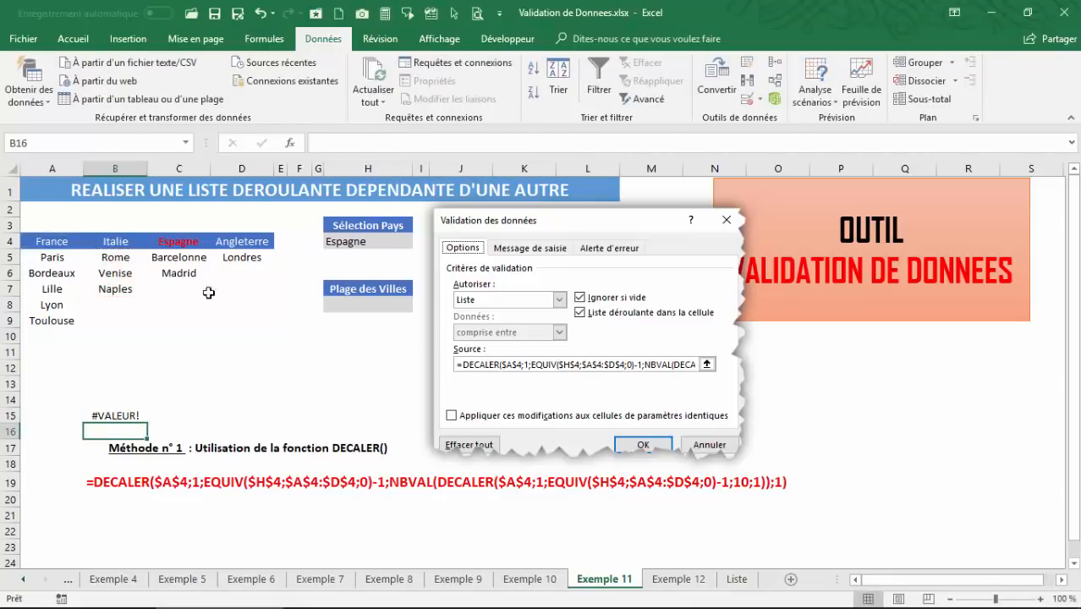
click(129, 414)
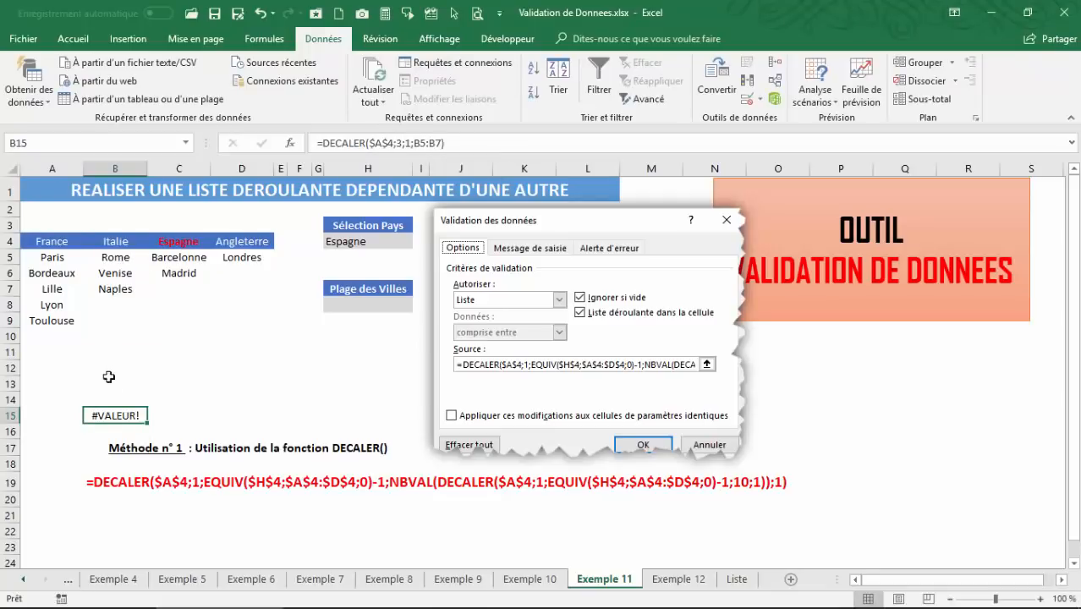
key(Delete)
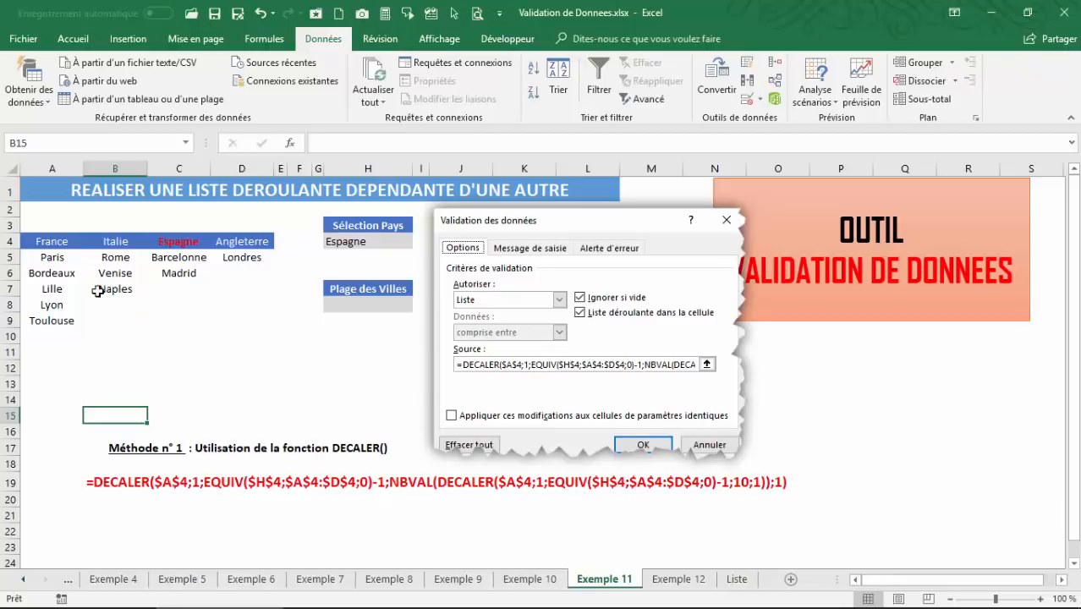
Return to the city cell H8 and check its dropdown list.
click(363, 305)
click(418, 303)
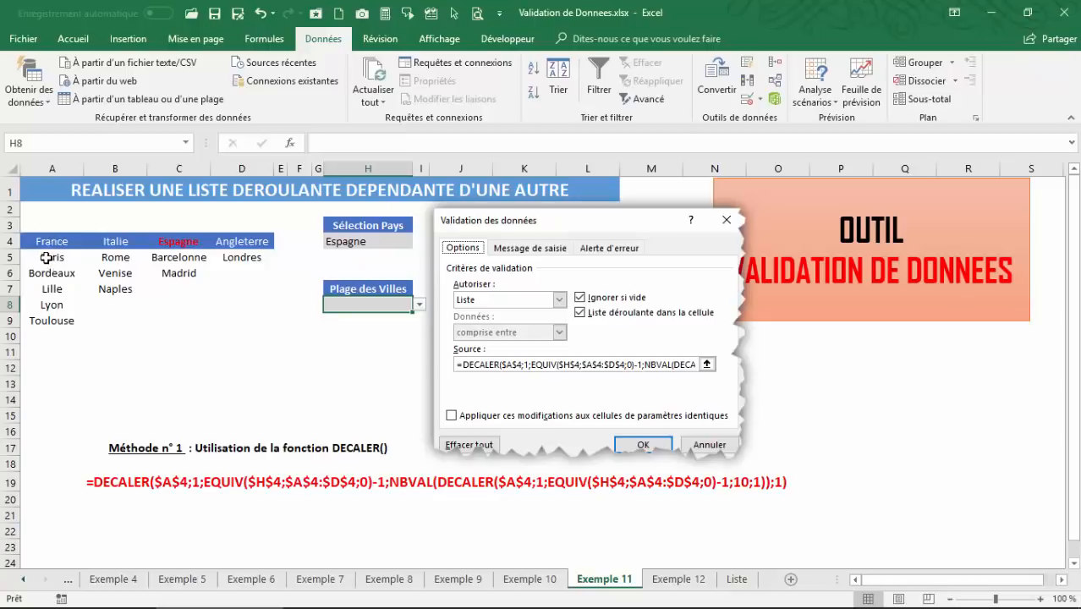
Enter the formula =EQUIV(A4;A4:D4;0) in cell B14 to find France's position in the header row with an exact match.
click(108, 397)
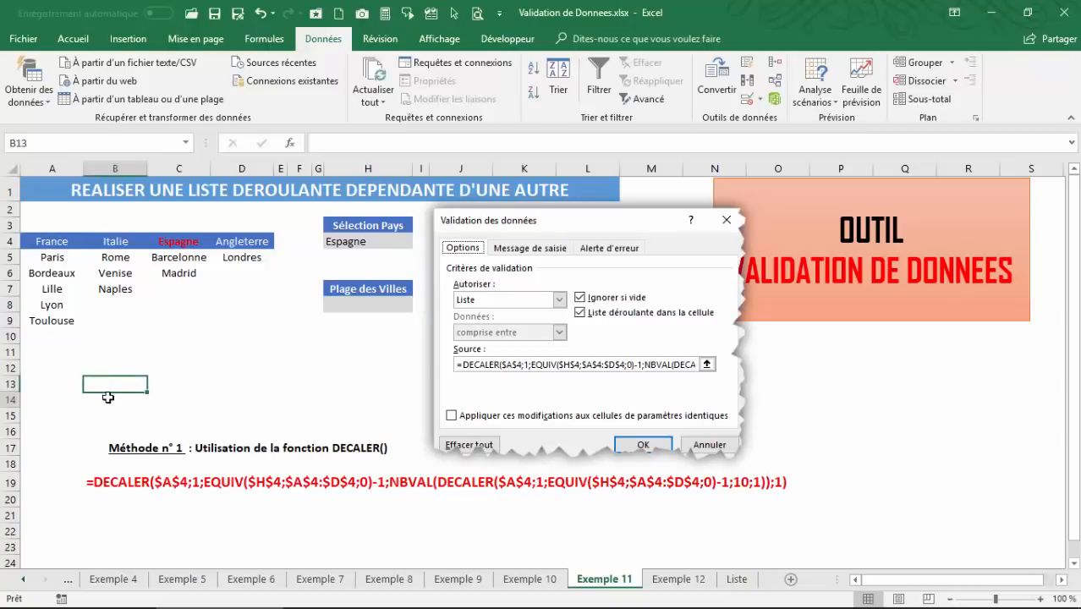
text(=e)
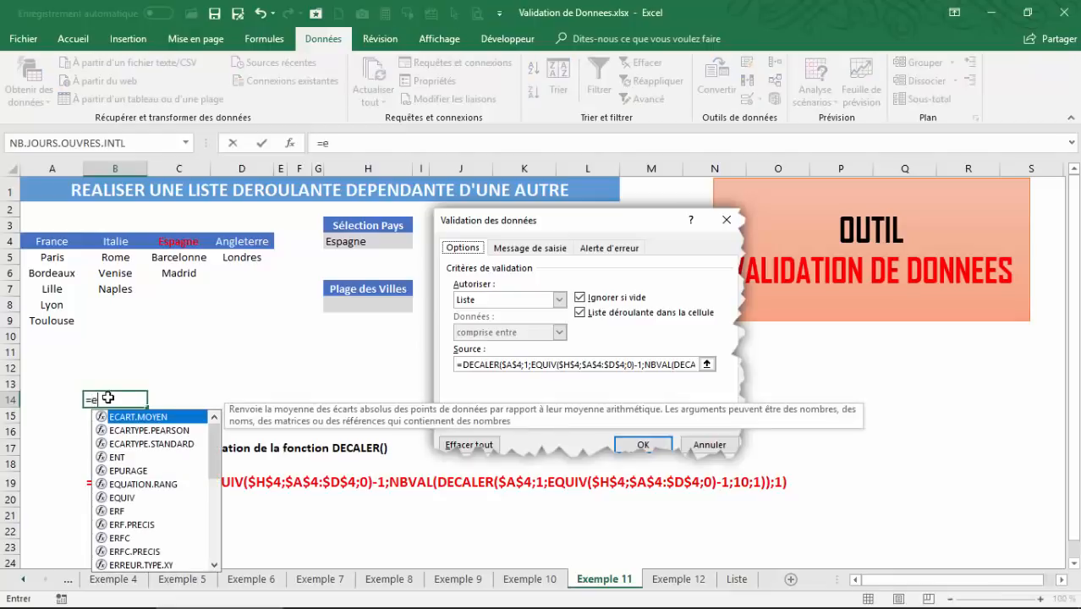
text(quiv)
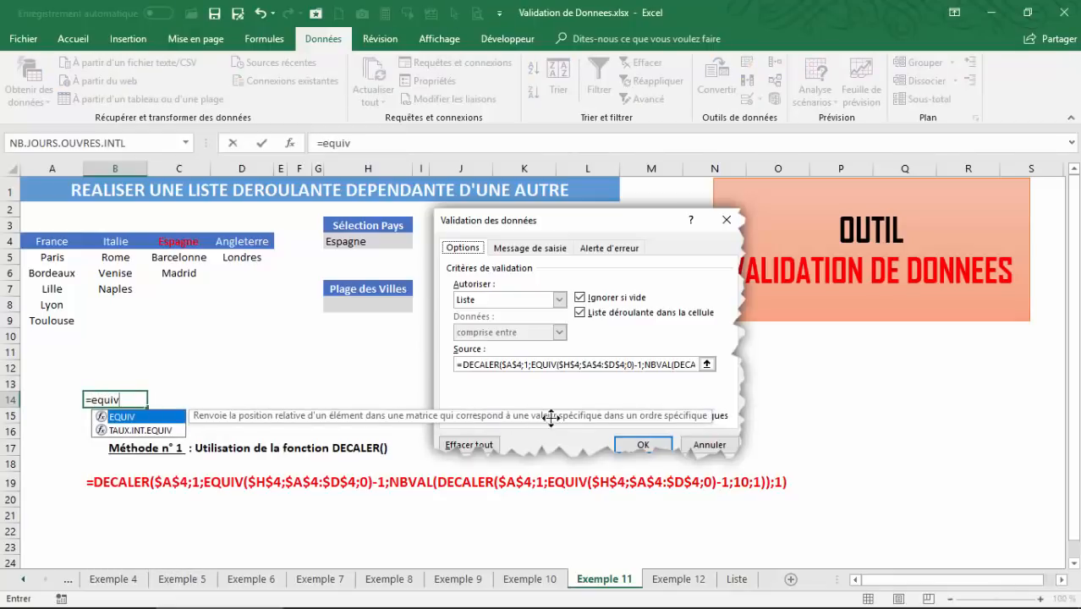
text(()
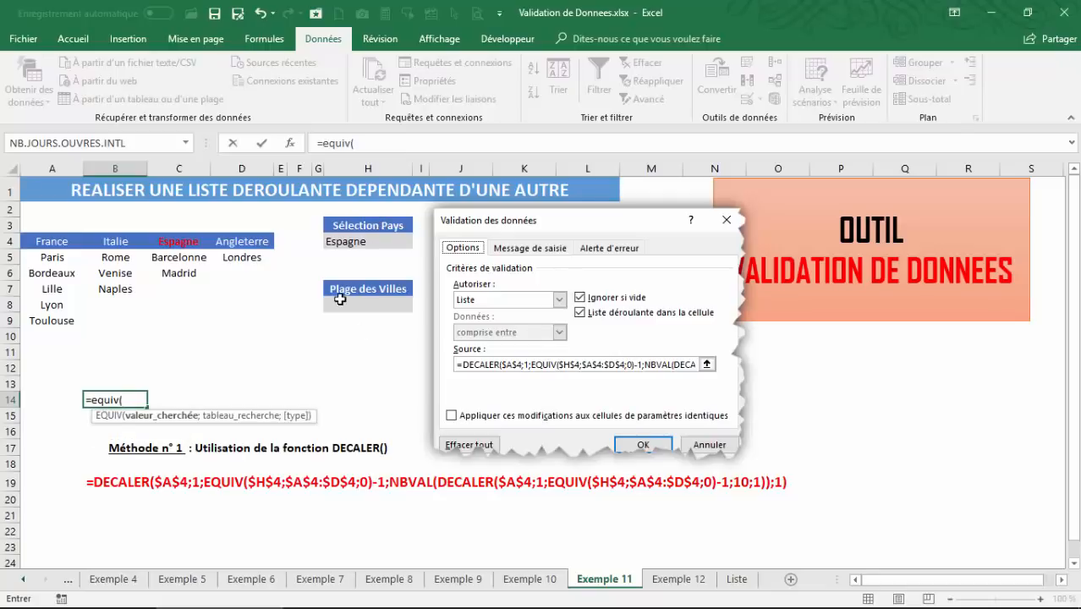
click(61, 241)
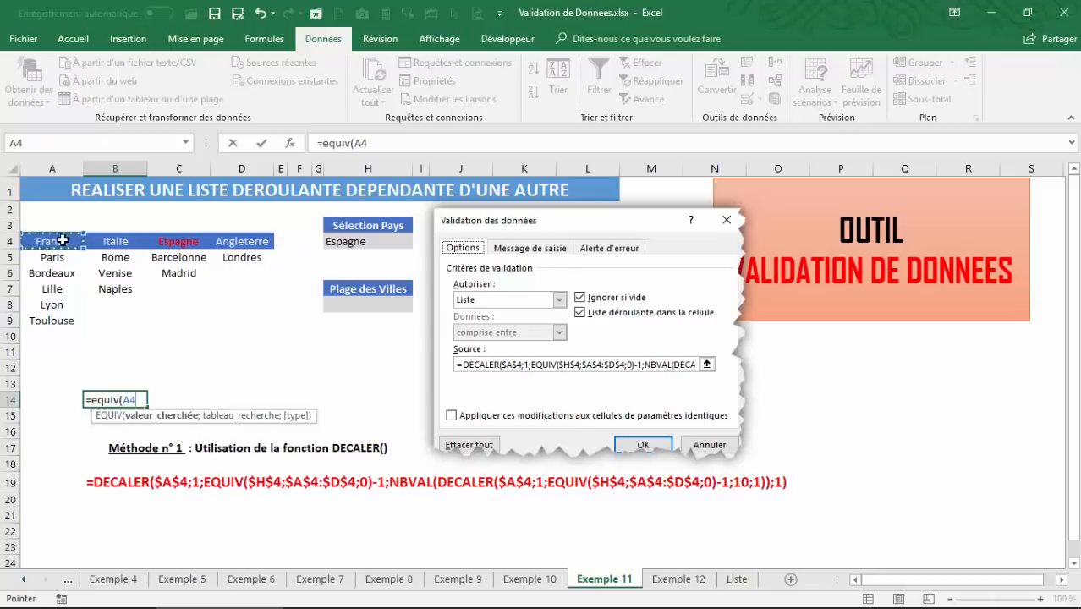
text(;)
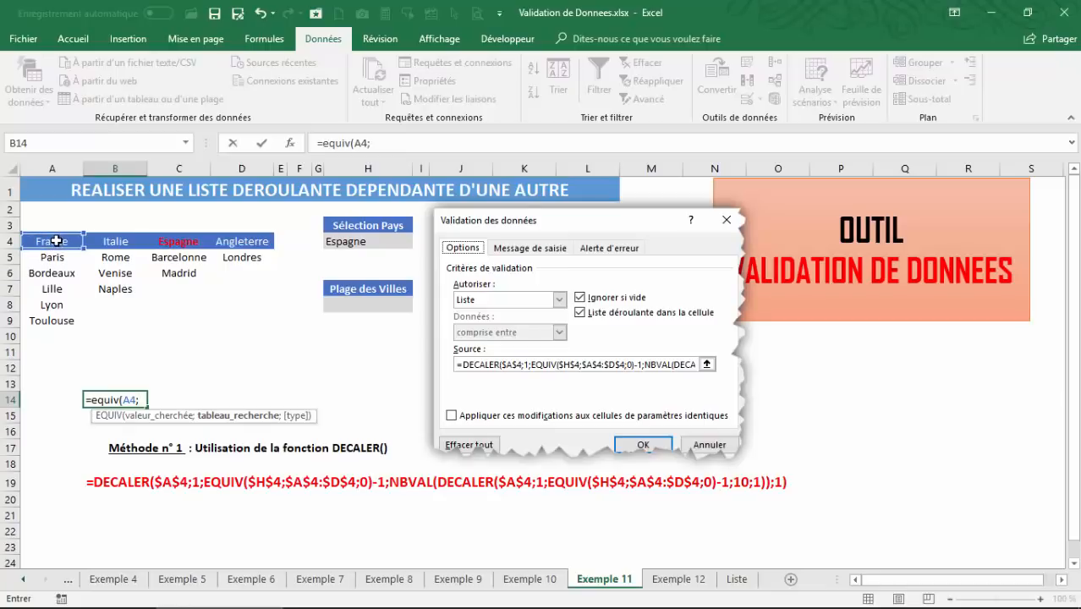
drag(56, 241, 236, 247)
text(;)
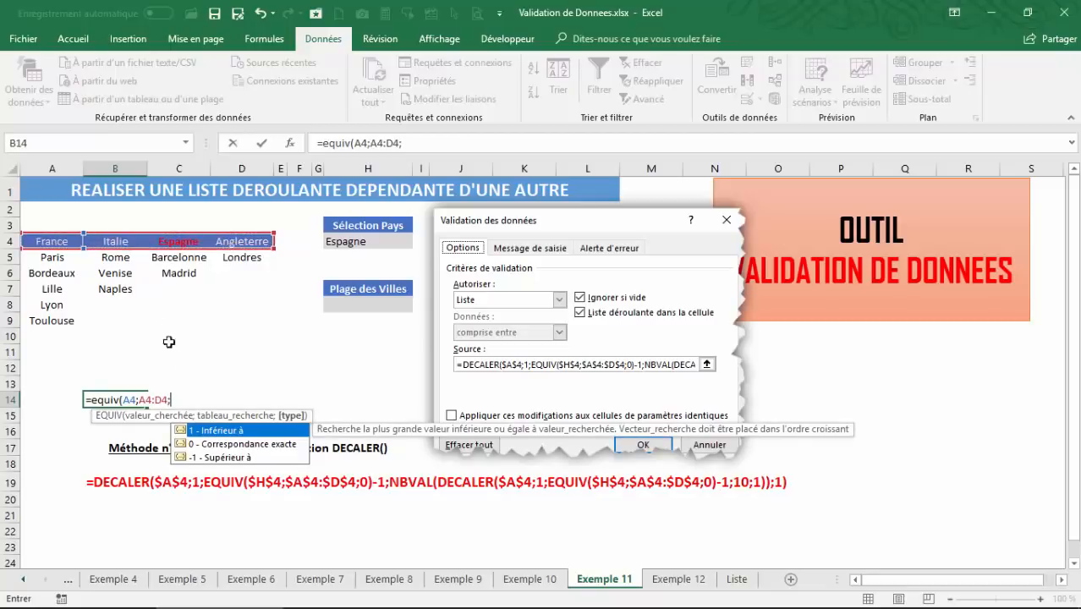
double_click(237, 444)
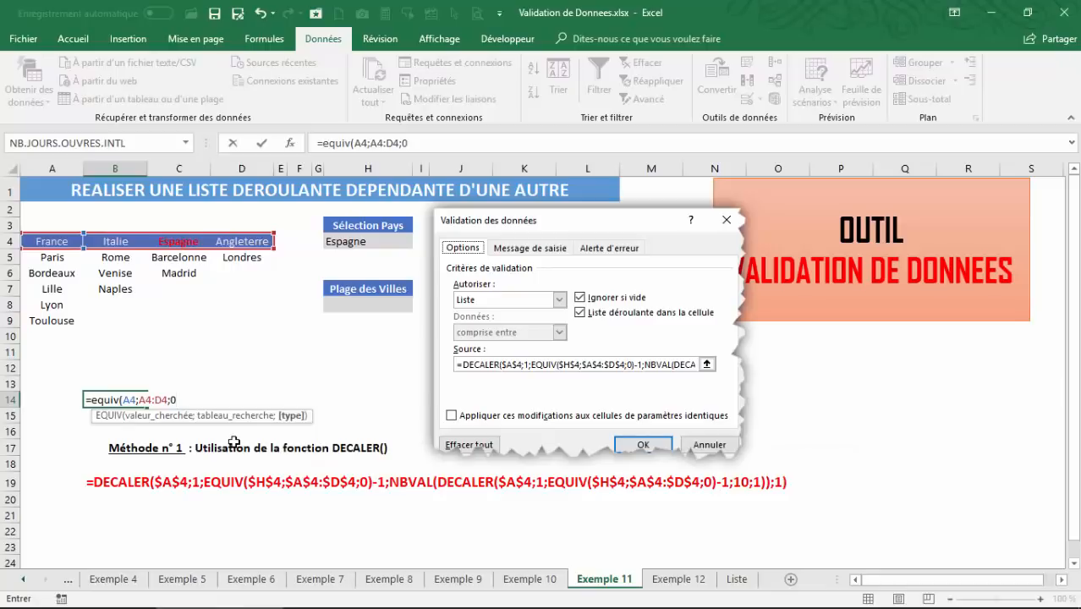
text())
key(Return)
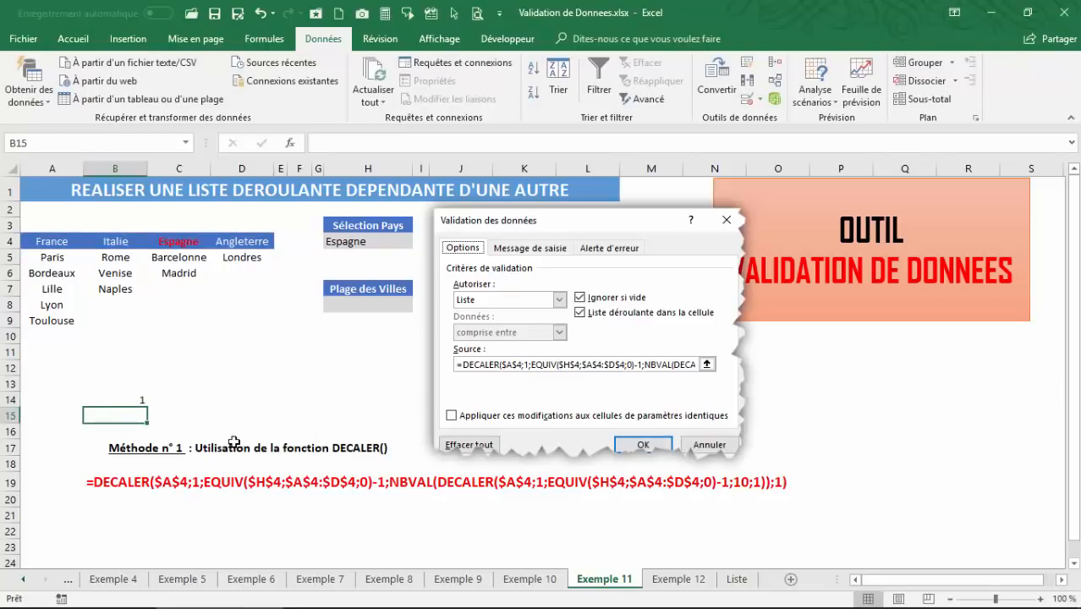
Clear the EQUIV test formula from cell B14.
click(136, 403)
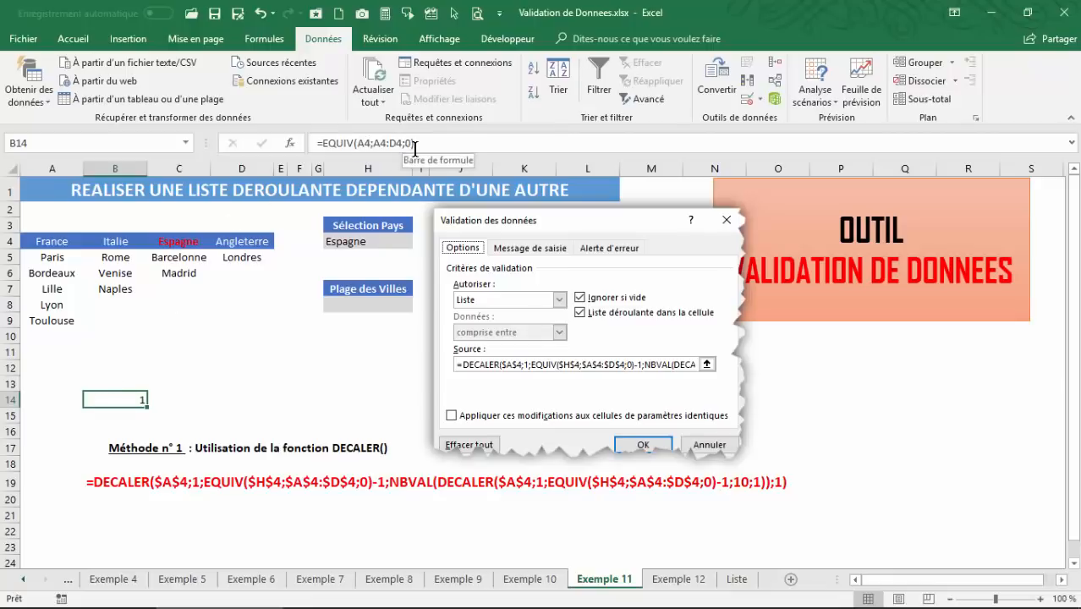
key(Delete)
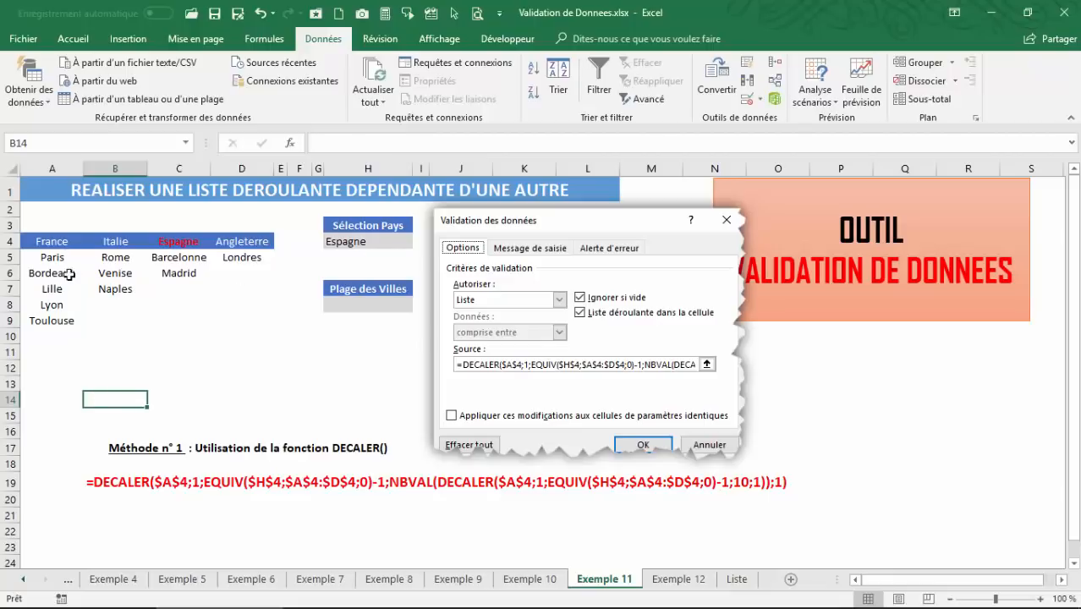
Examine how the DECALER formula in B19 relates to France's cities, the country cell H4 and the headers A4:D4.
drag(57, 257, 53, 323)
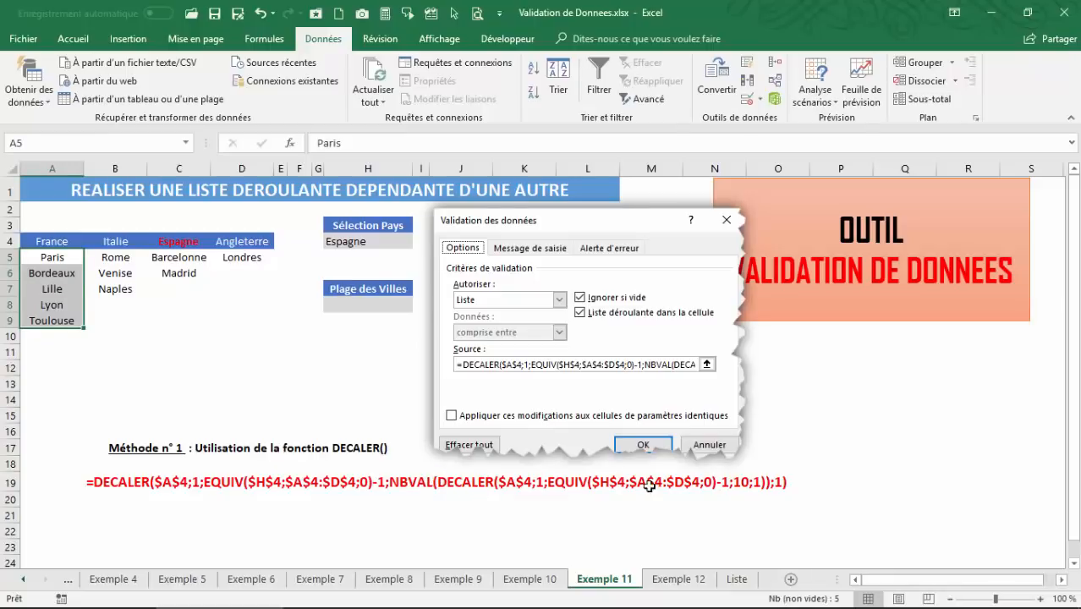
click(93, 480)
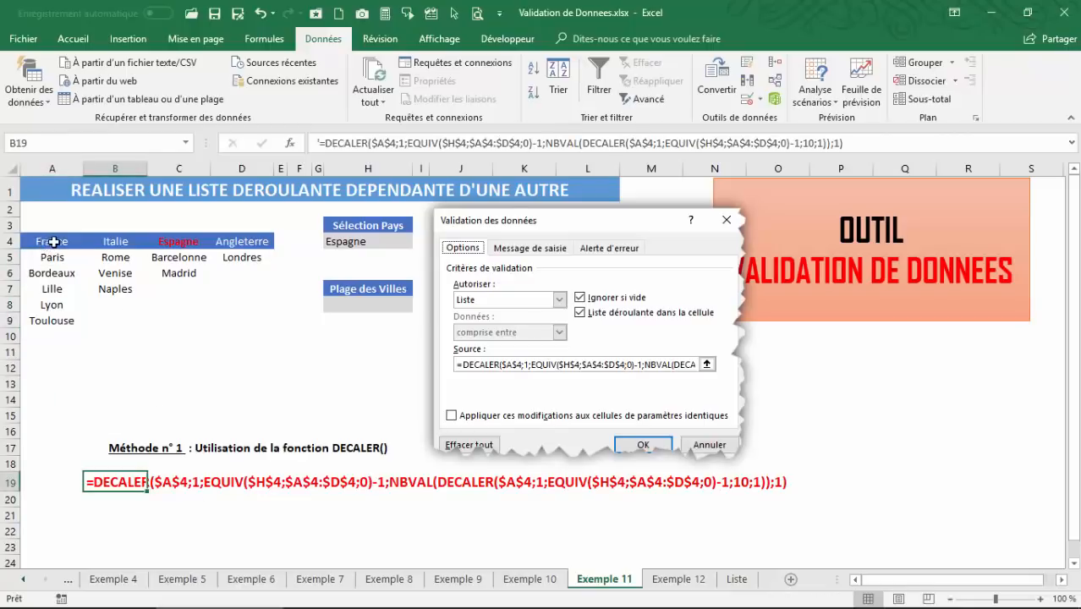
click(342, 241)
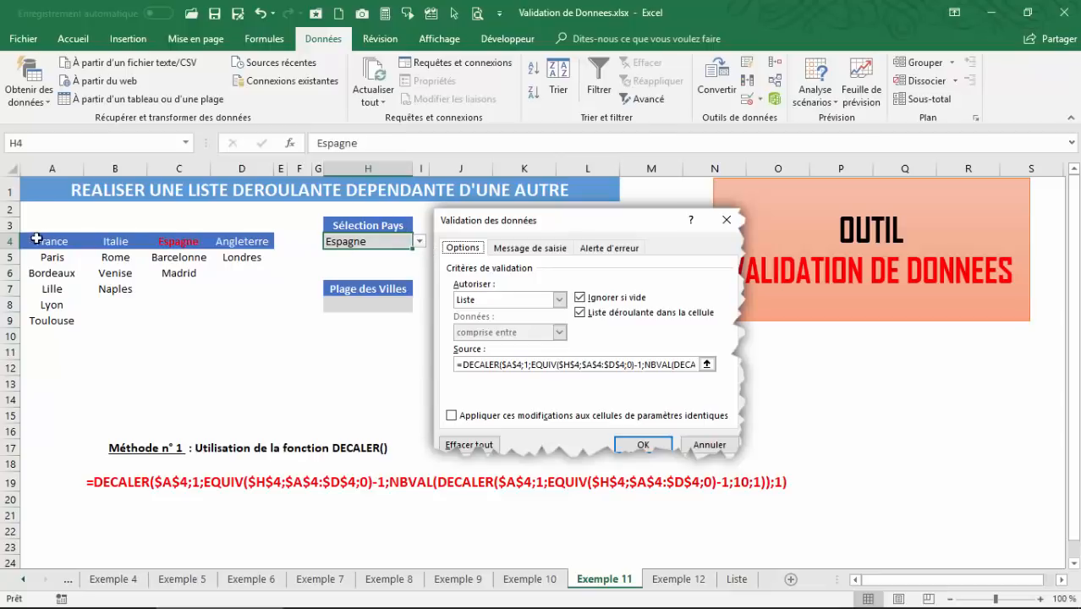
drag(36, 241, 241, 243)
click(113, 372)
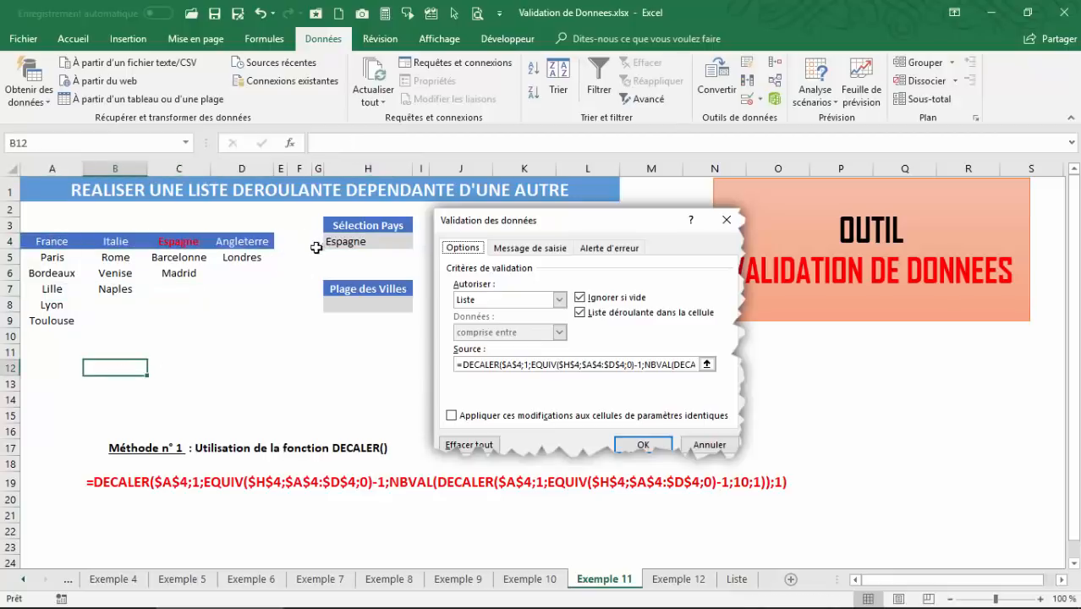
Compare the lengths of the city ranges under France, Italie, Espagne and Angleterre, and relate them to the formula in B19.
click(51, 246)
drag(51, 249, 74, 320)
drag(115, 243, 115, 289)
drag(178, 242, 179, 273)
drag(241, 247, 242, 258)
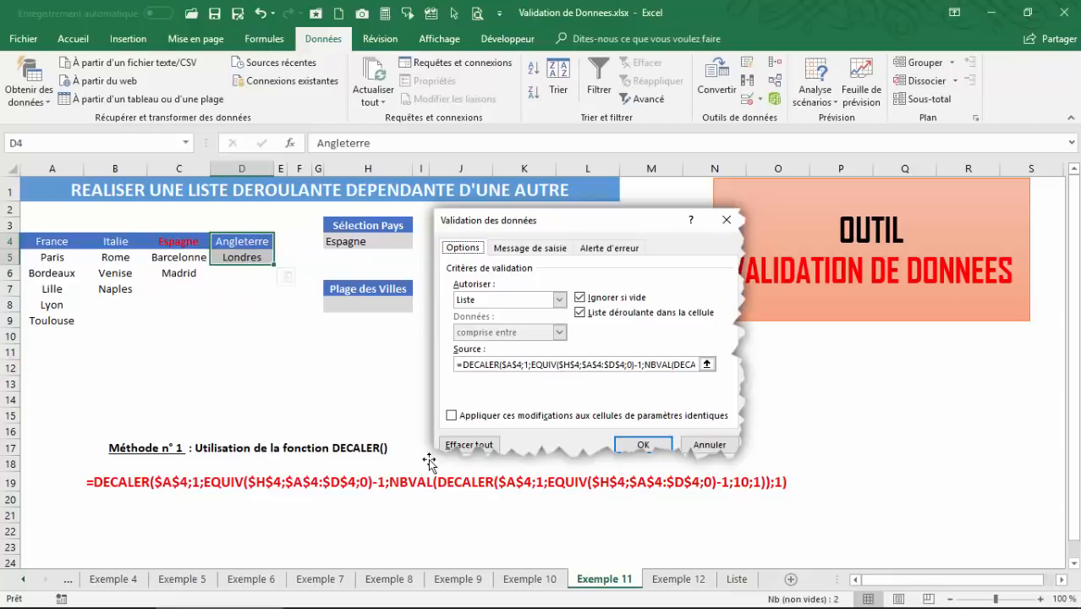
drag(115, 257, 123, 288)
click(116, 241)
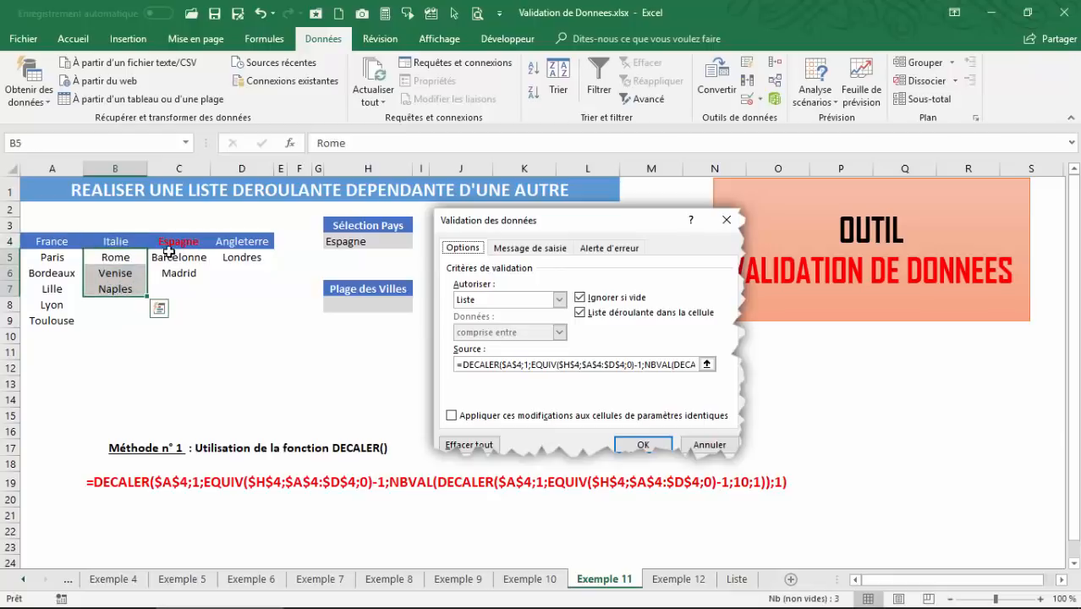
drag(169, 253, 161, 279)
drag(47, 259, 47, 323)
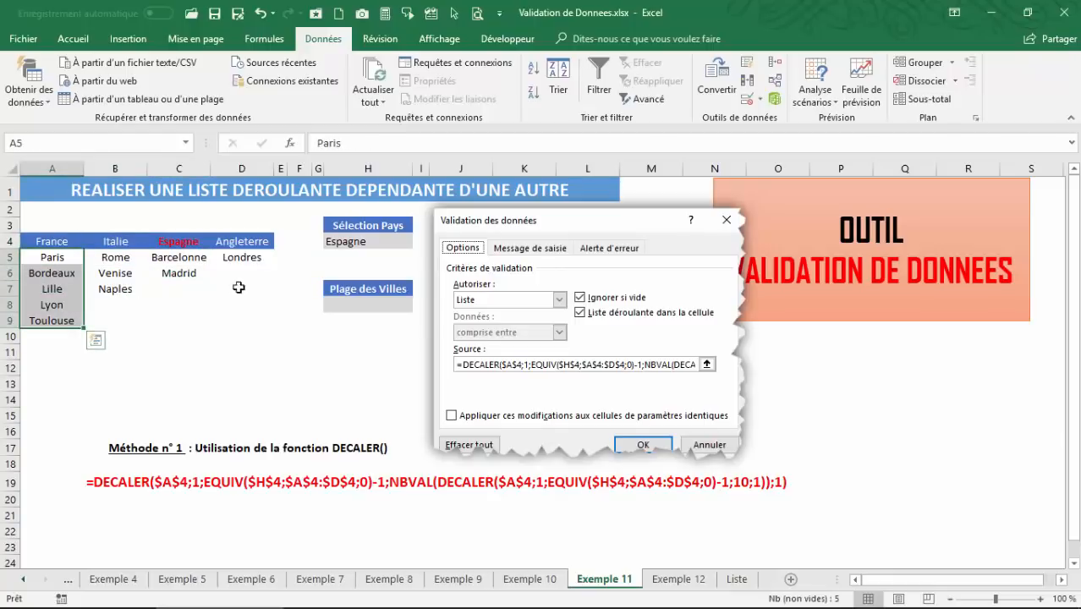
click(243, 256)
click(179, 272)
click(118, 289)
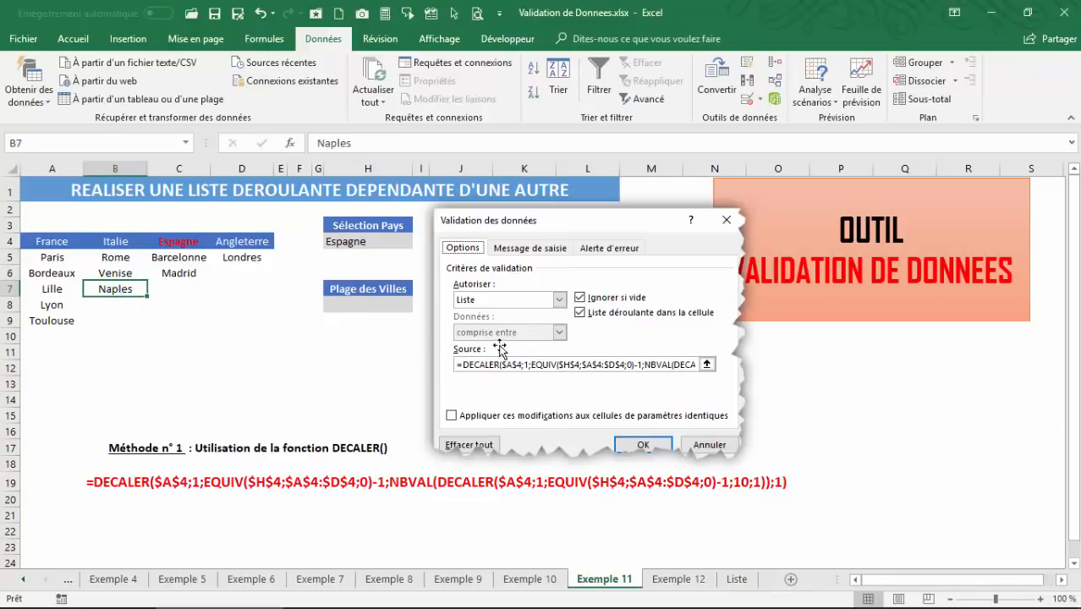
click(98, 481)
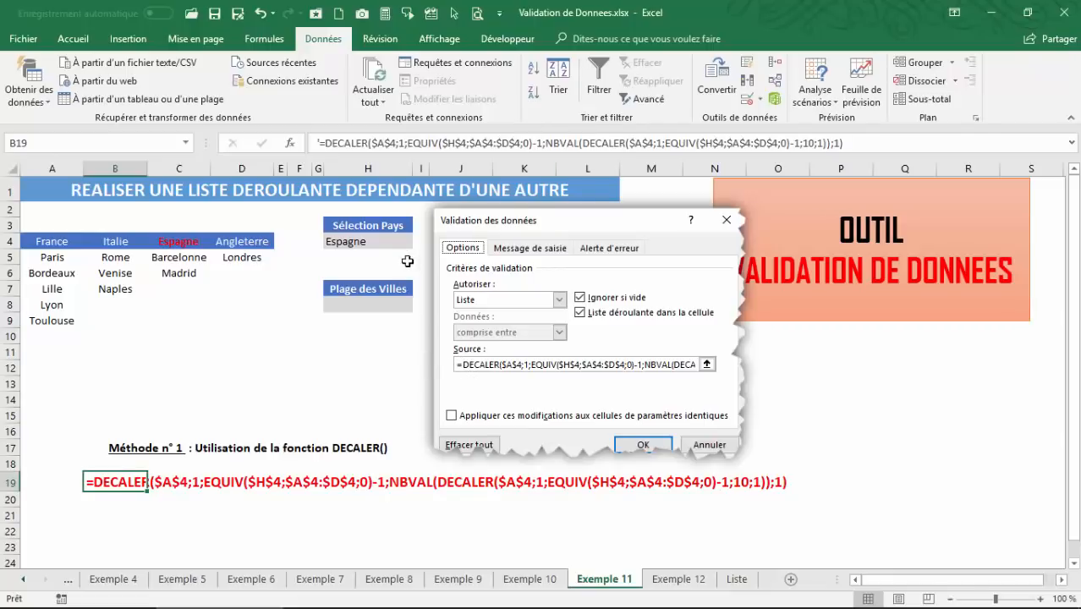
Consult the data validation of city cell H8 and choose Barcelonne from its dropdown list.
click(371, 304)
click(749, 100)
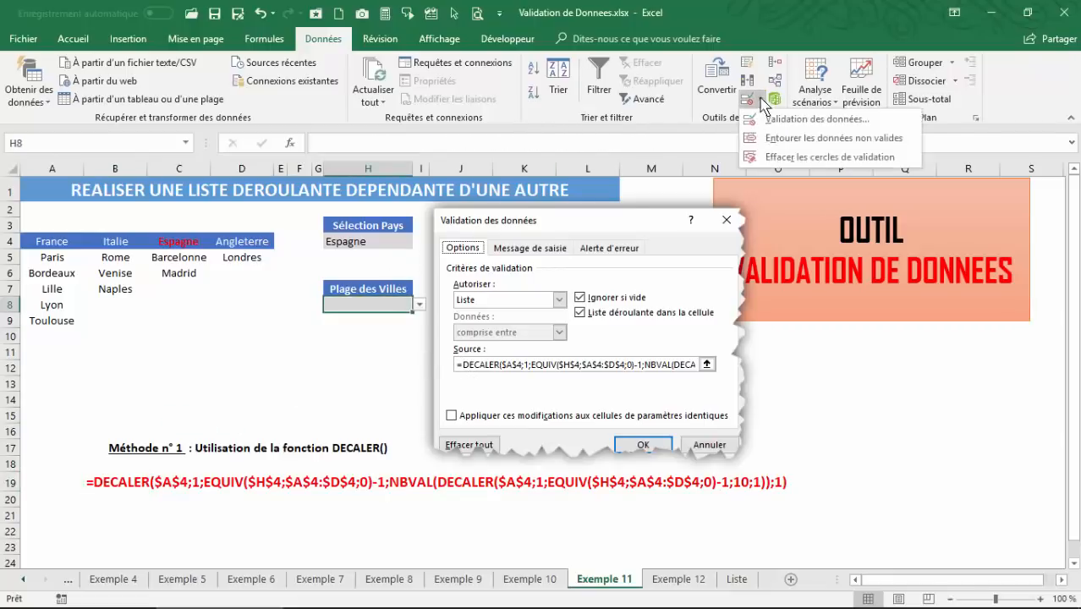
click(775, 120)
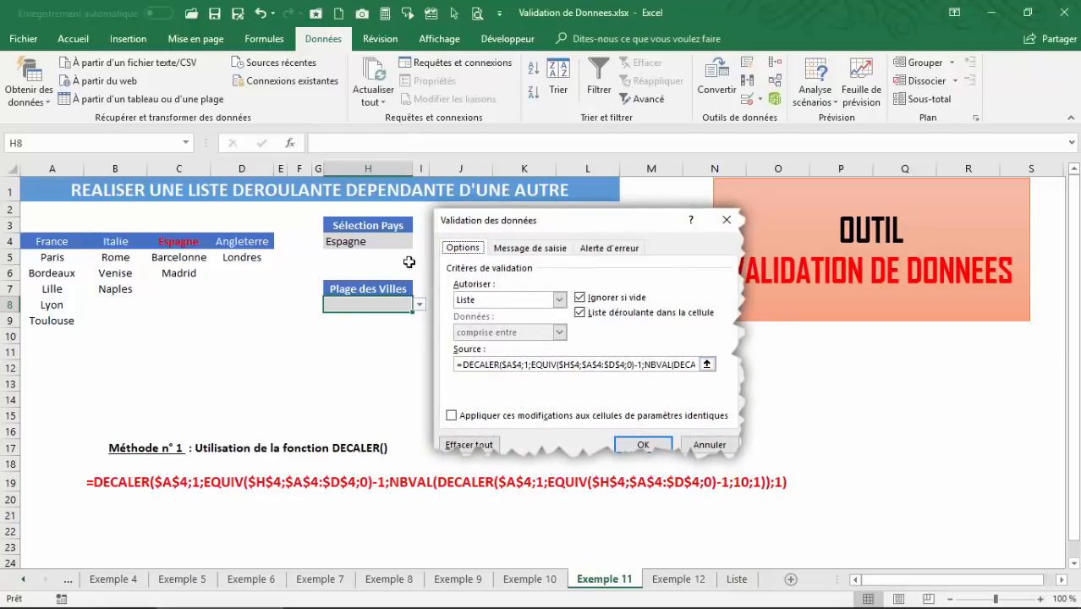
click(418, 305)
click(353, 316)
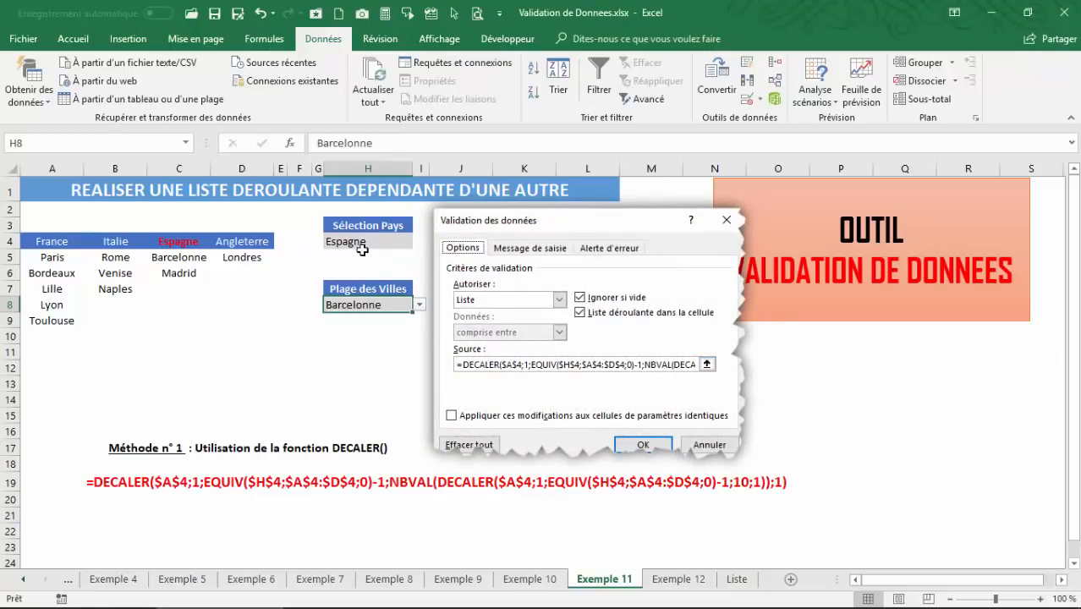
Change the country in H4 to Italie and check the cities offered in H8's dropdown list.
click(361, 245)
click(419, 241)
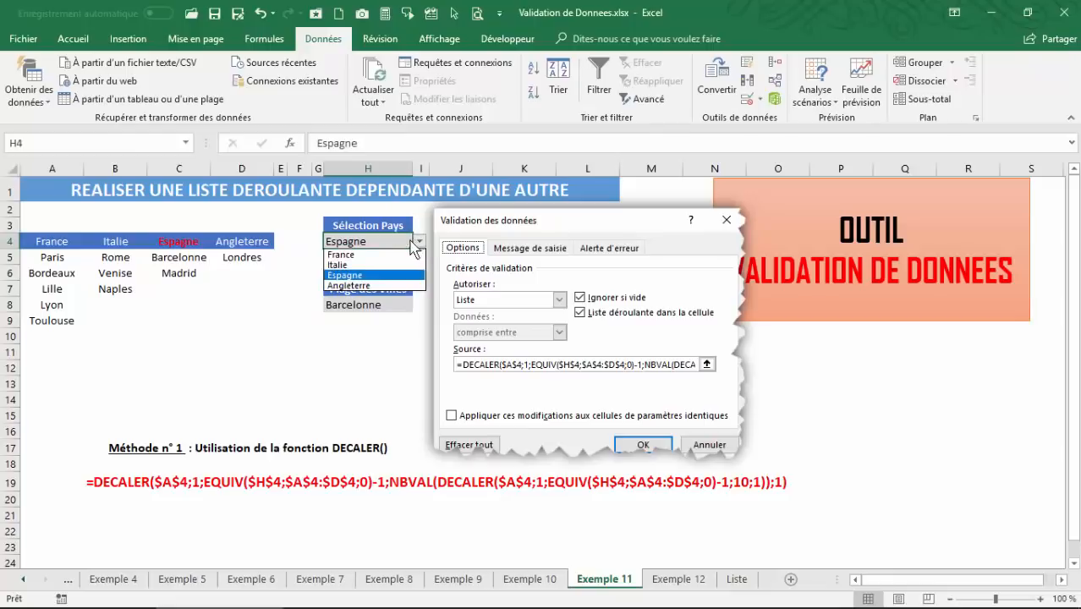
click(352, 265)
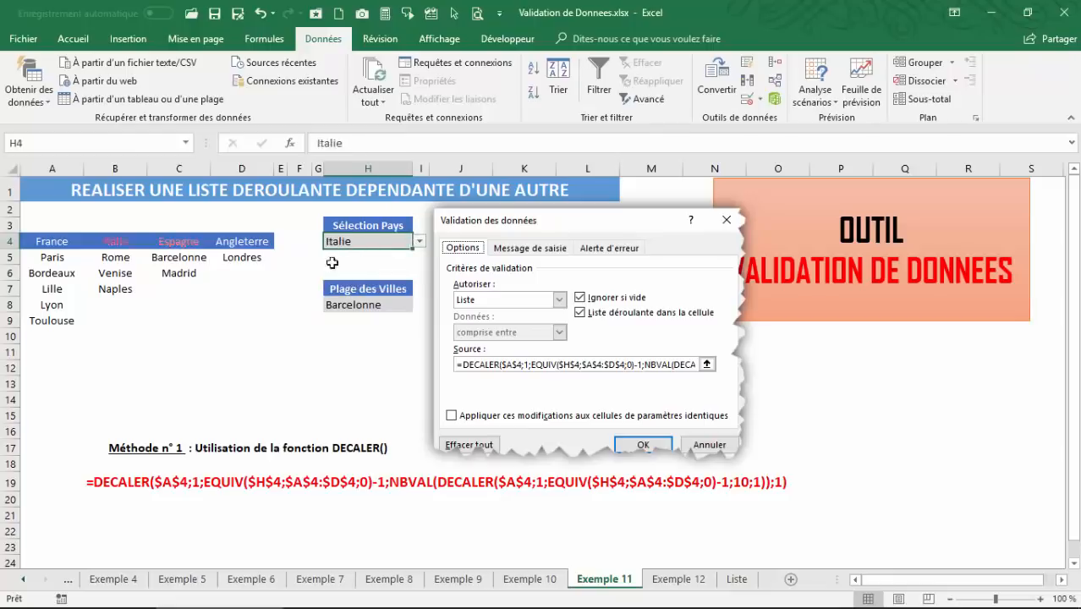
click(376, 306)
click(418, 305)
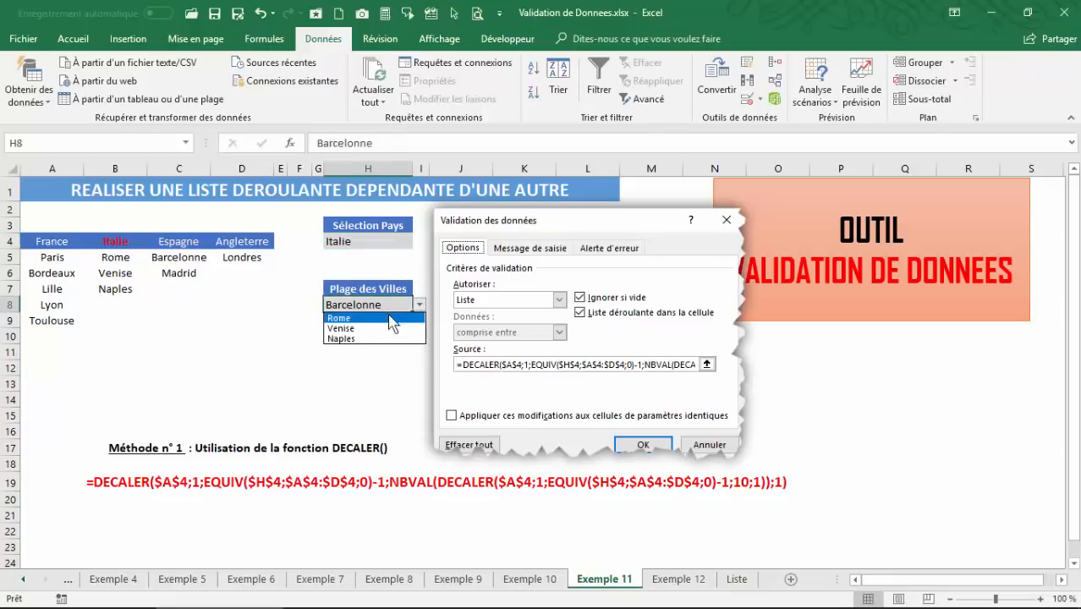
Add Turin in B8 below Naples and select it from the city dropdown list in H8.
click(115, 305)
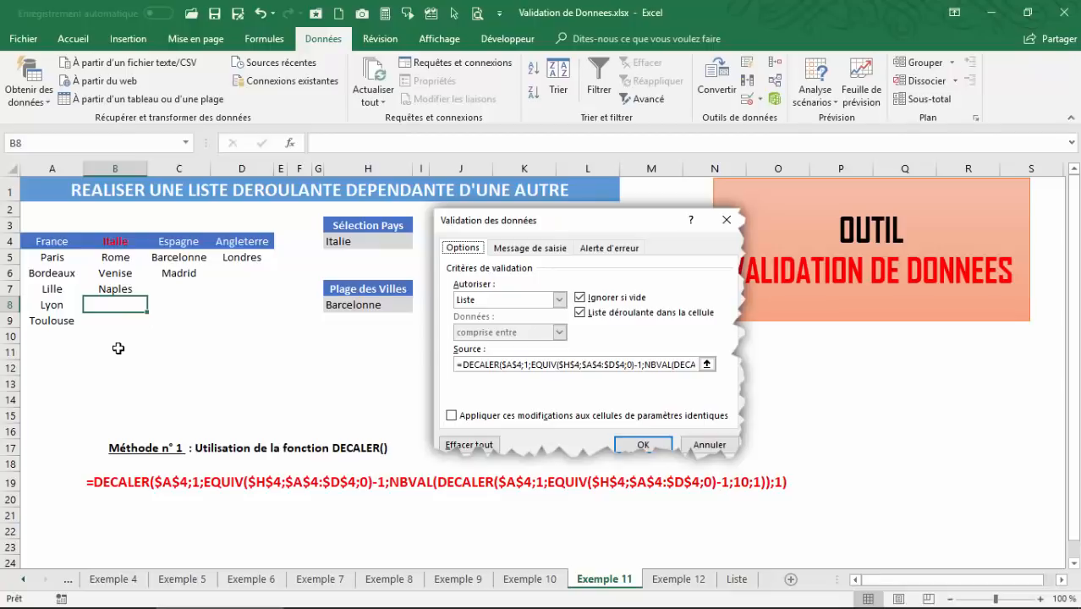
text(Turin)
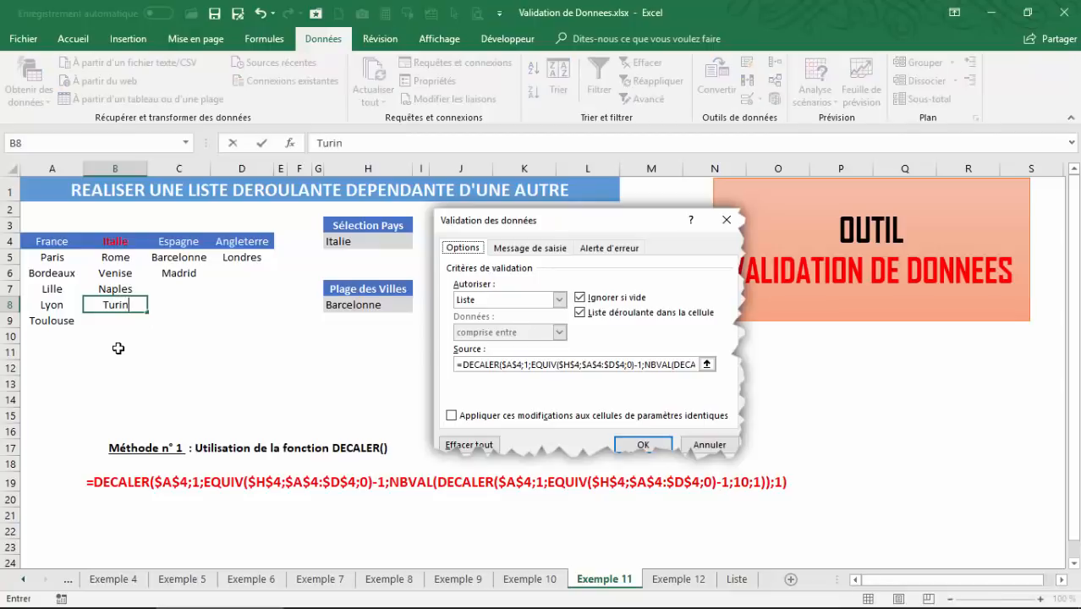
key(Return)
click(360, 305)
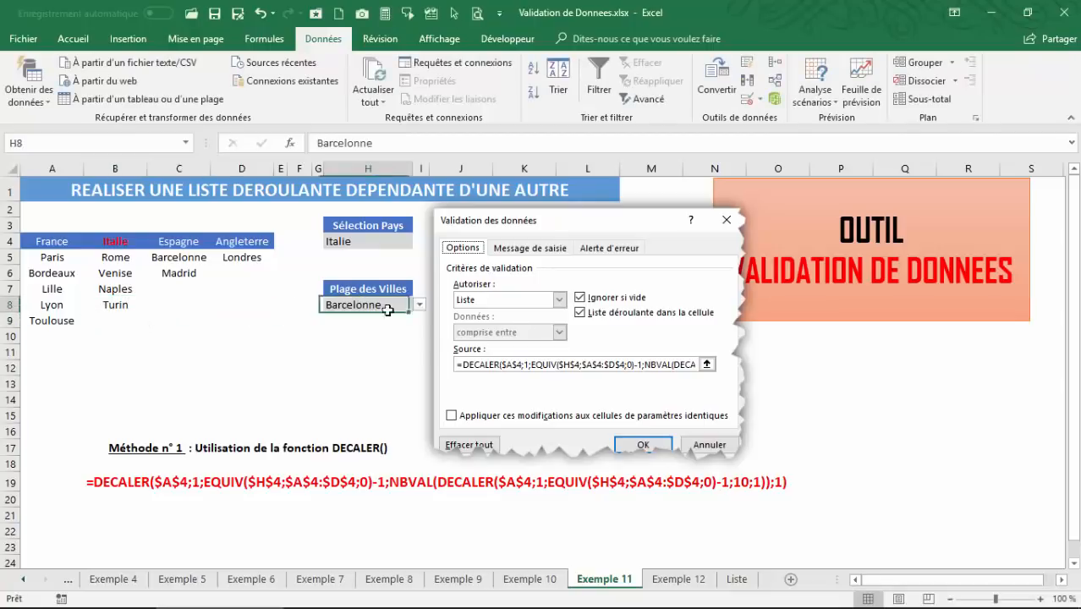
click(418, 305)
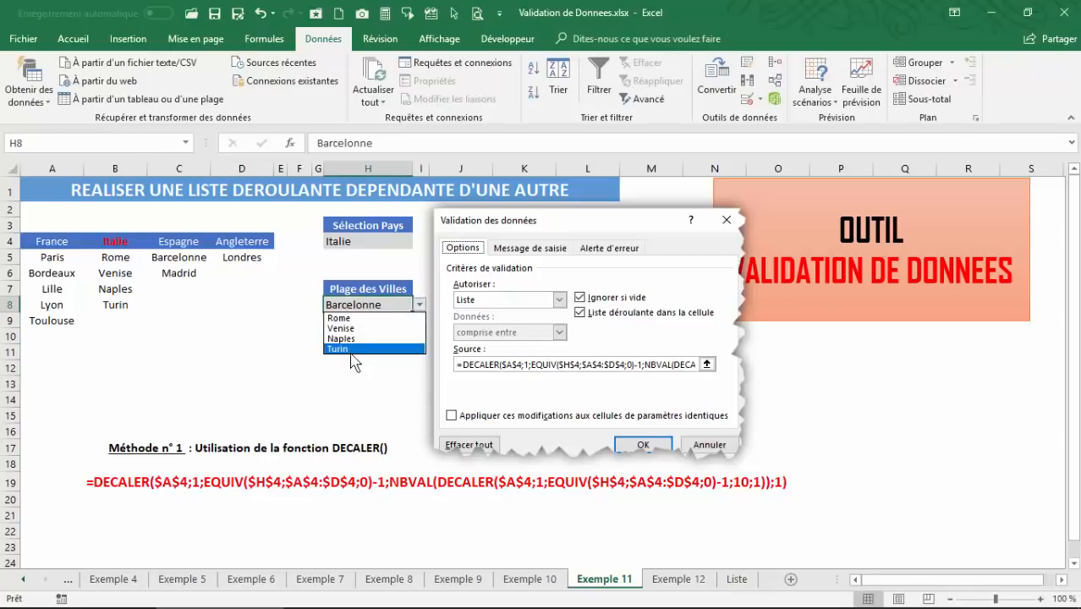
click(351, 349)
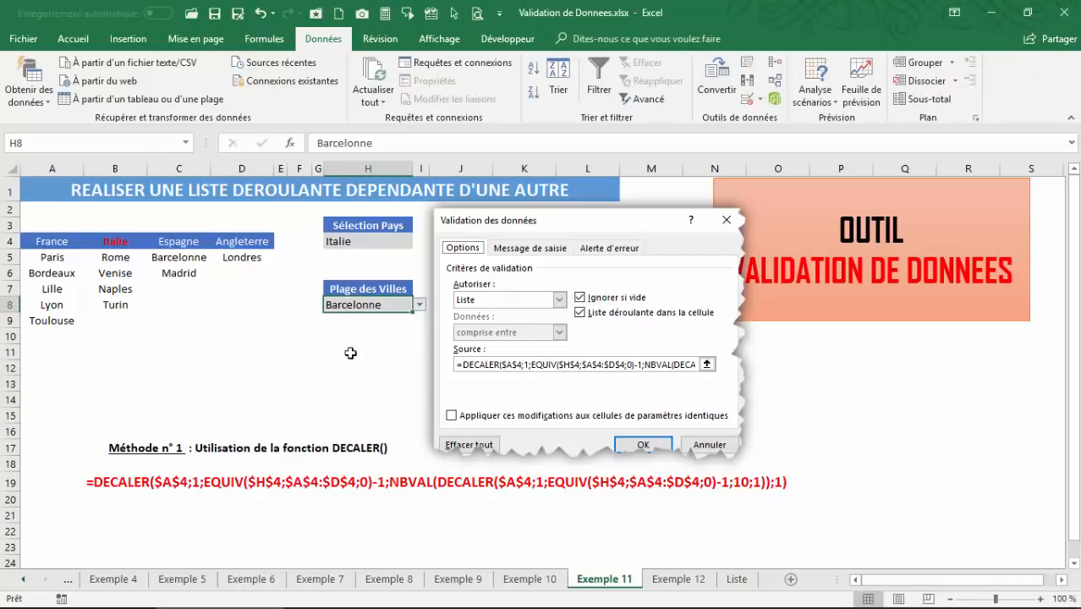
Review the Italian city range B5:B8 along with the country cell H4 and the city cell H8.
click(109, 261)
drag(107, 276, 110, 306)
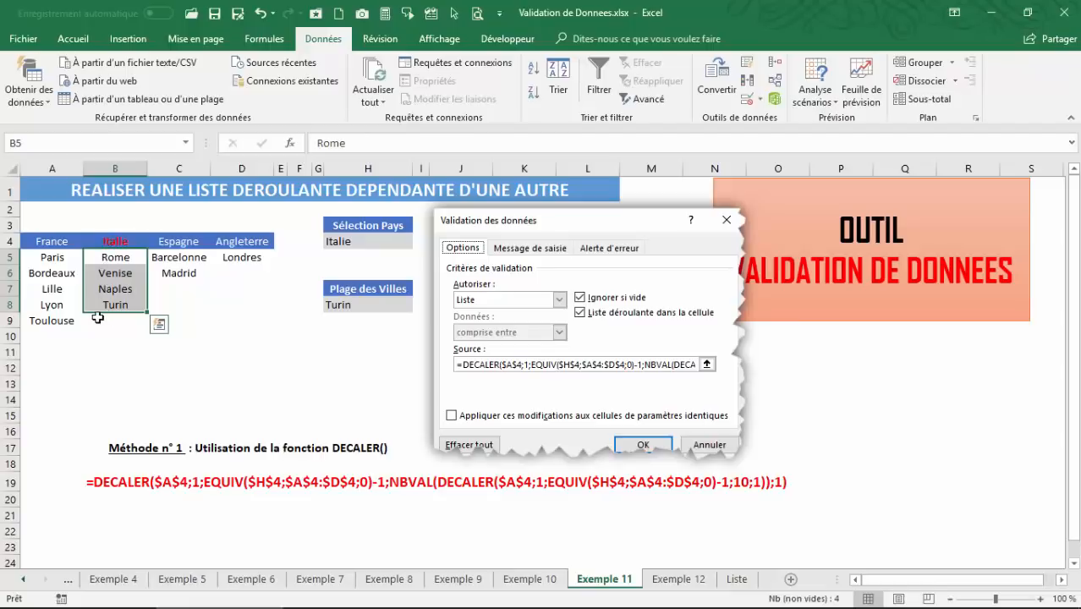
click(369, 241)
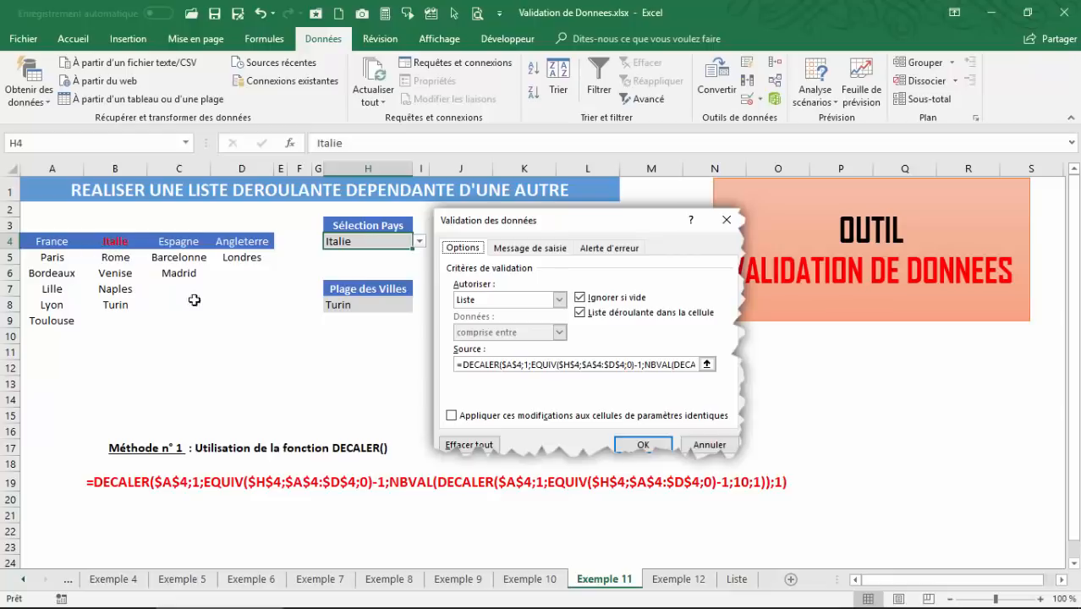
click(353, 305)
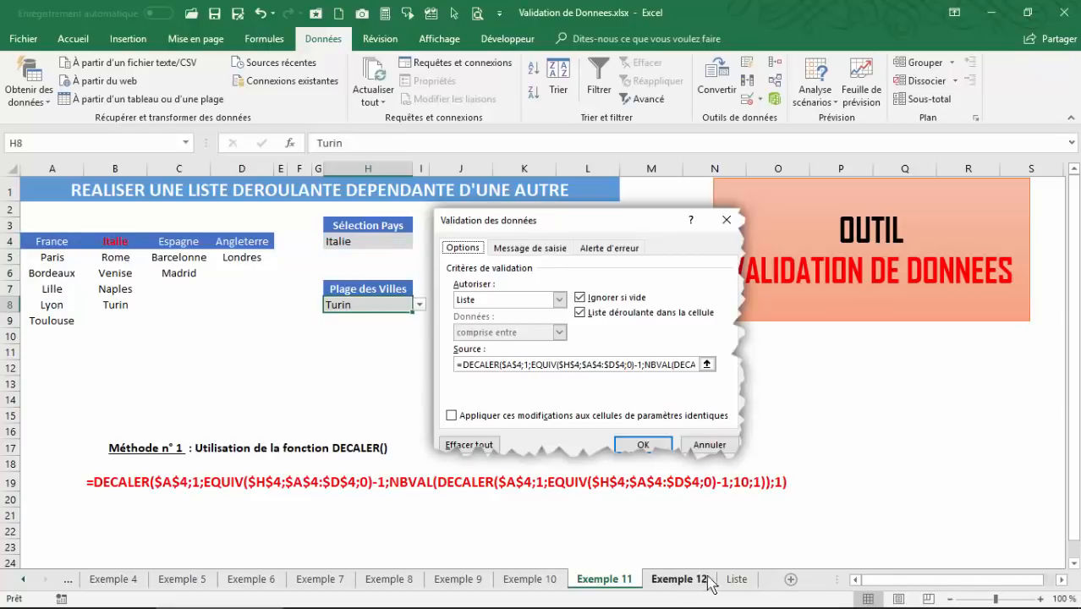
On the Exemple 12 sheet, set the country in H4 to Italie and check the city dropdown list in H8.
click(681, 578)
click(248, 394)
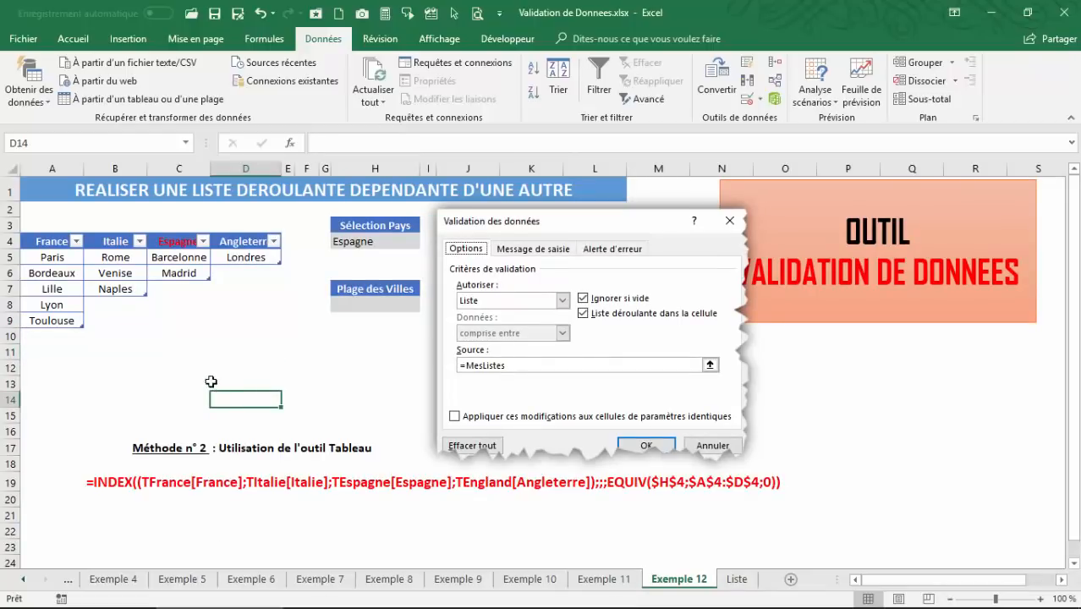
click(195, 351)
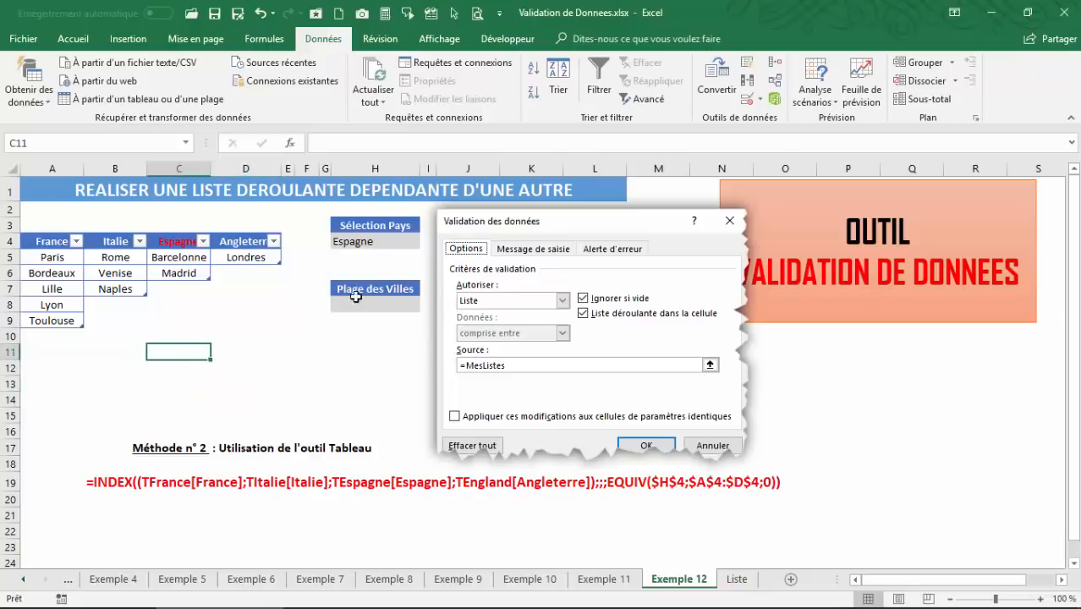
click(371, 242)
click(427, 244)
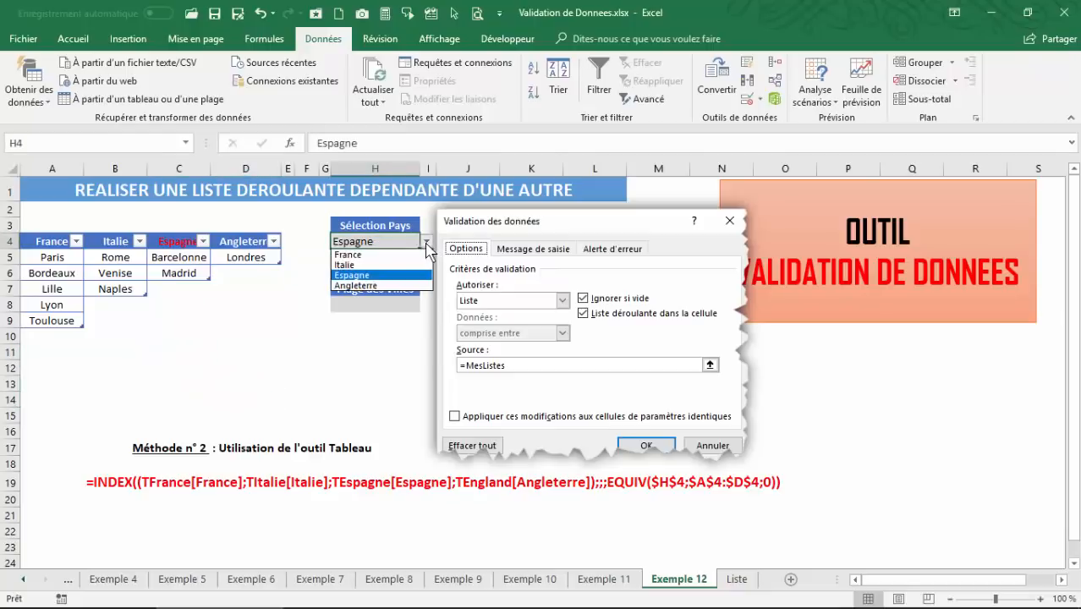
click(355, 265)
click(406, 305)
click(427, 305)
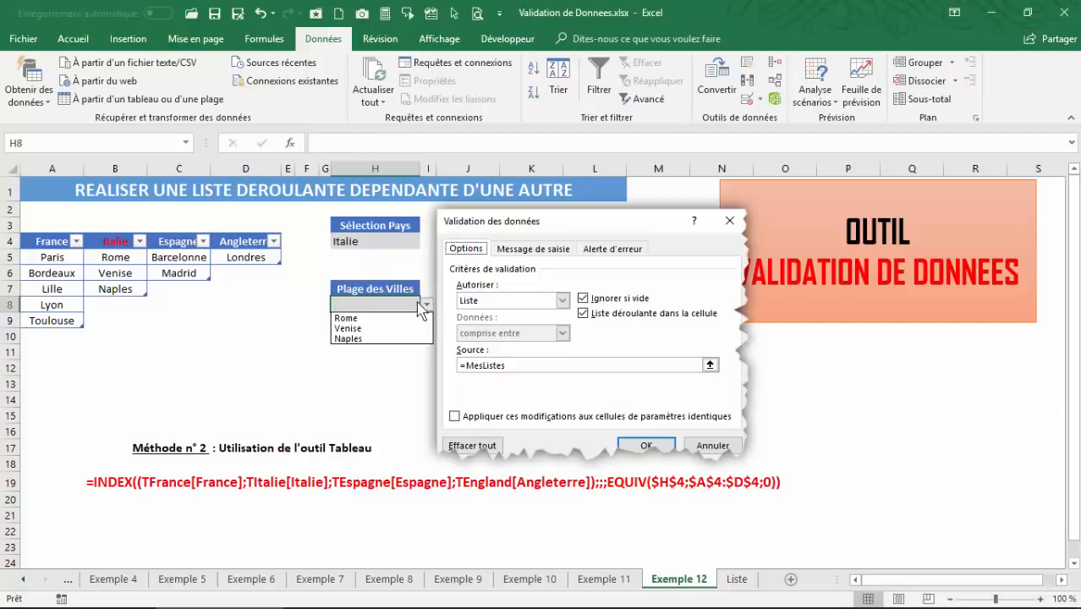
Add Turin in B8 to extend the Italie table, and check the city dropdown list in H8.
click(112, 301)
click(112, 301)
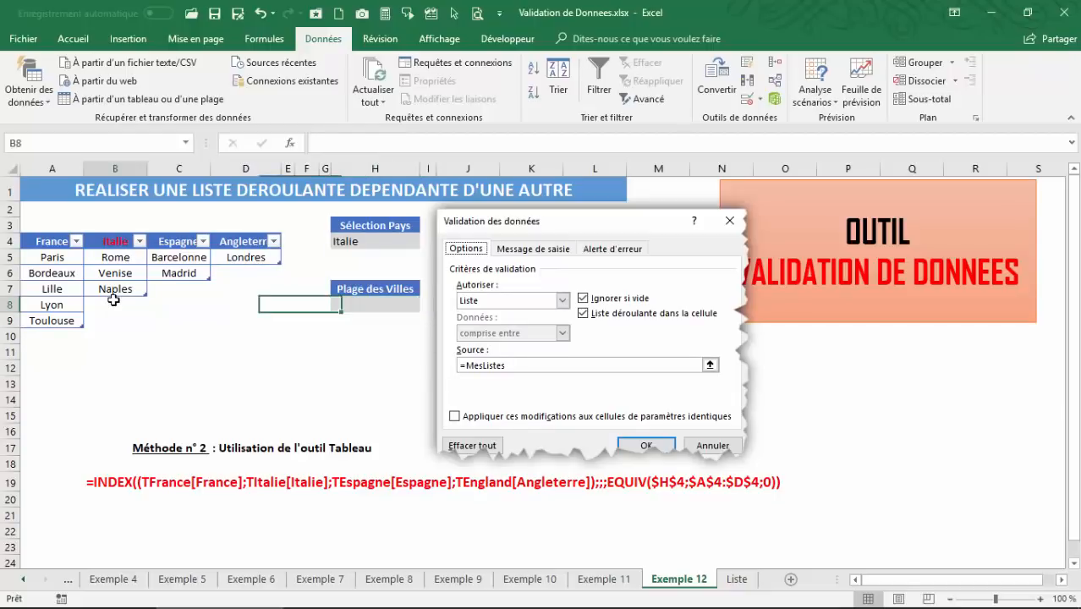
text(Turin)
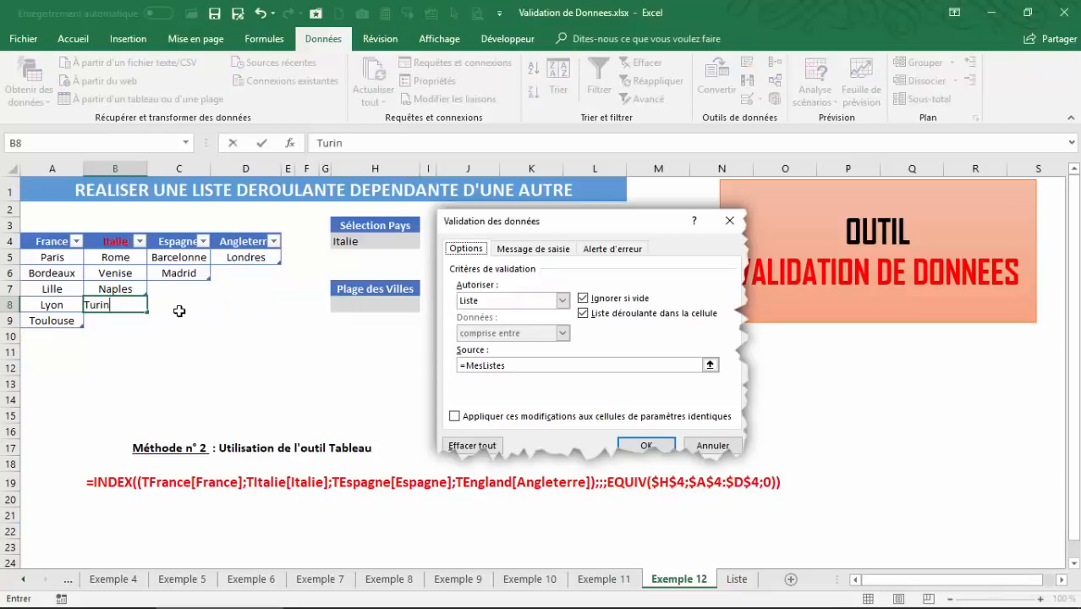
key(Return)
click(375, 302)
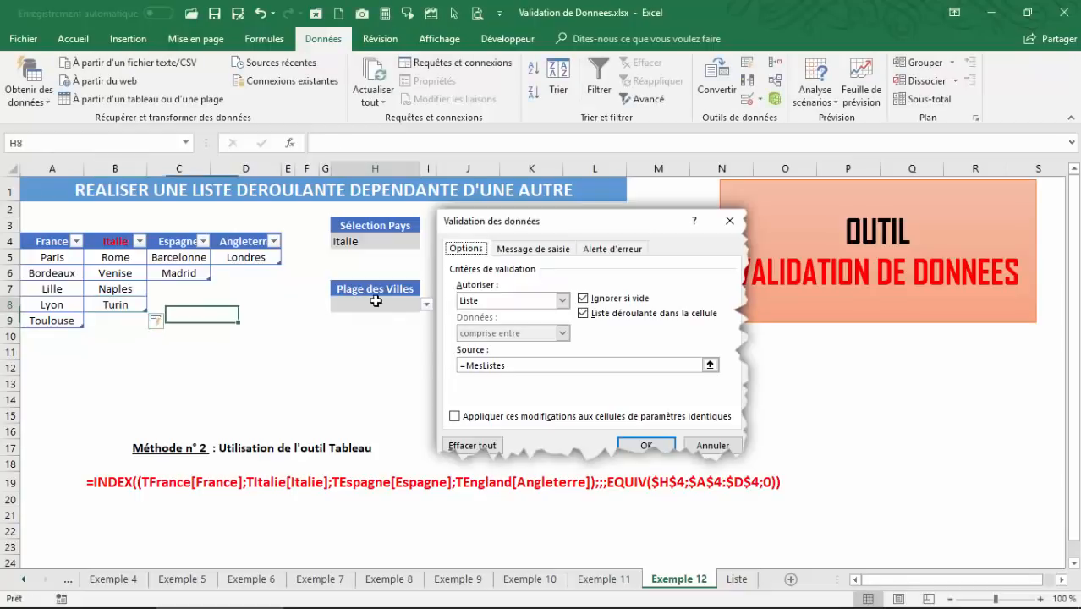
click(426, 303)
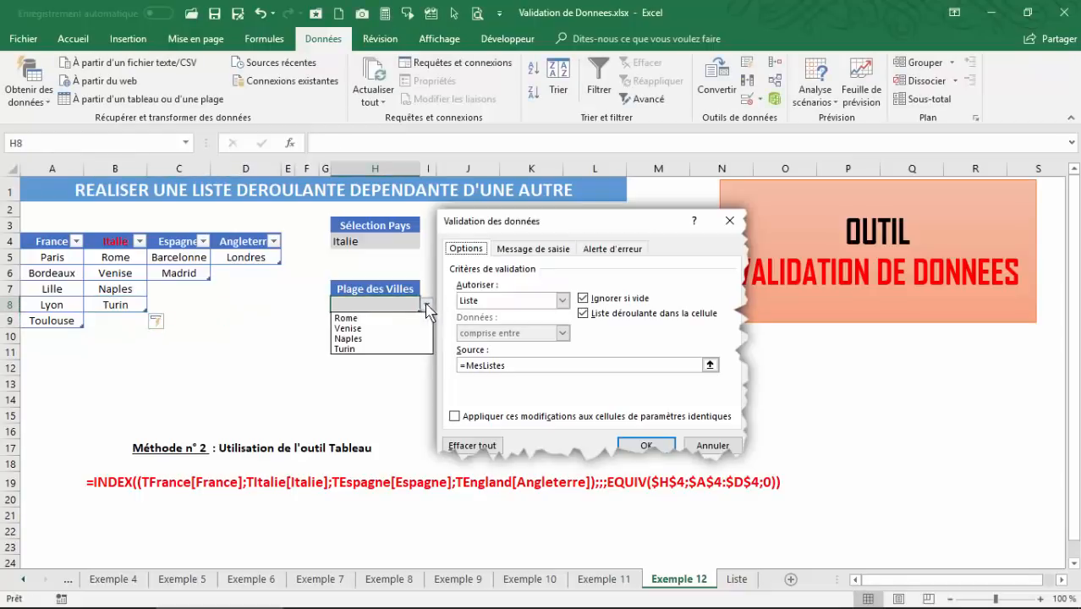
click(155, 354)
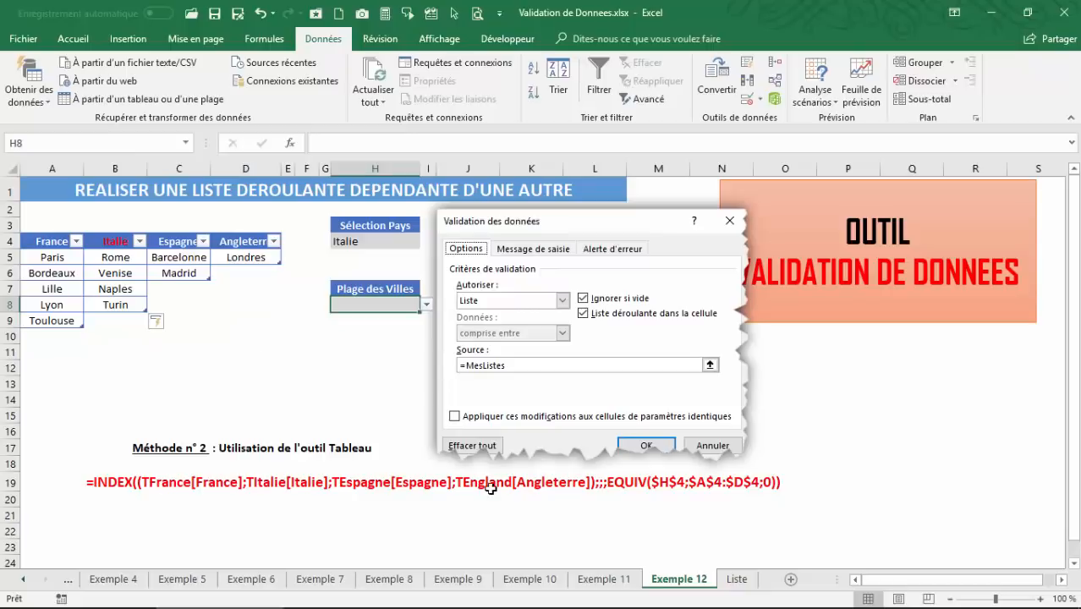
Enter =INDEX(A4:D4;1;1) in B15 and compare its result with the header in A4.
click(118, 410)
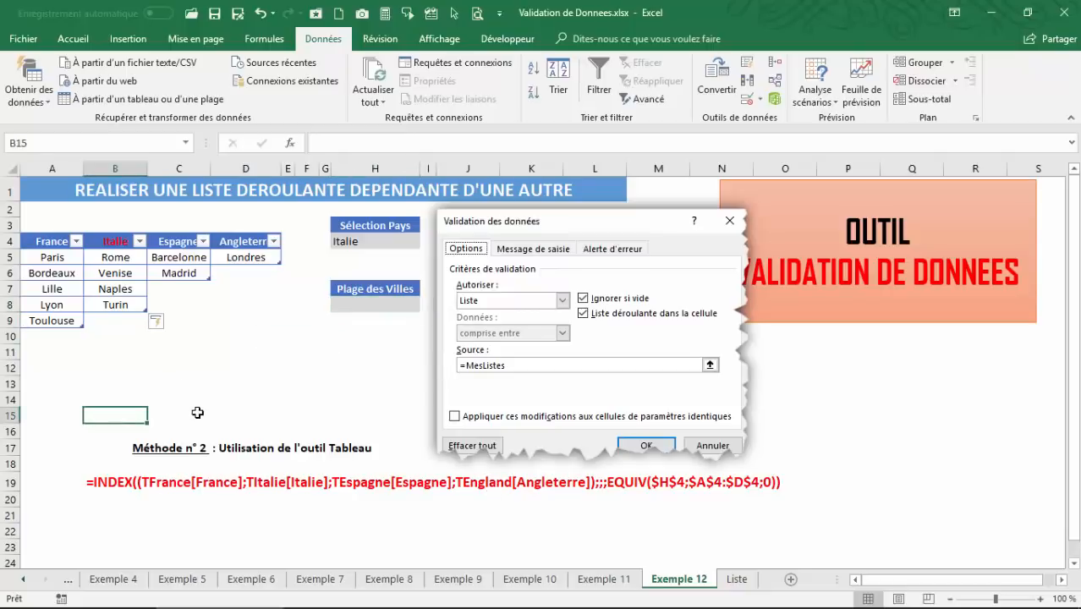
text(=in)
text(de)
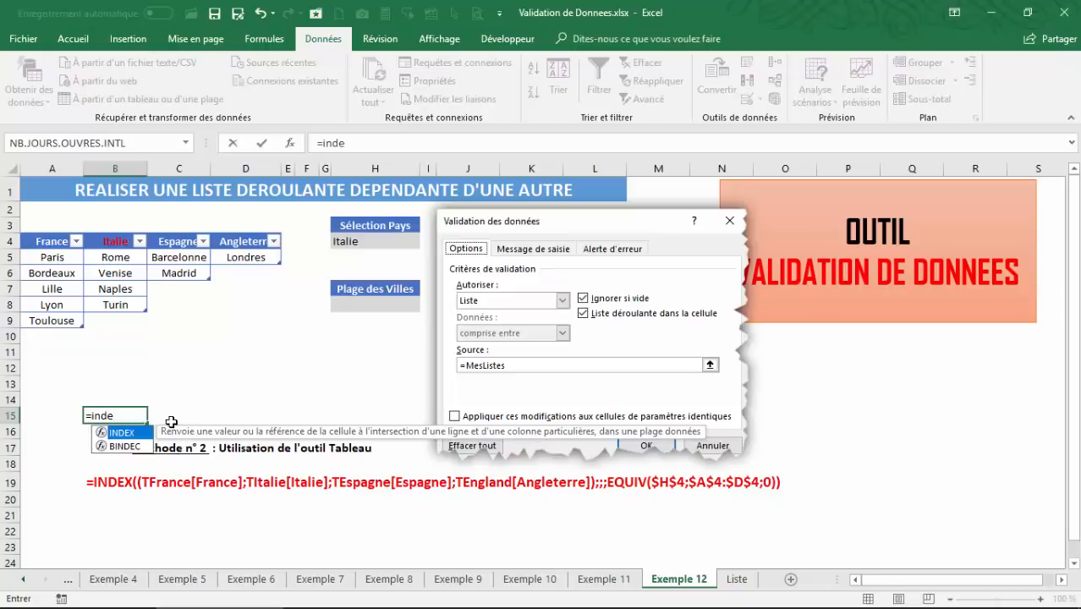
text(x()
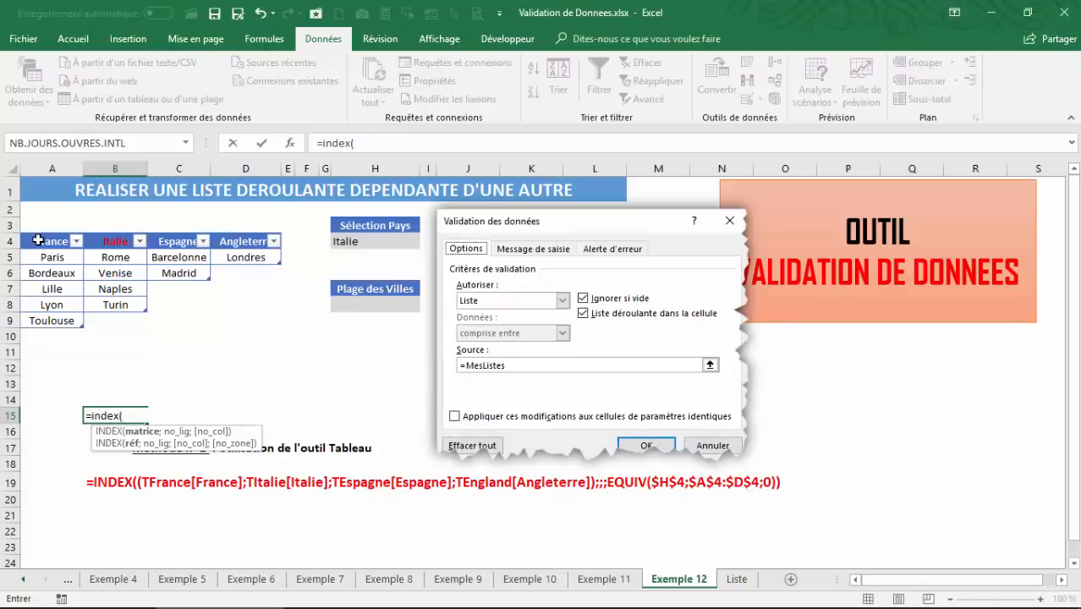
drag(36, 241, 235, 243)
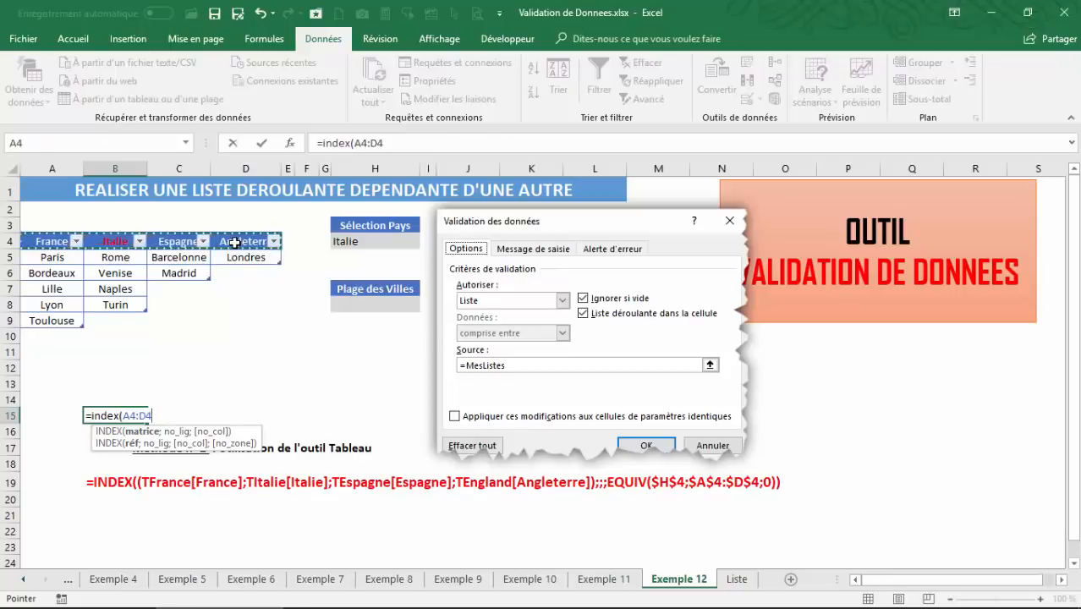
text(;)
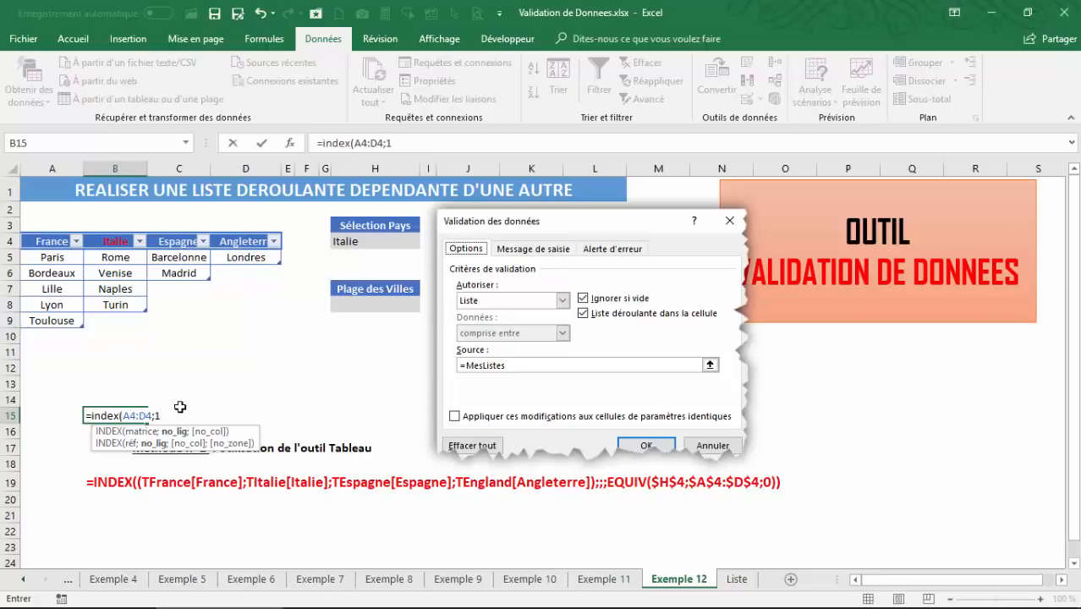
text(1;)
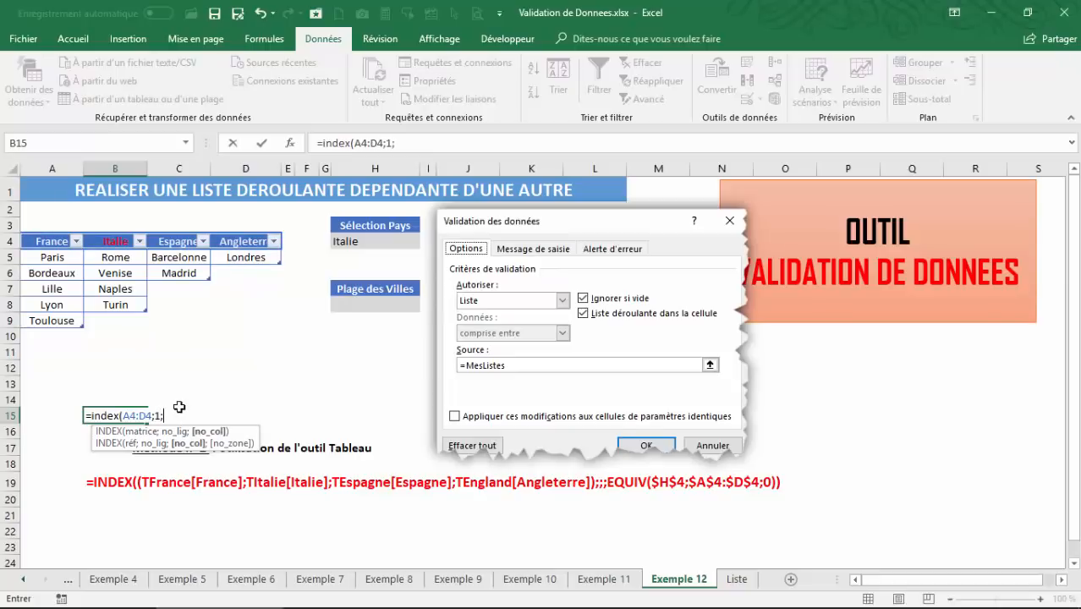
text(1))
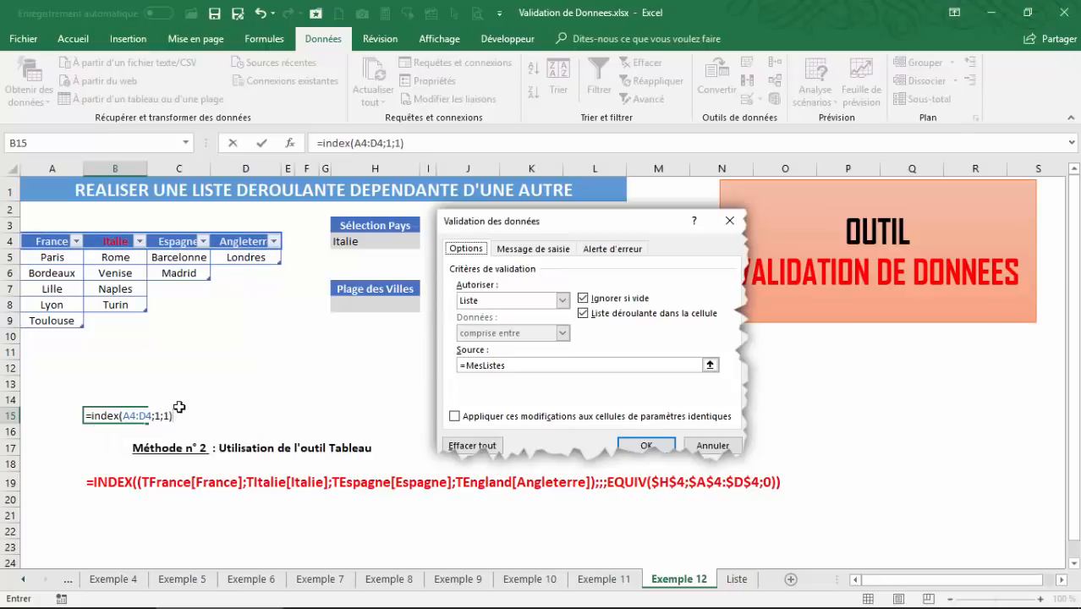
key(Return)
click(111, 416)
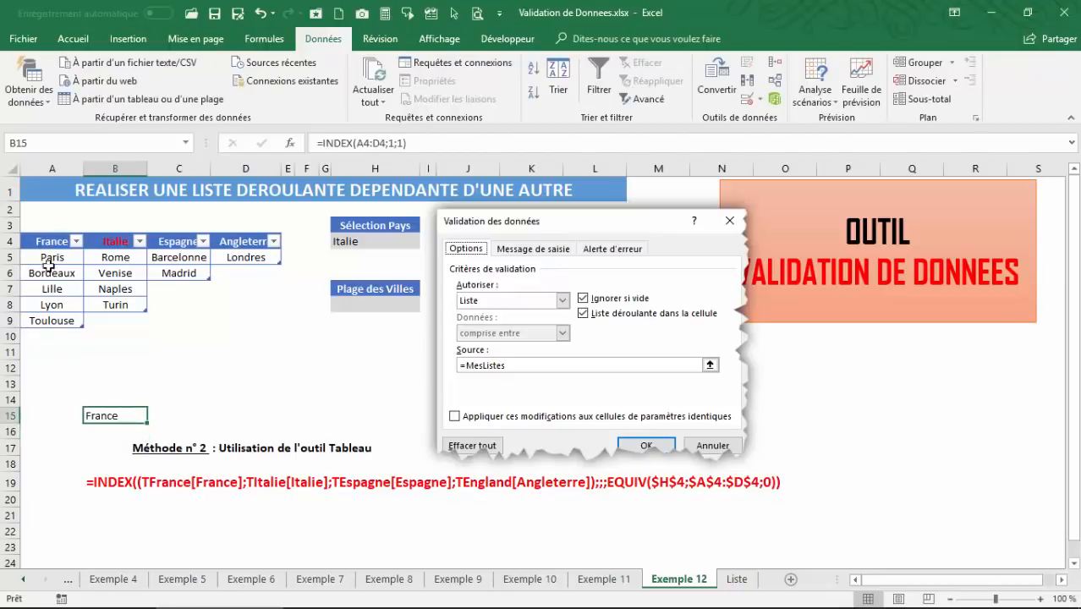
click(44, 240)
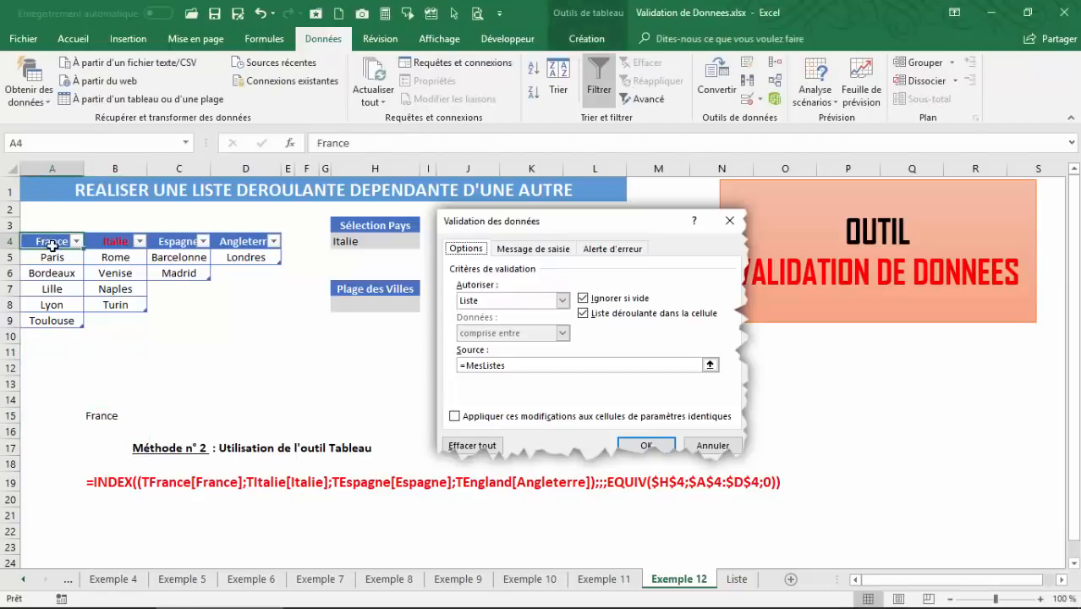
Change the column number of the INDEX formula in B15 to 2, then clear the cell.
click(97, 418)
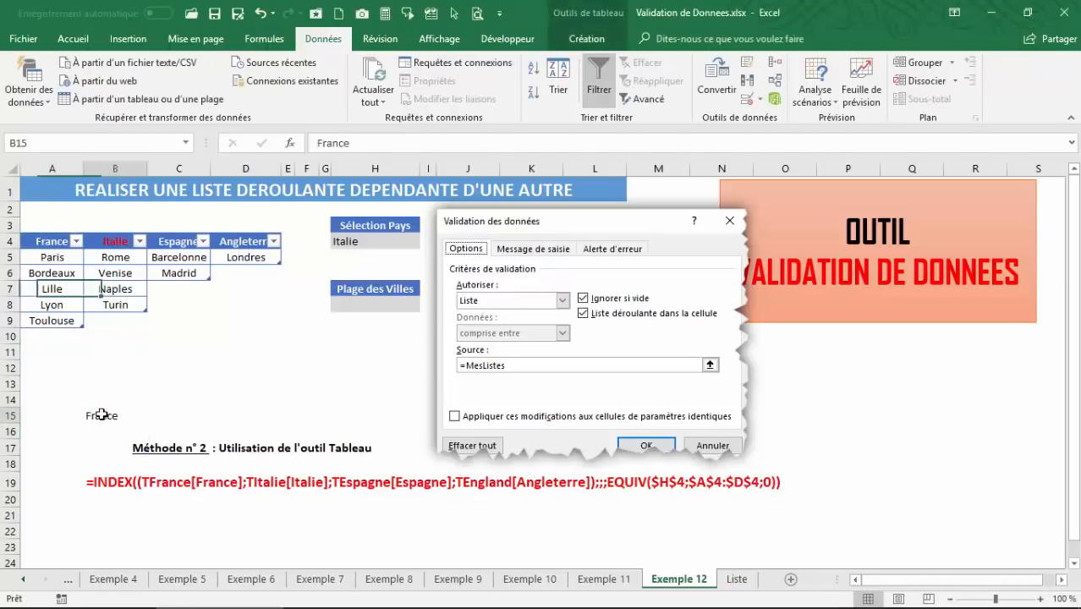
double_click(392, 142)
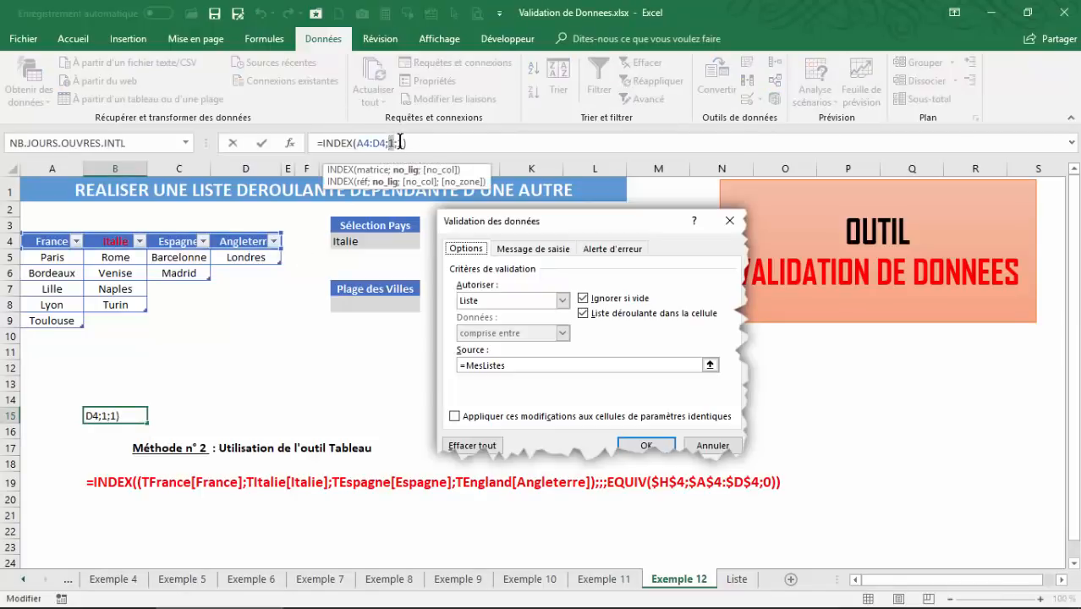
double_click(402, 142)
key(Return)
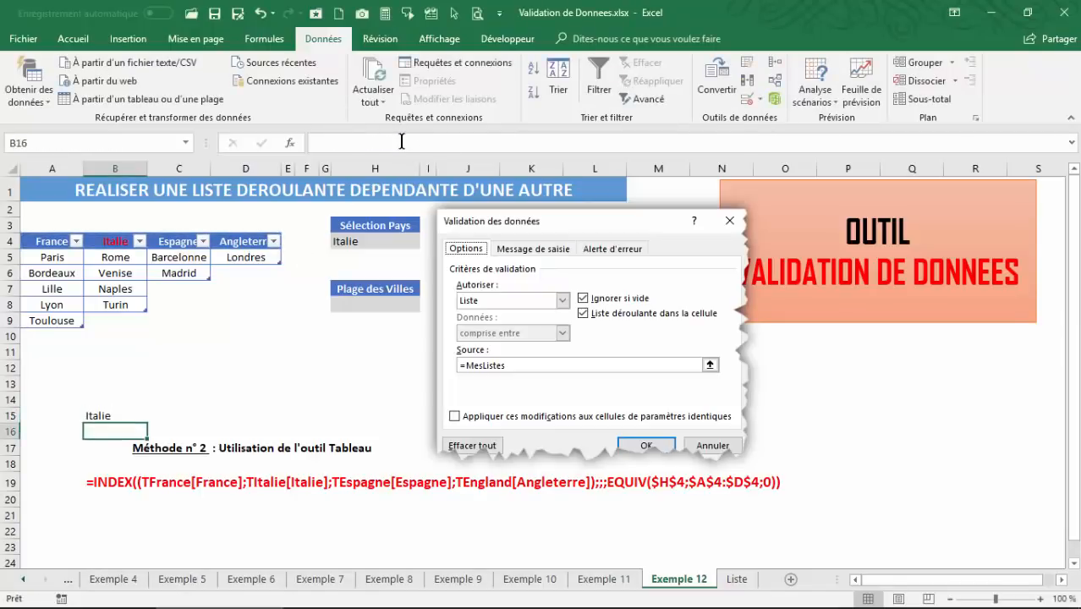
click(112, 414)
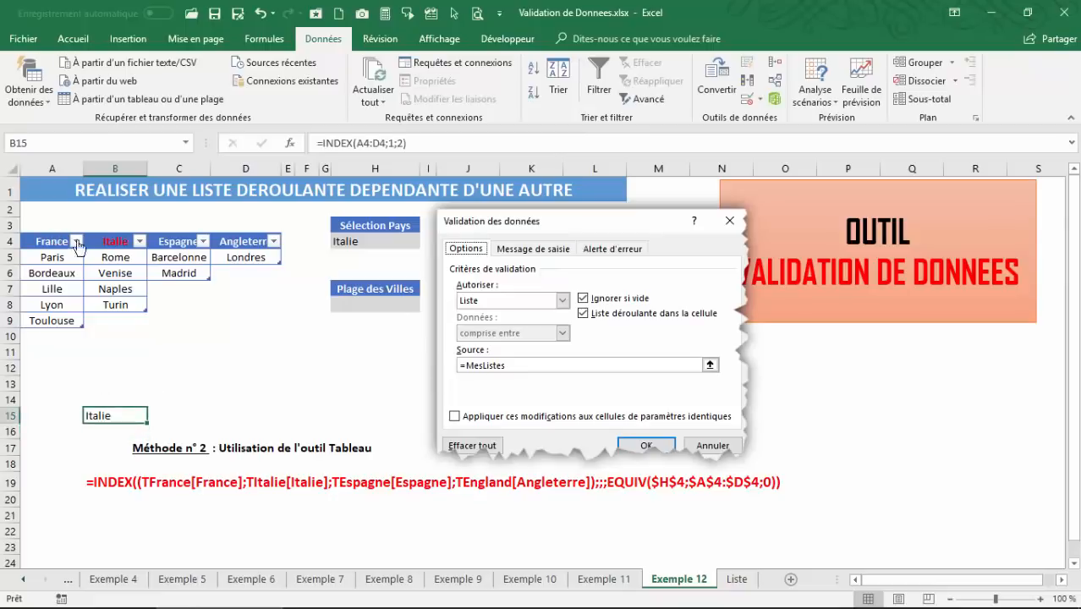
key(Delete)
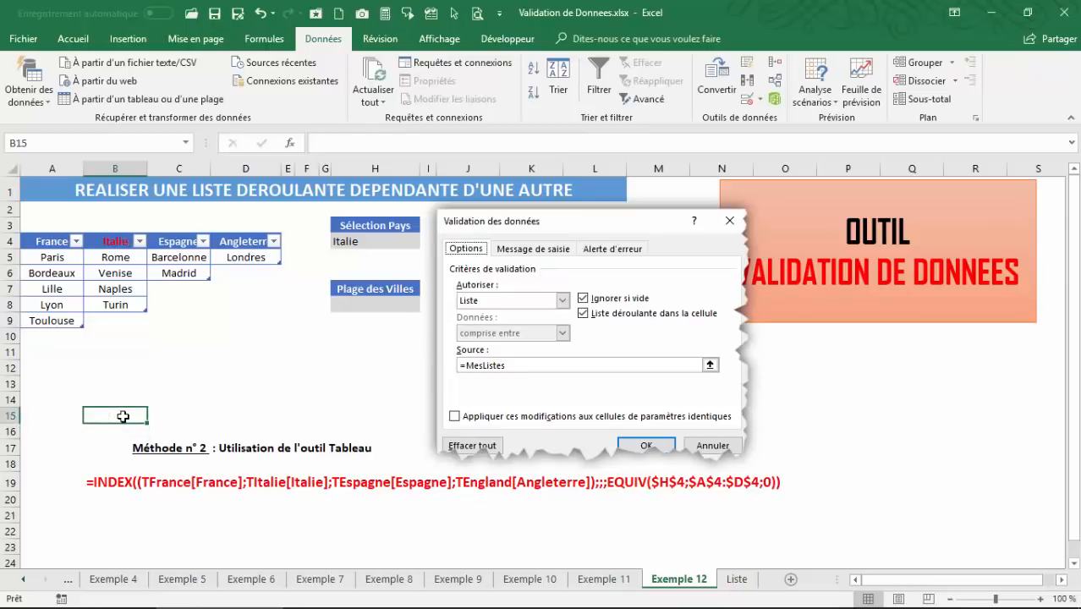
Review the four country headers in A4:D4 and the country selection cell H4.
click(52, 240)
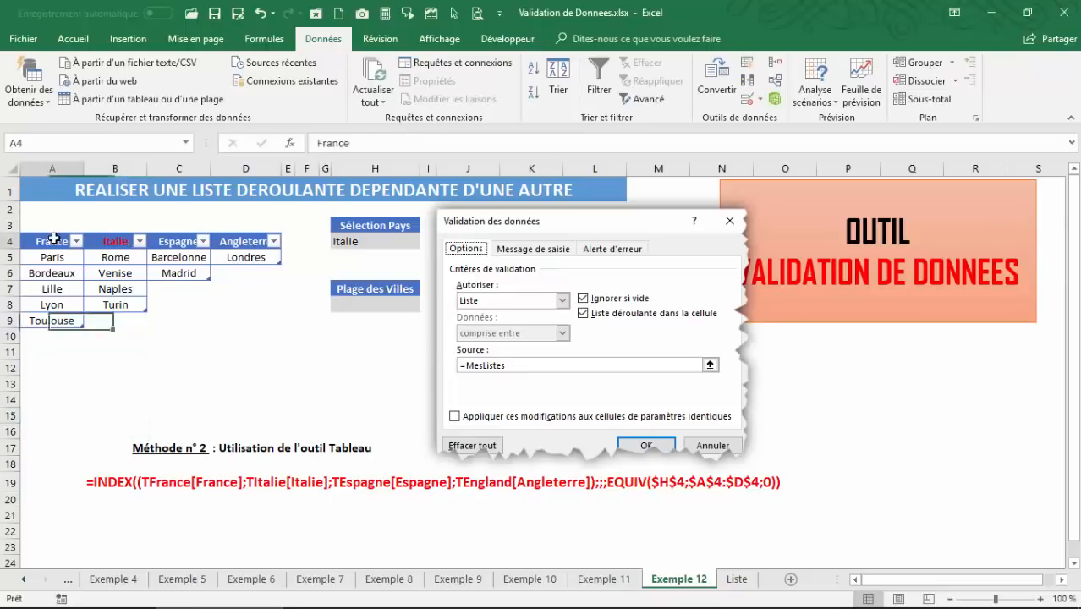
click(115, 235)
click(178, 241)
click(255, 240)
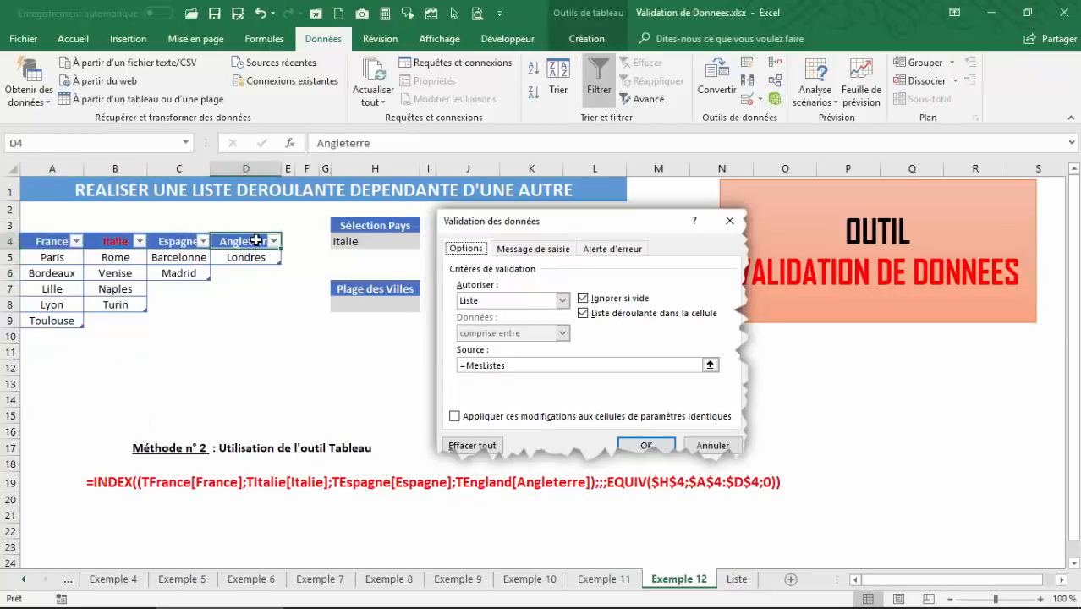
click(354, 240)
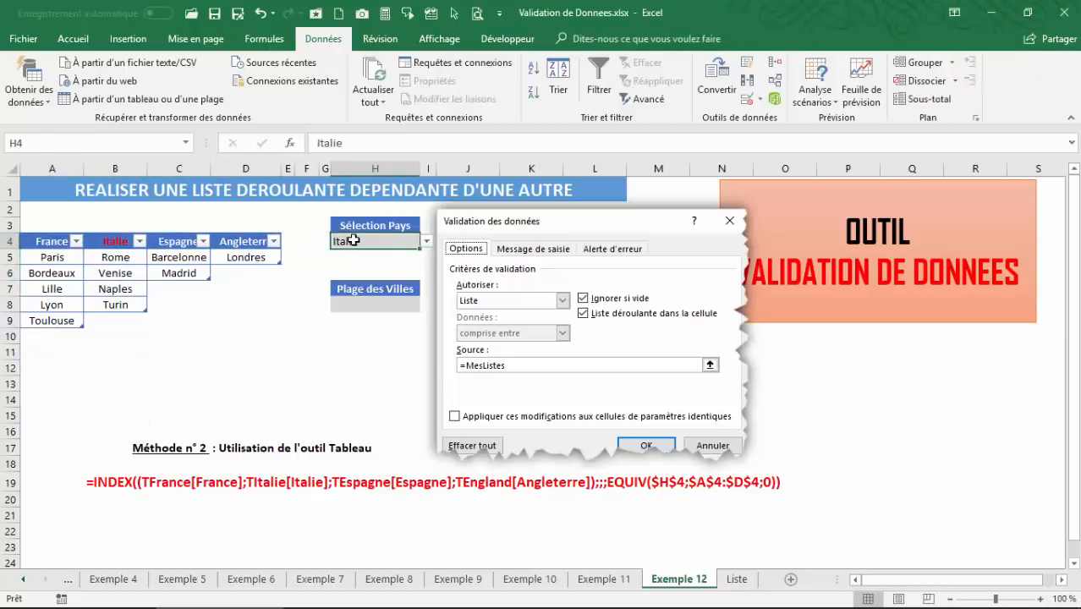
Check the table names assigned to the France, Italie, Espagne and Angleterre city lists.
click(52, 243)
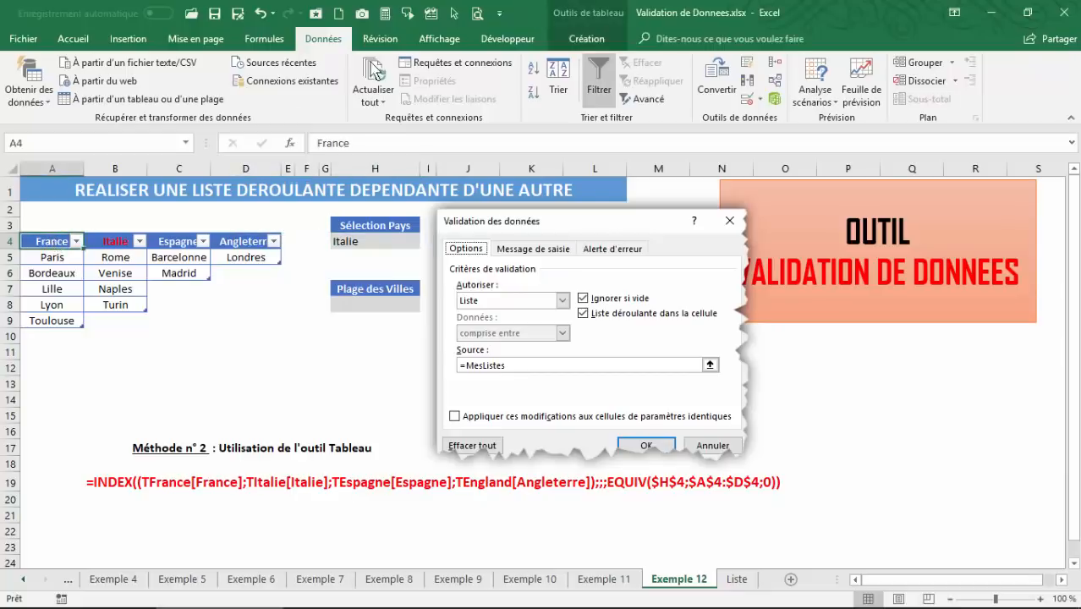
click(586, 38)
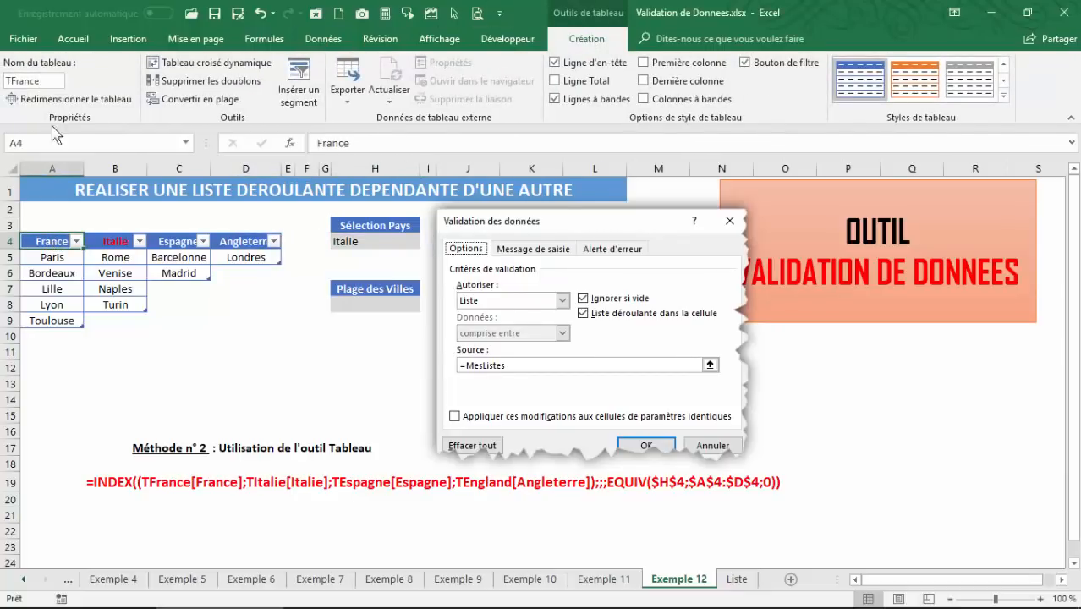
click(114, 242)
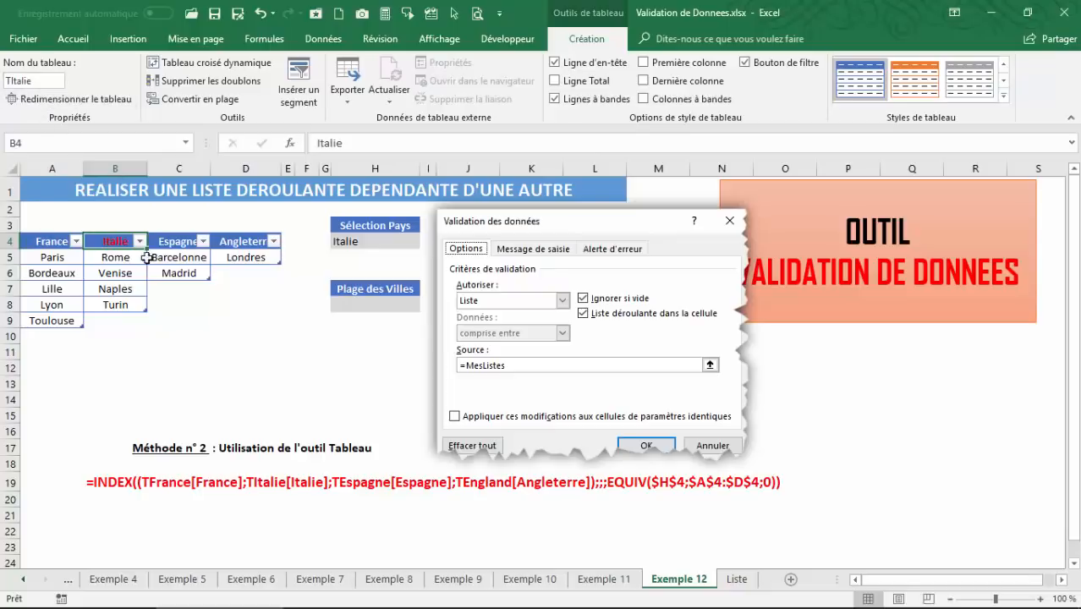
click(176, 270)
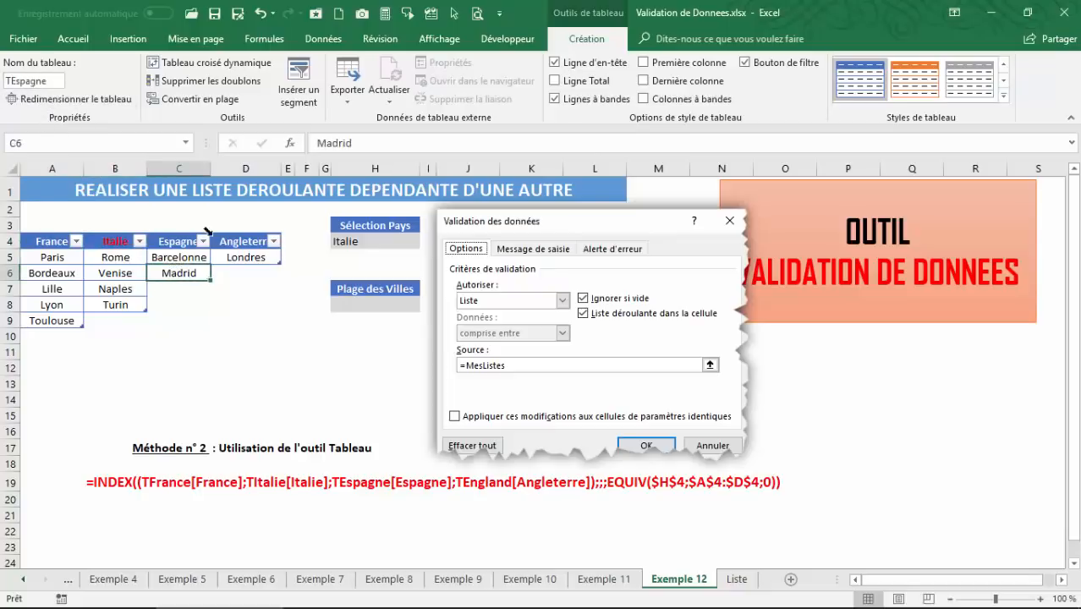
click(252, 259)
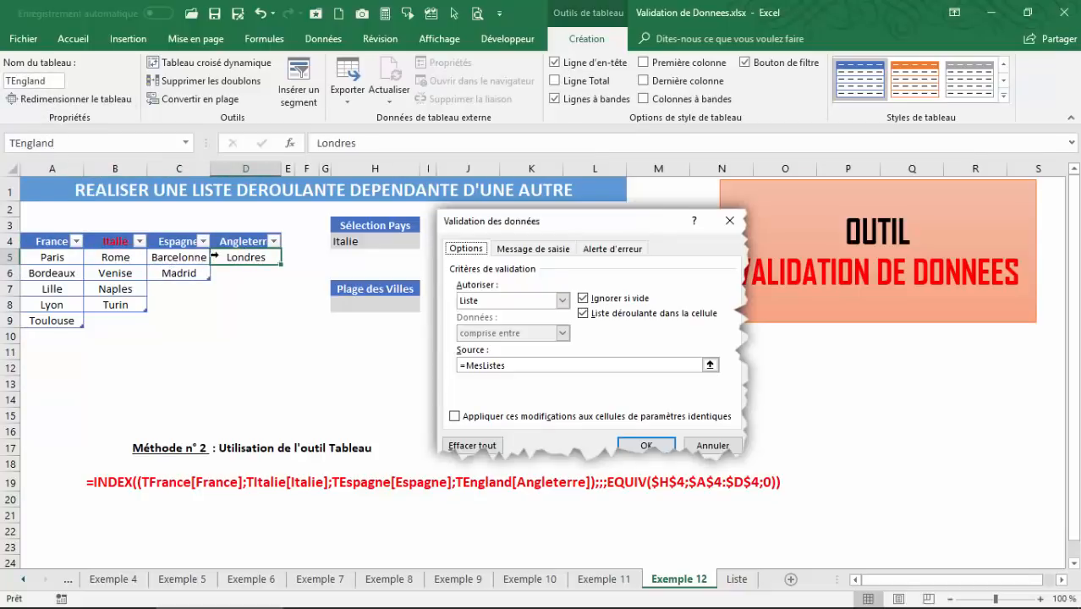
Start an INDEX formula in B15 with an opening group of references, using TFrance[France] as the first one.
click(122, 412)
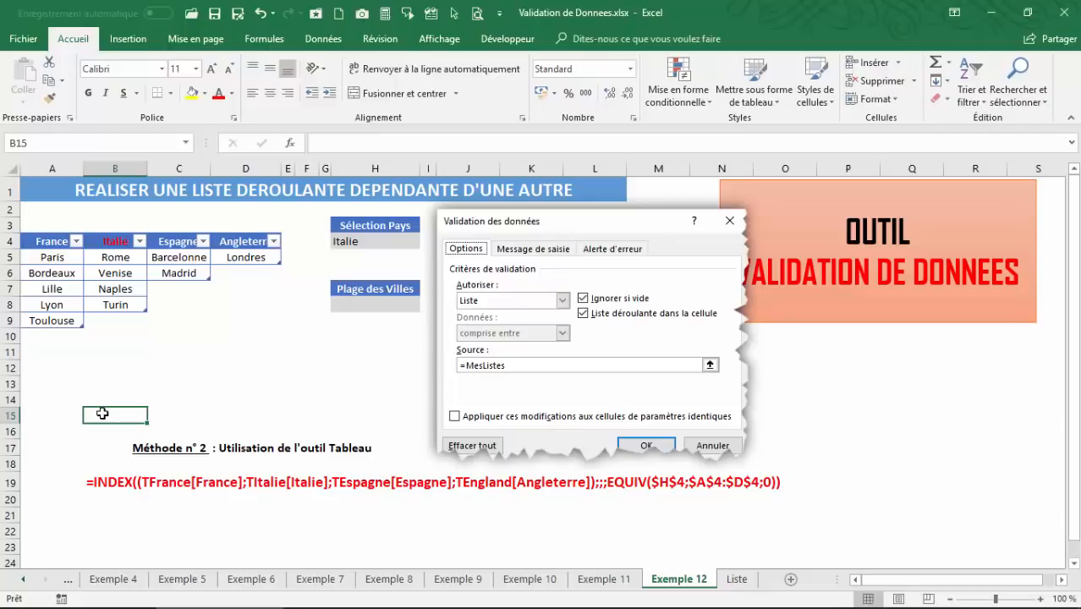
text(=indxe)
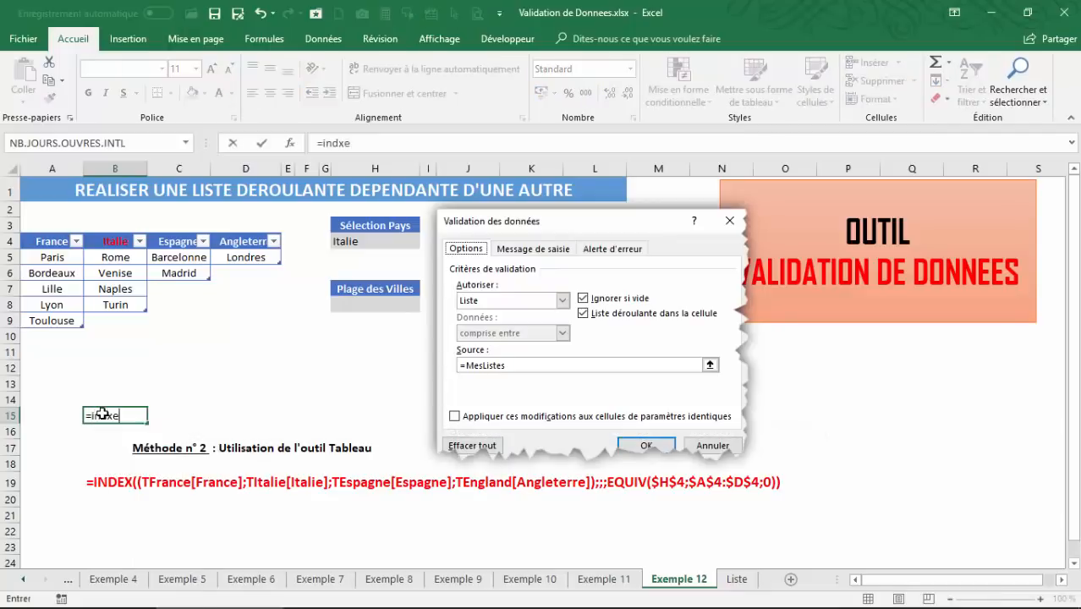
key(BackSpace)
key(BackSpace)
text(ex)
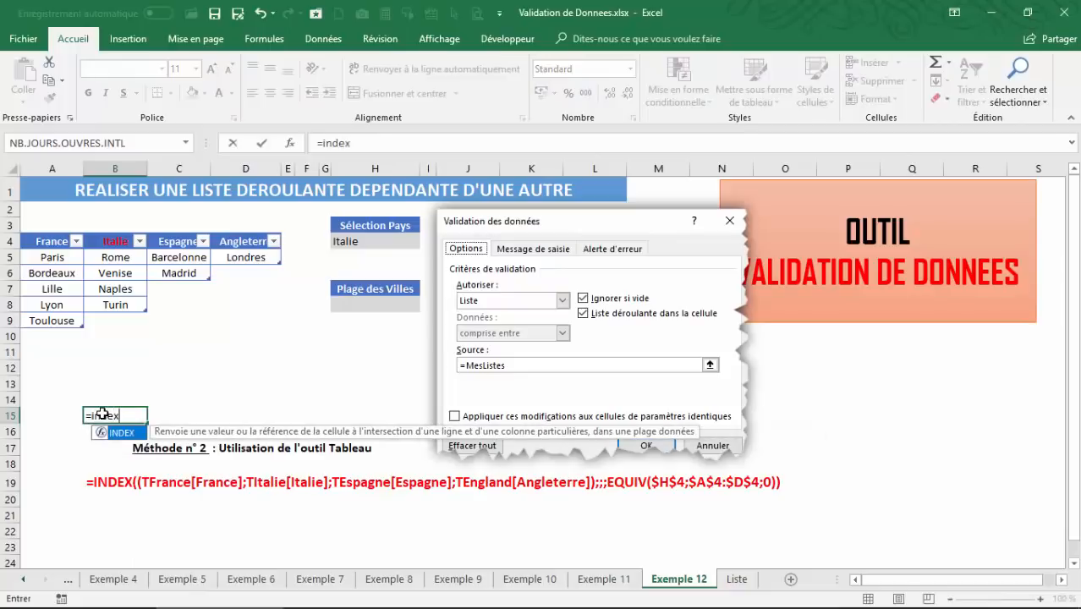
text((()
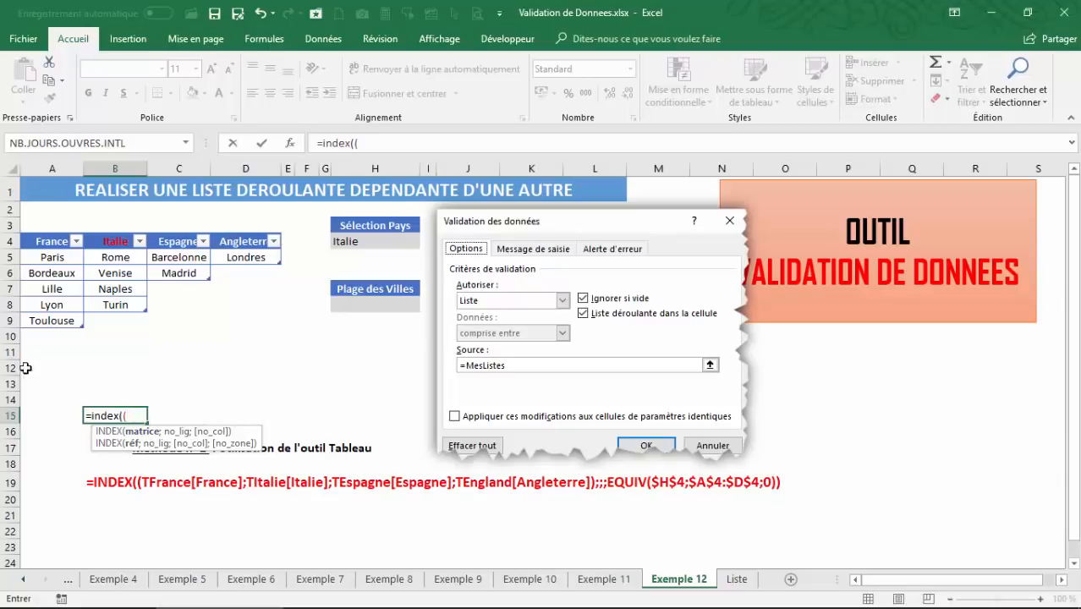
click(54, 242)
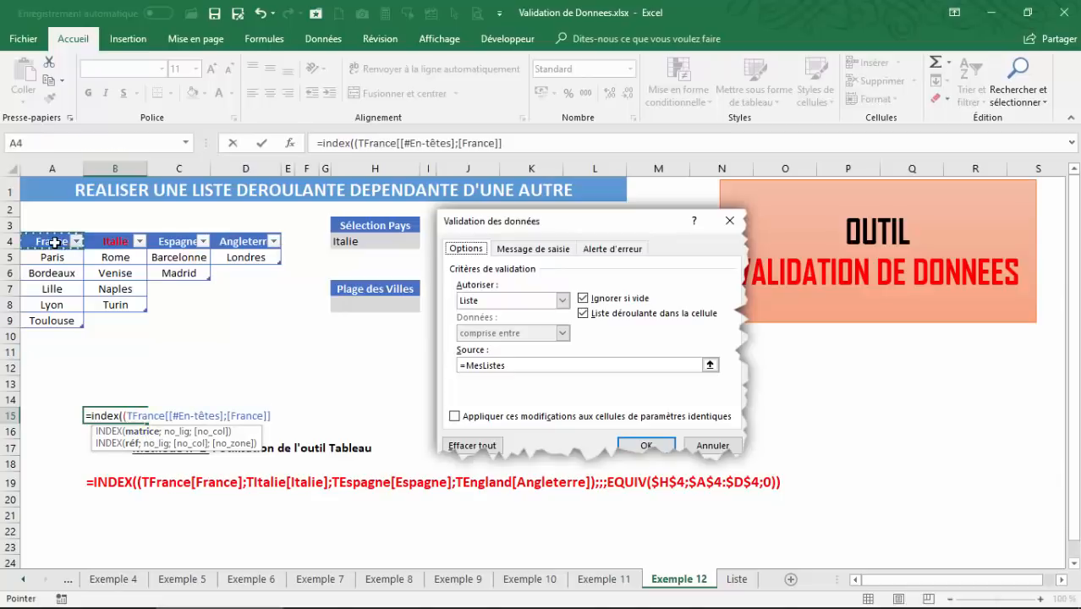
drag(51, 258, 52, 308)
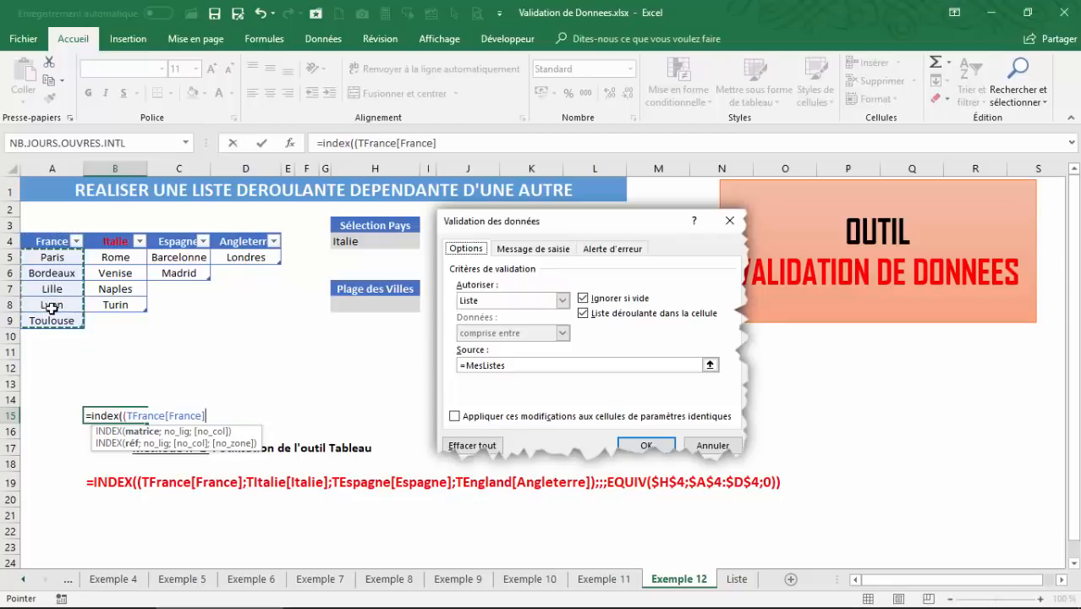
Add TItalie[Italie], TEspagne[Espagne] and TEngland[Angleterre] to the INDEX reference group and close its parenthesis.
text(;)
drag(115, 257, 112, 301)
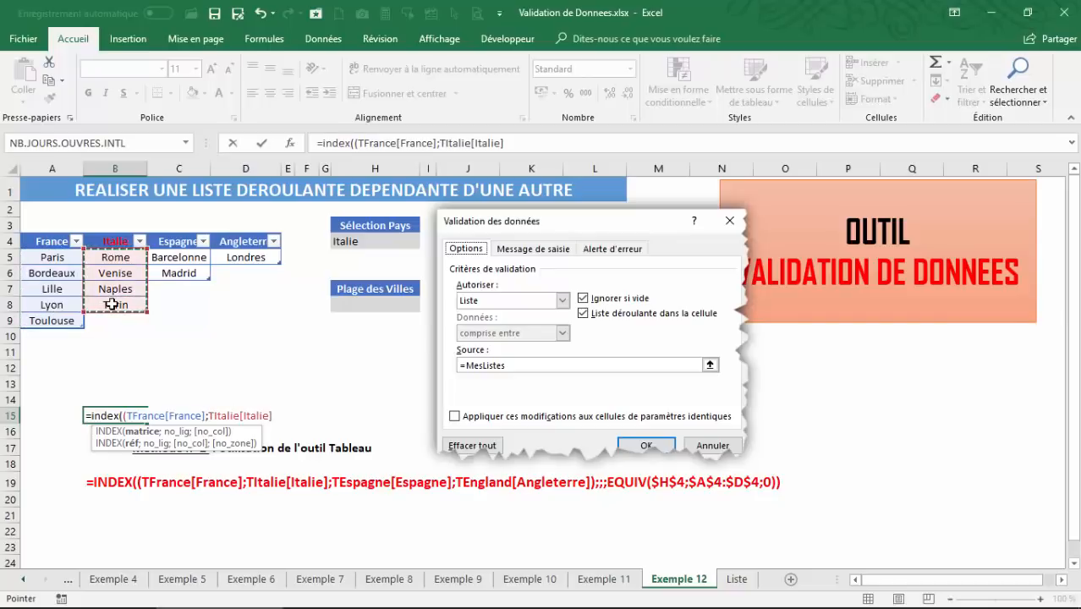
text(;)
drag(185, 257, 181, 275)
text(;)
click(241, 257)
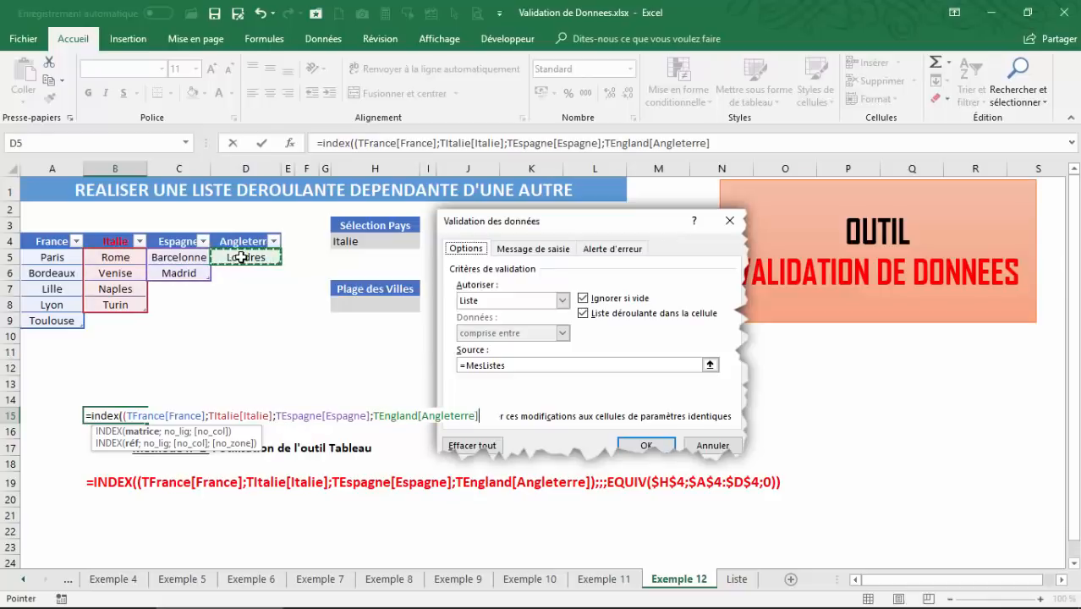
text())
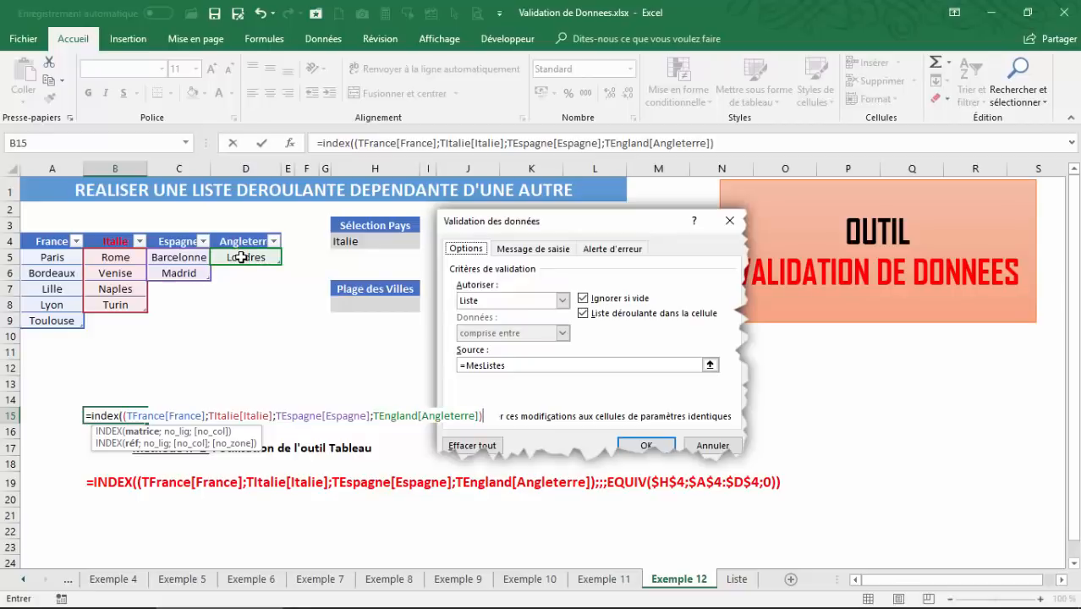
Leave INDEX's row and column arguments empty and start an EQUIV function as its zone number, with H4 as the lookup value.
text(;)
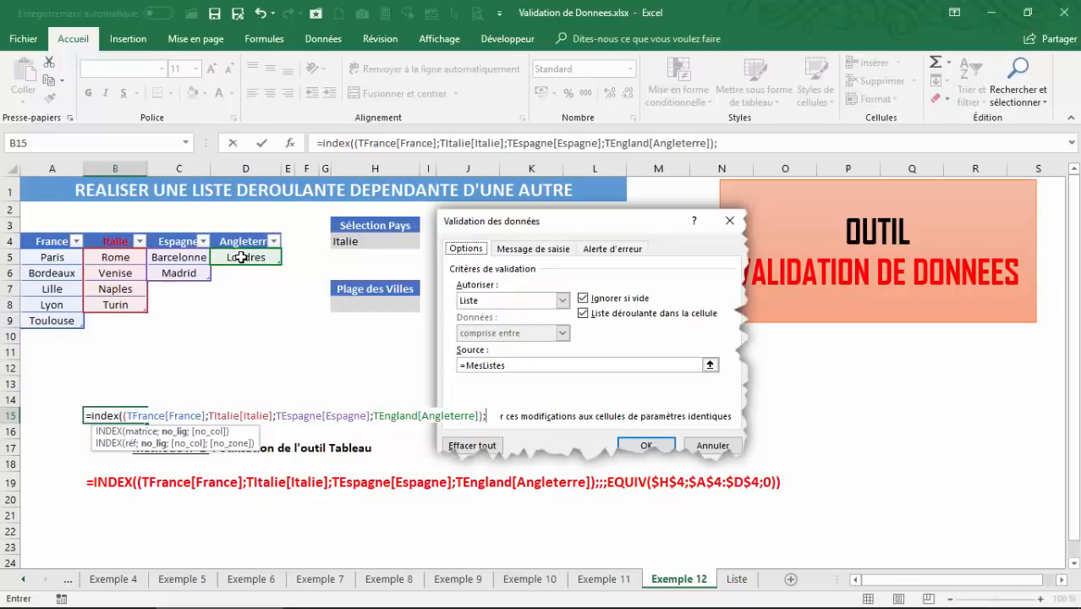
text(;)
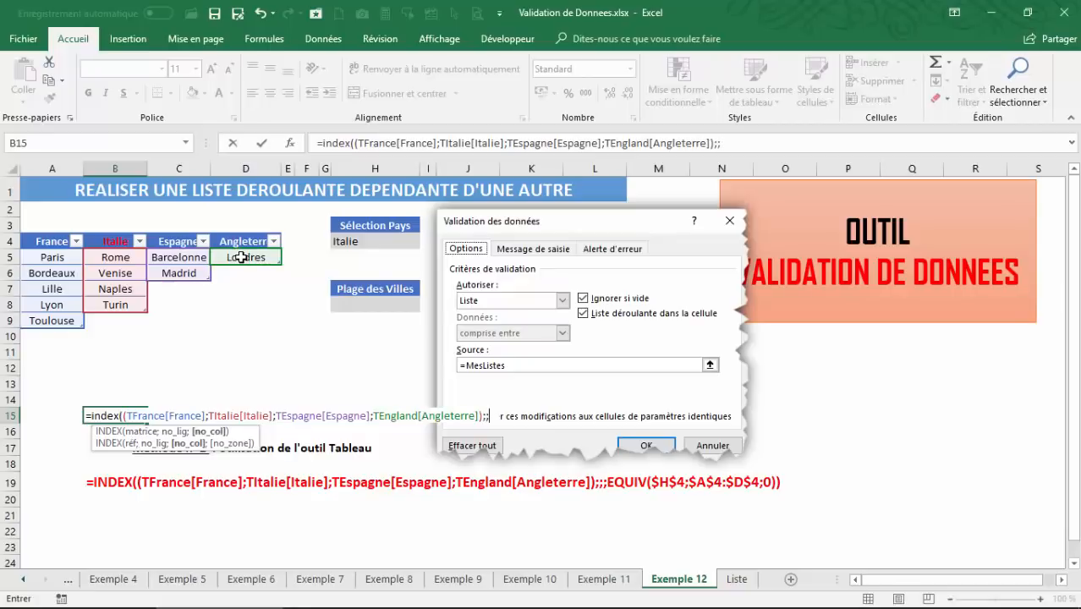
text(;)
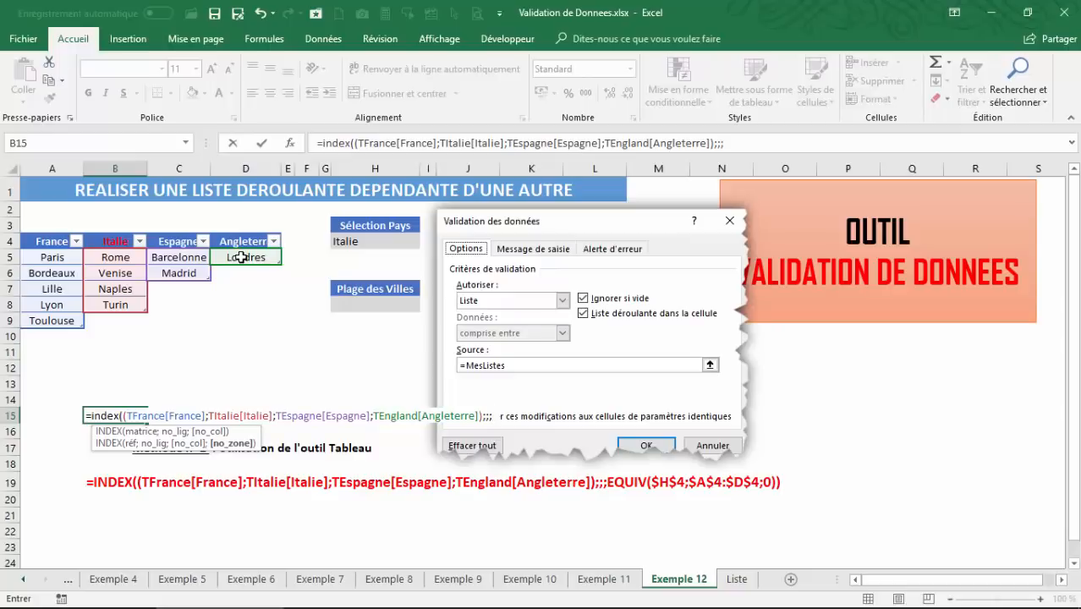
text(equiv)
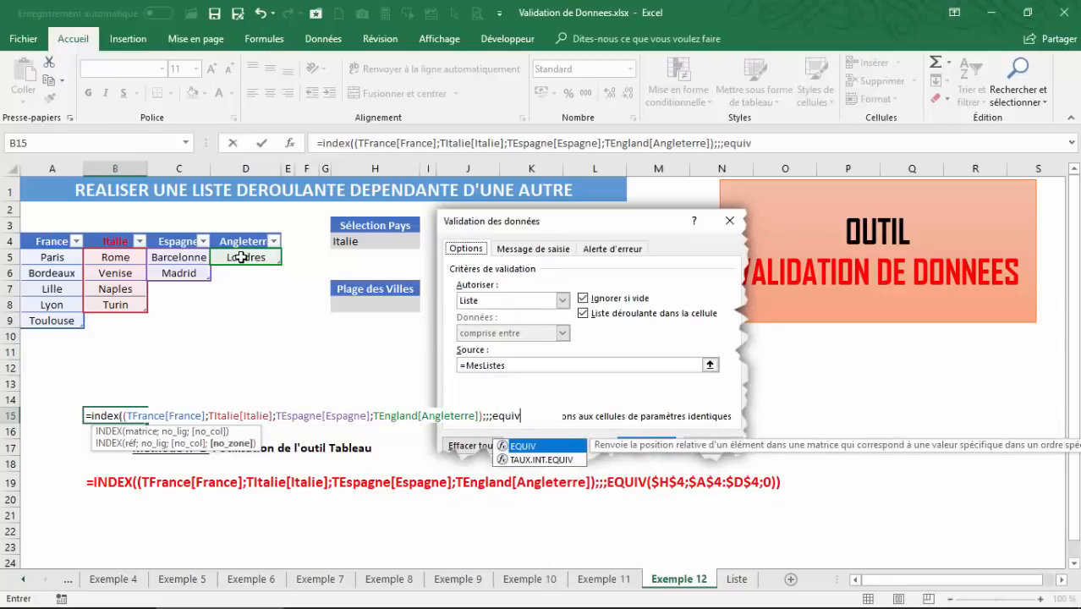
text(()
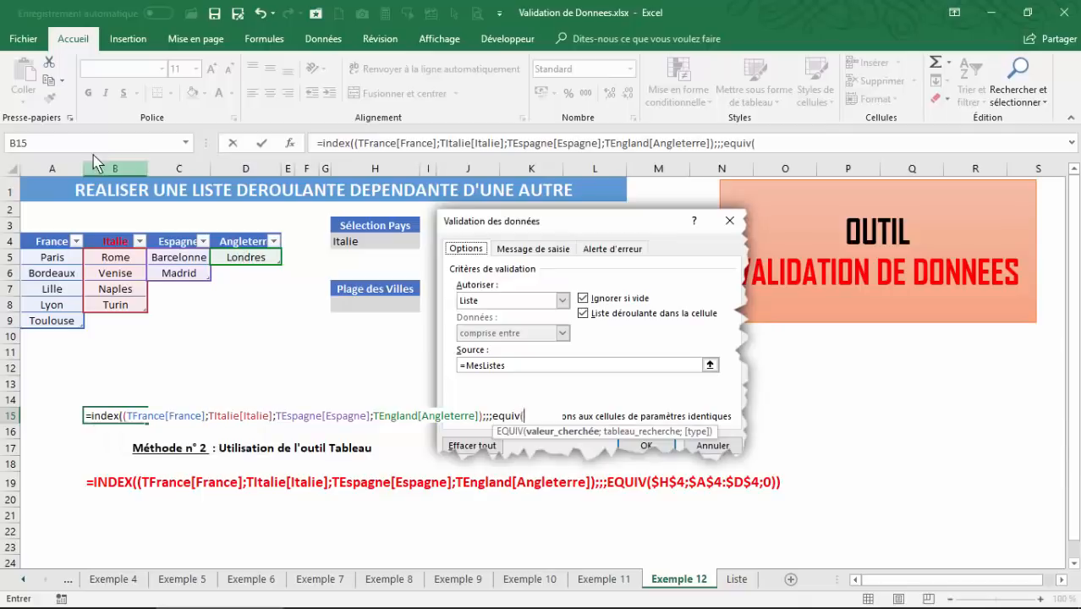
click(361, 243)
click(361, 242)
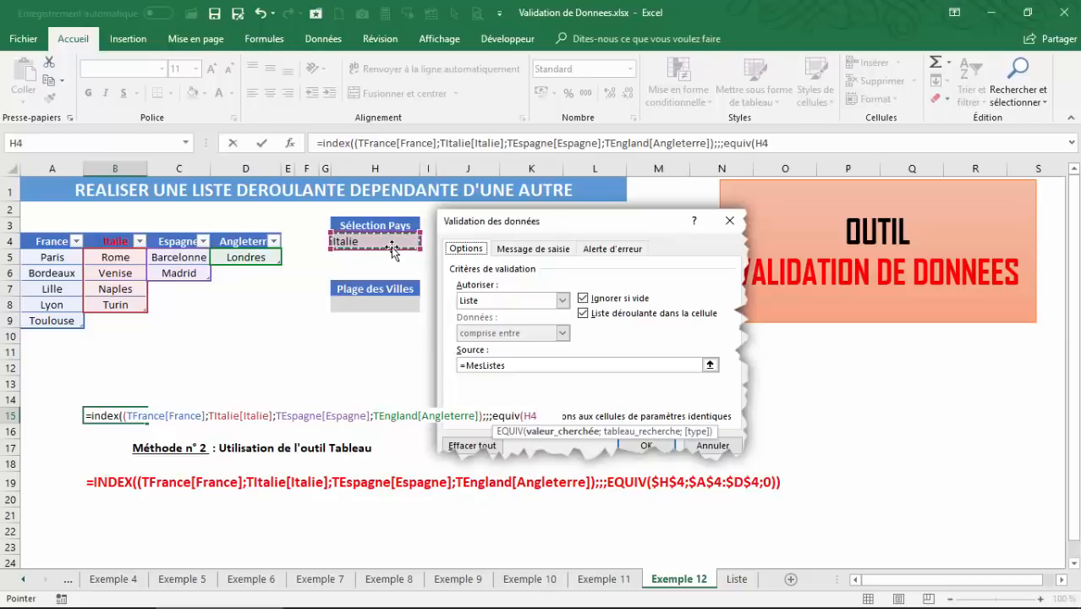
text(;)
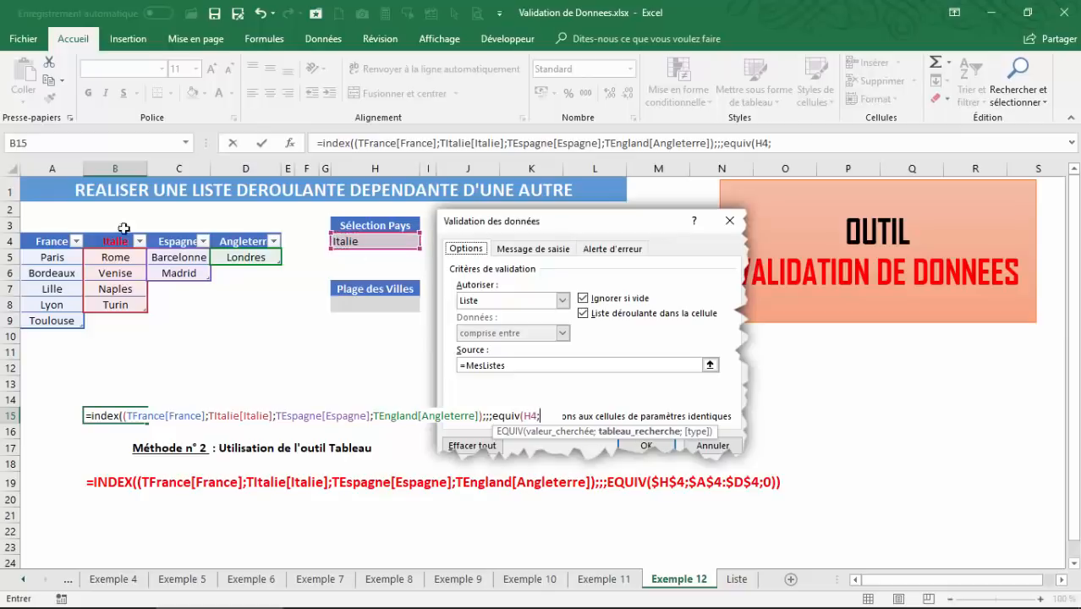
Complete EQUIV with the lookup range A4:D4 and exact match 0, close both functions and enter the formula in B15.
drag(40, 241, 248, 242)
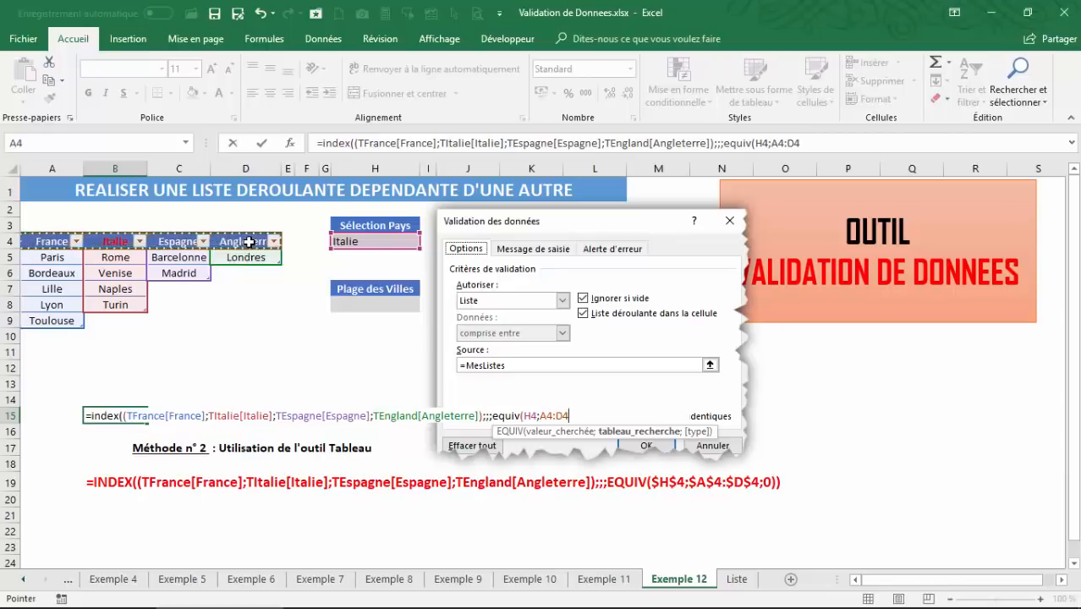
text(;)
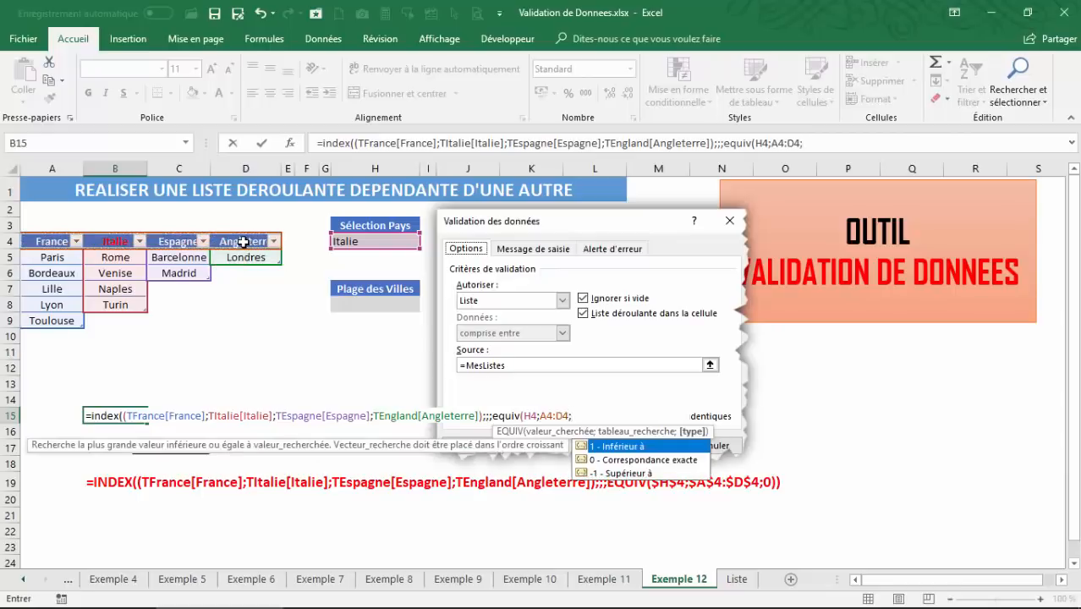
click(615, 461)
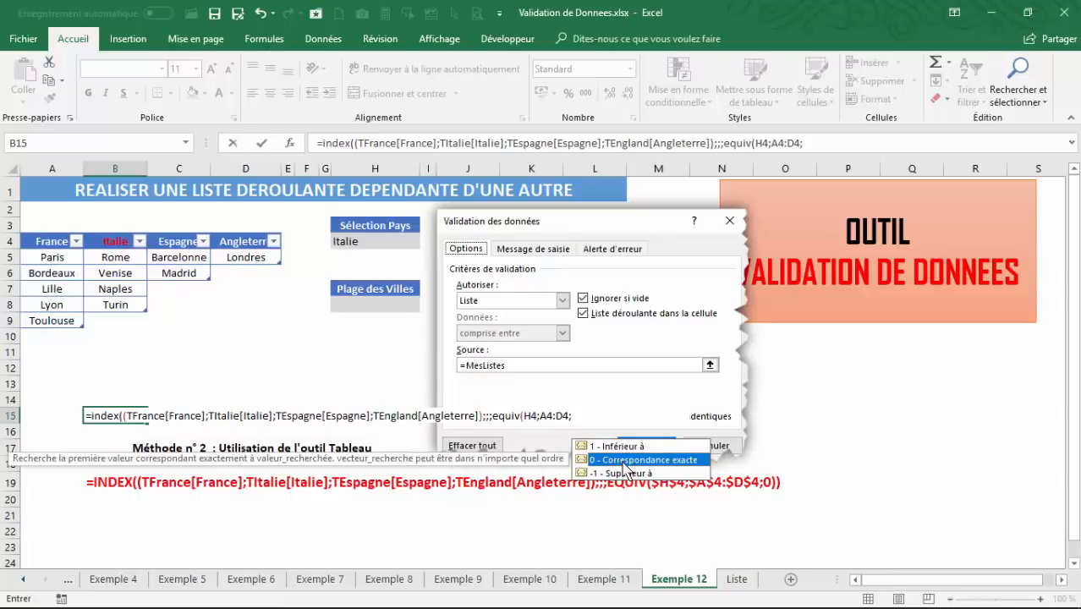
double_click(623, 462)
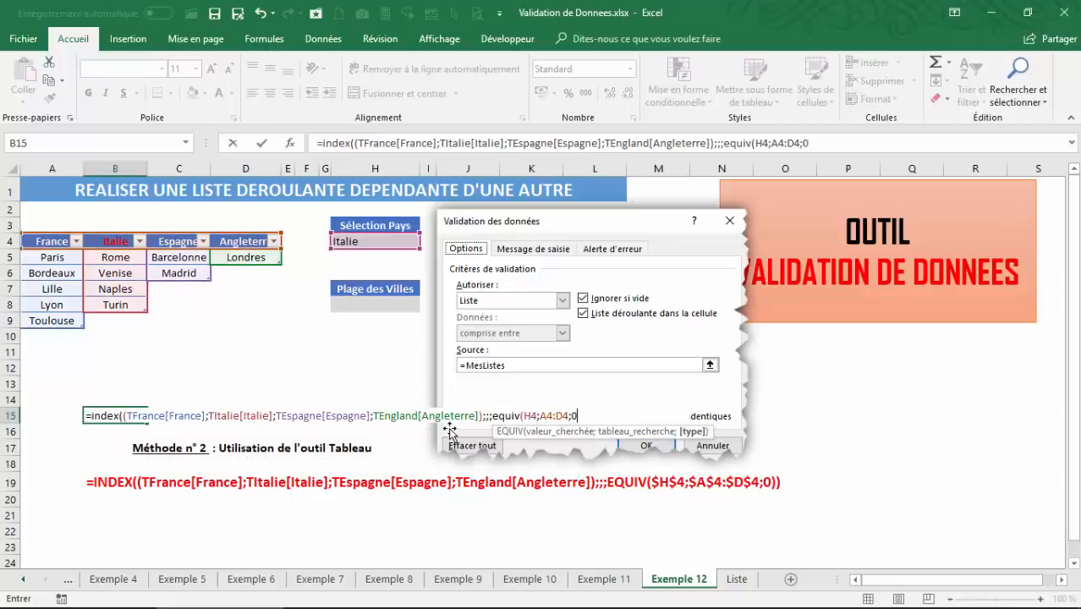
text())
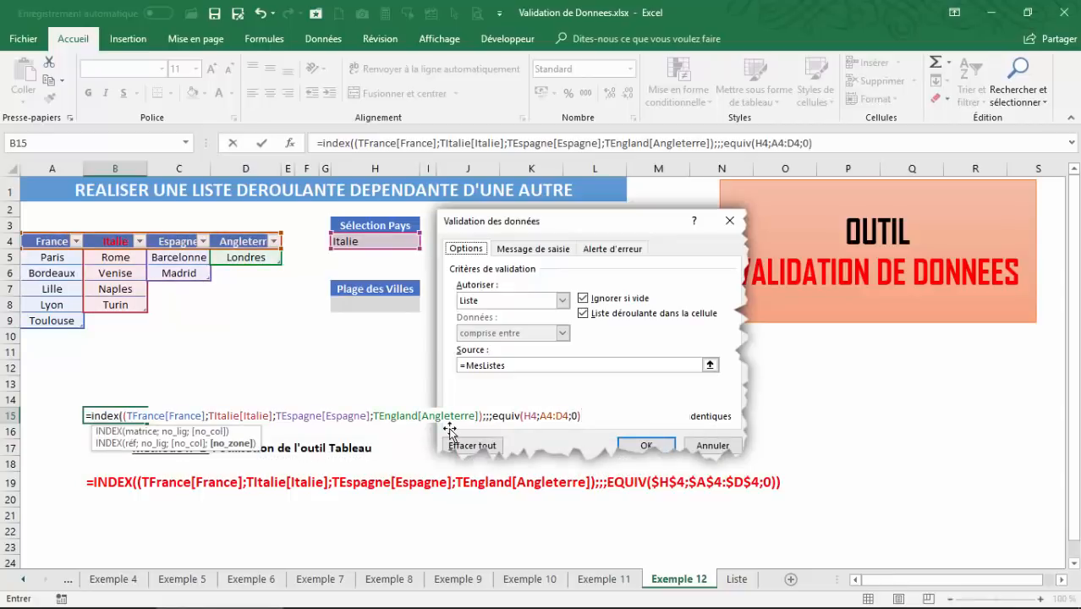
text())
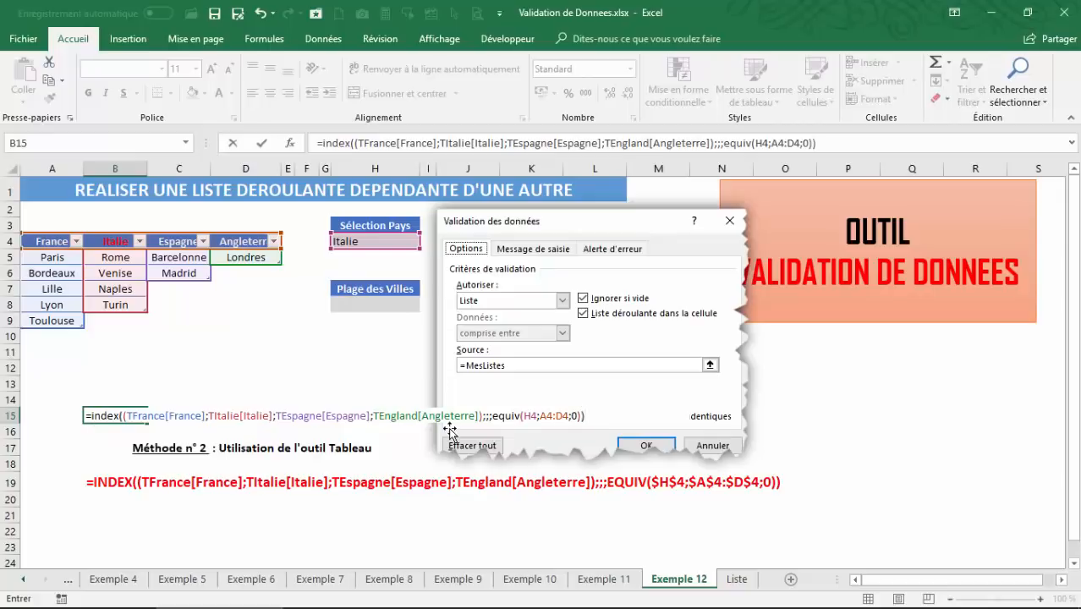
key(Return)
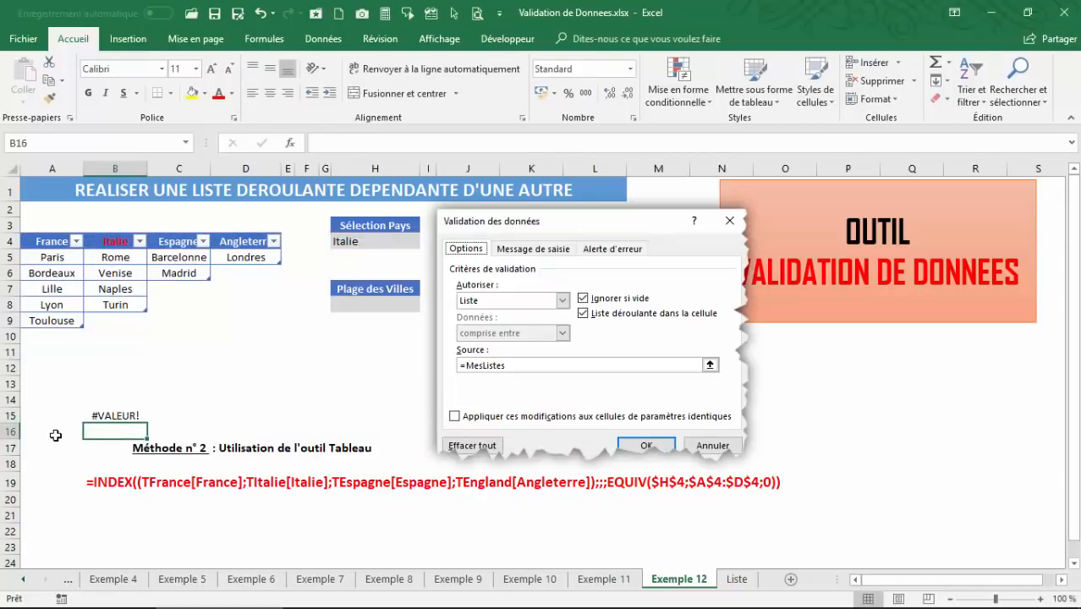
Copy the full text of the INDEX/EQUIV formula in B15 and leave the cell's formula intact.
click(101, 416)
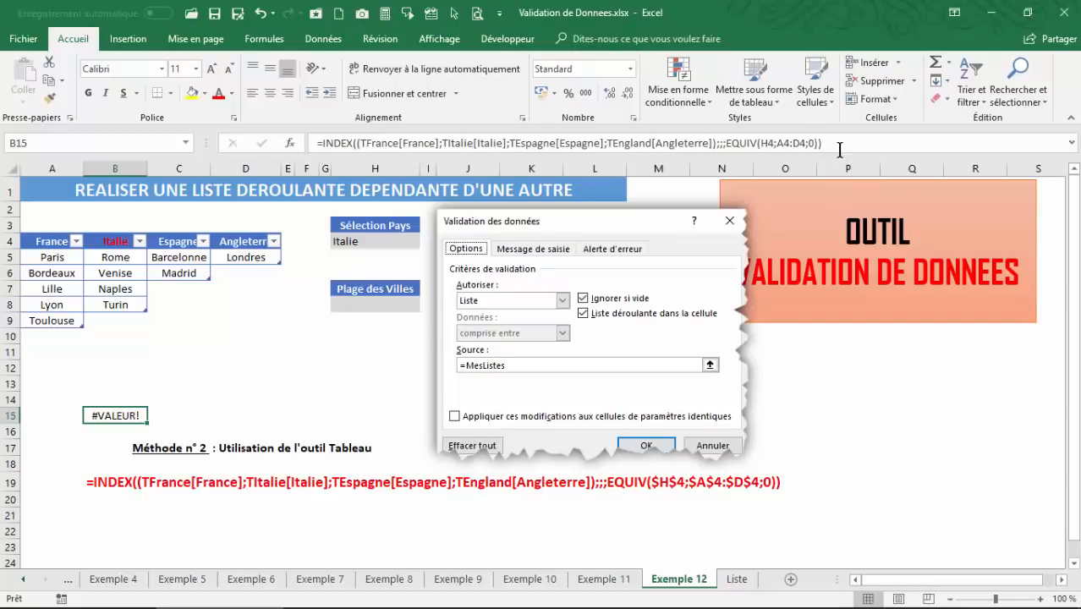
drag(825, 144, 288, 139)
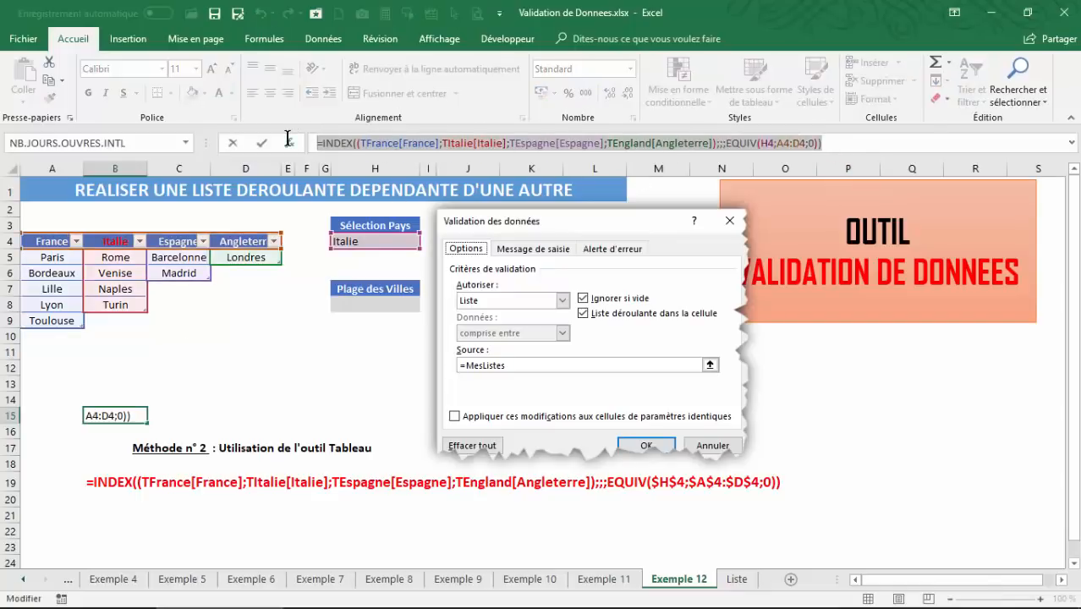
key(ctrl+c)
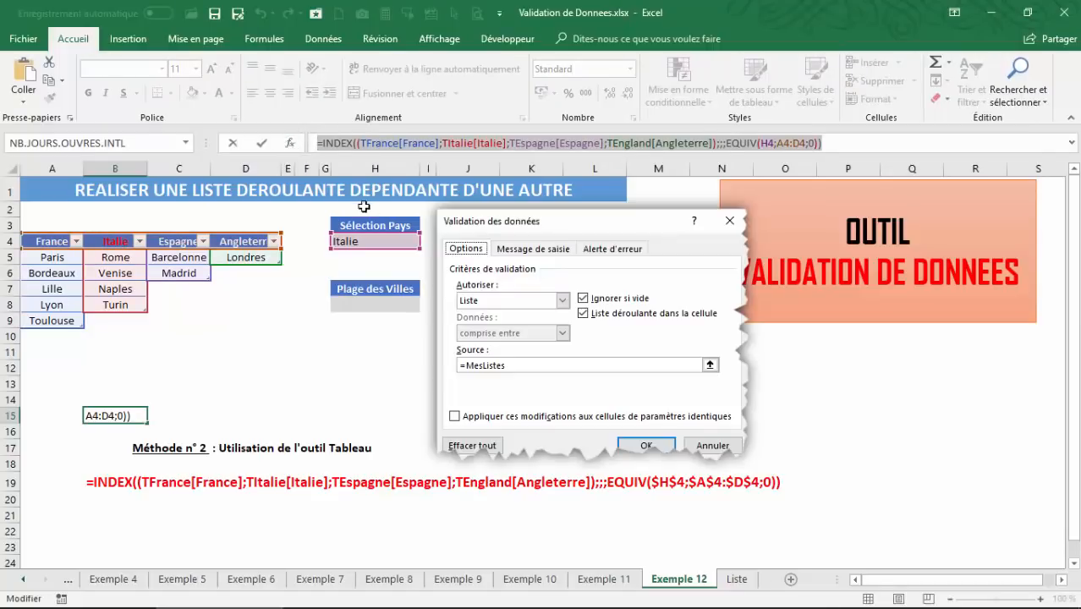
click(323, 39)
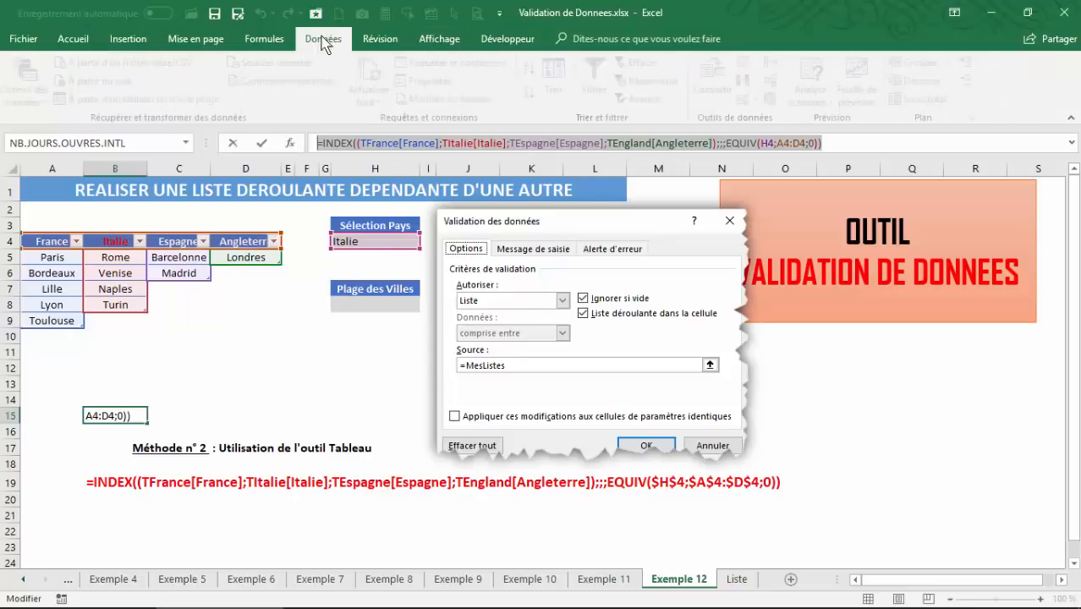
click(262, 39)
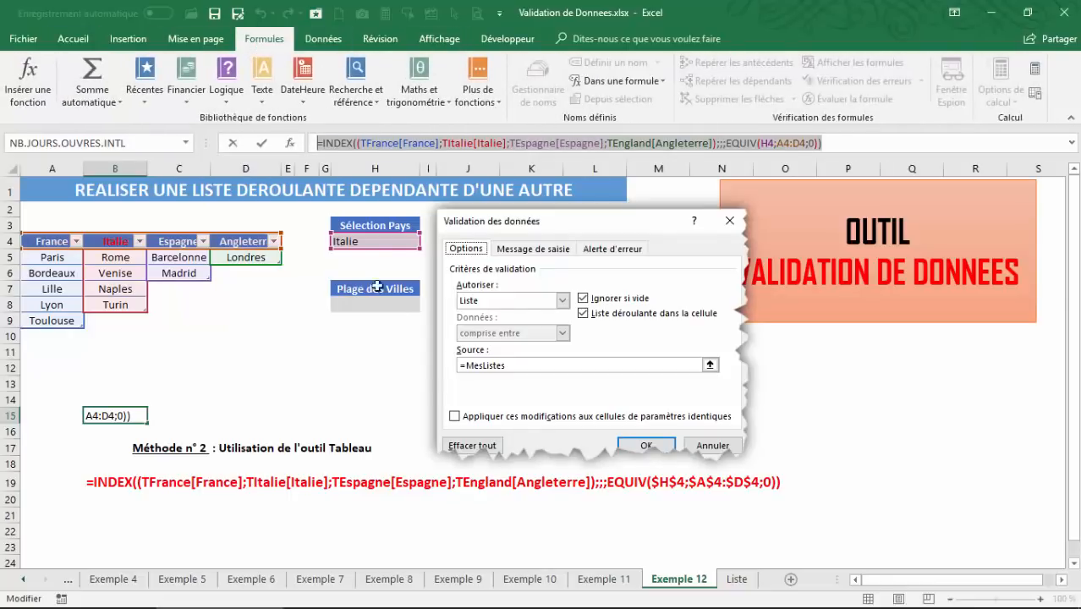
key(ctrl+Return)
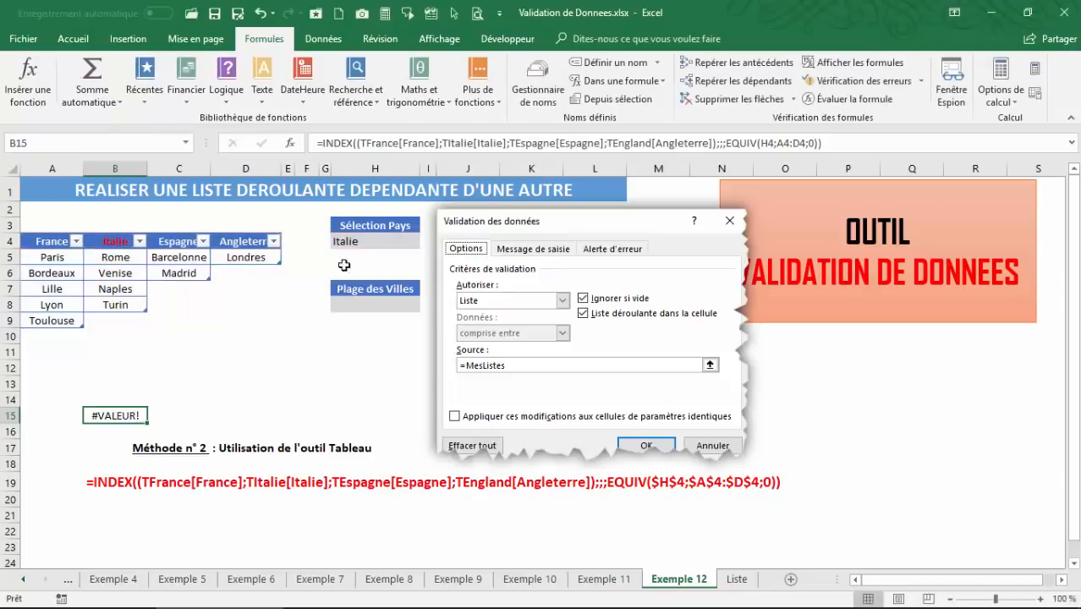
Define the workbook name MESVILLES and paste the copied INDEX/EQUIV formula as its reference.
click(607, 61)
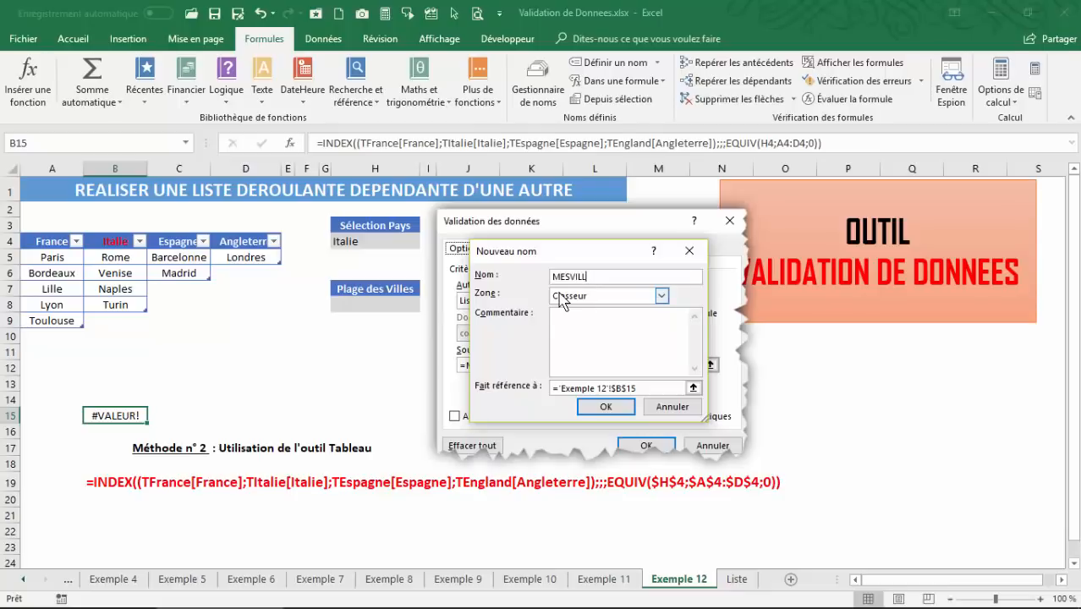
click(643, 388)
key(ctrl+v)
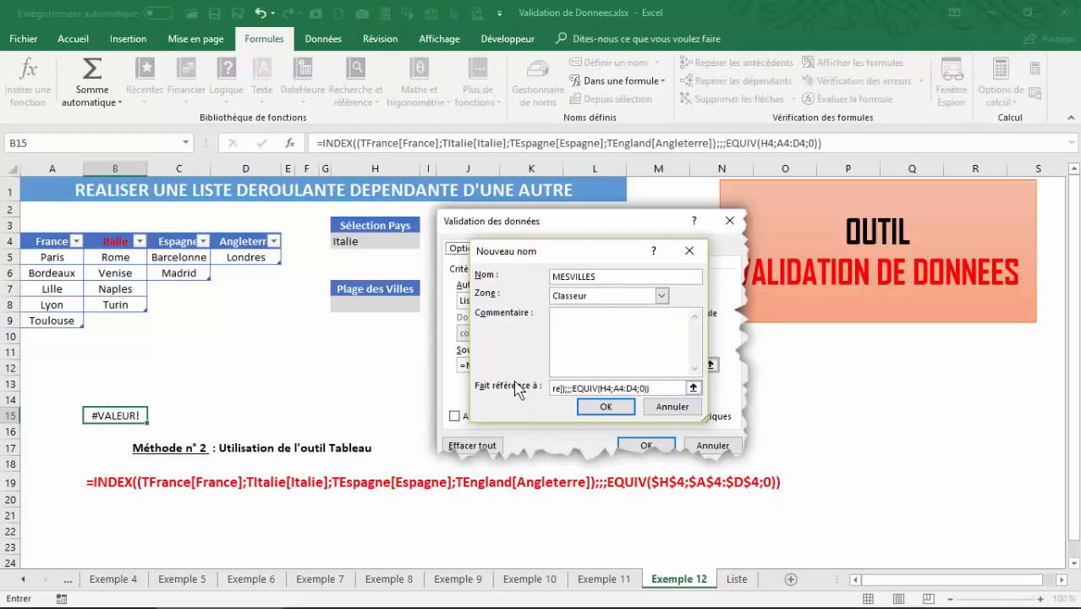
click(605, 406)
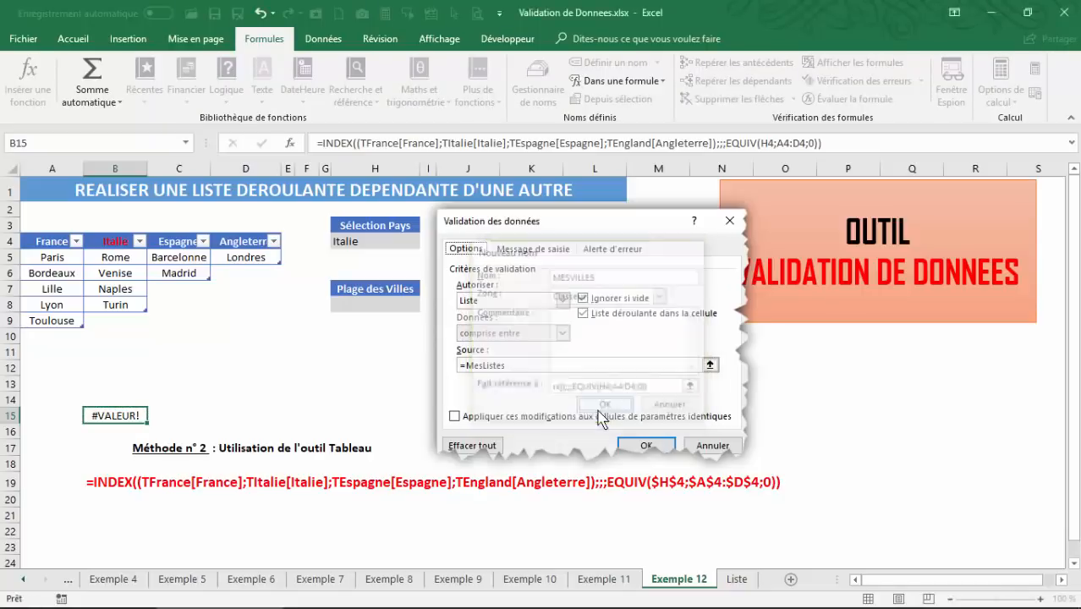
Check cell B15, and choose Espagne as the selected country in H4.
click(162, 365)
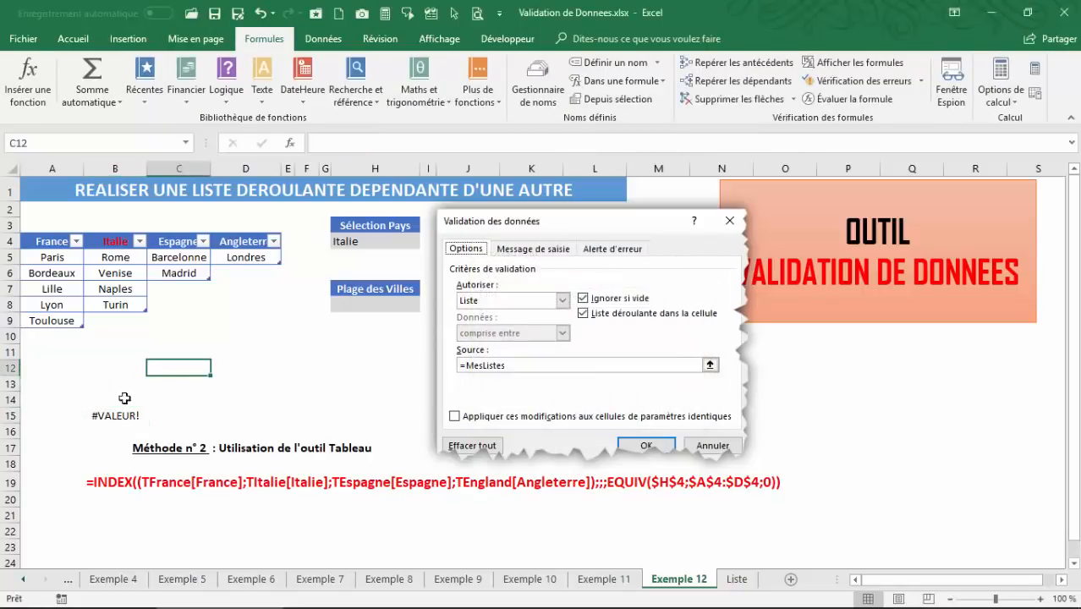
click(114, 414)
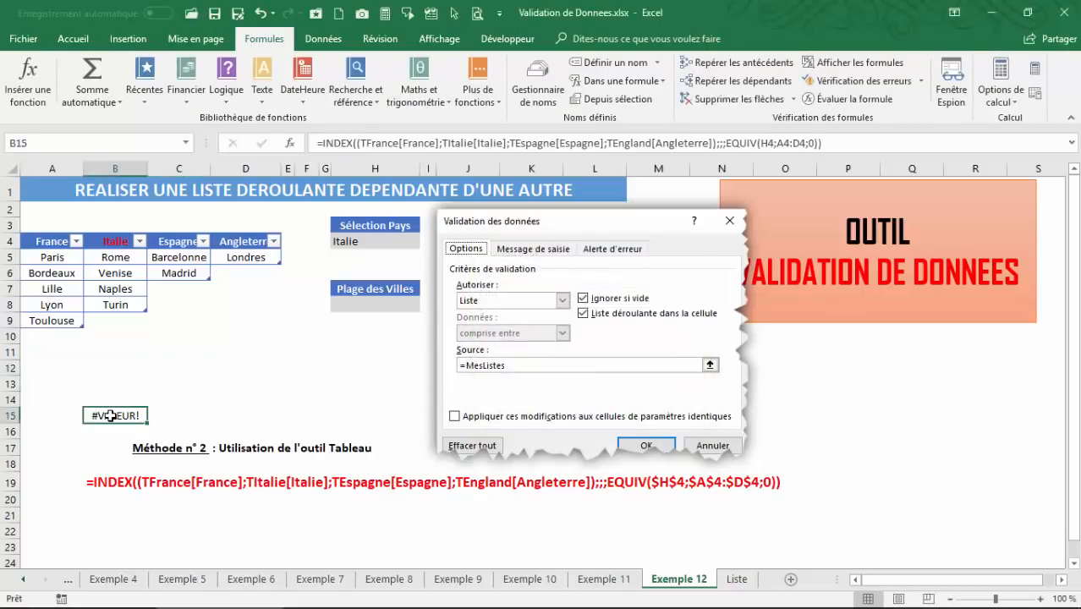
click(385, 240)
click(426, 242)
click(351, 274)
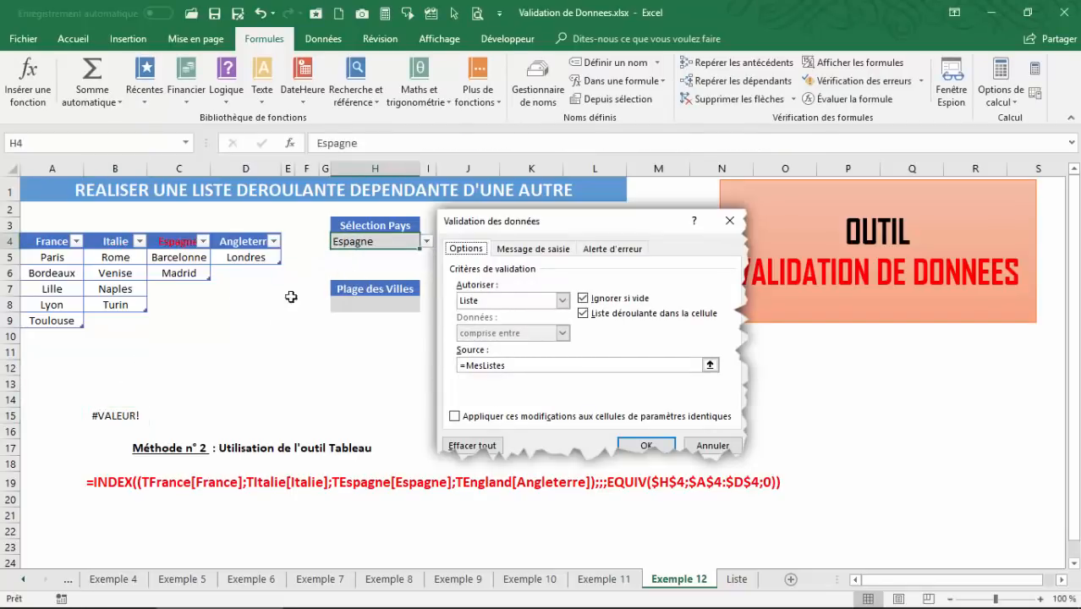
Change the list validation source of the city cell H8 to =MESVILLES and apply the rule.
click(378, 305)
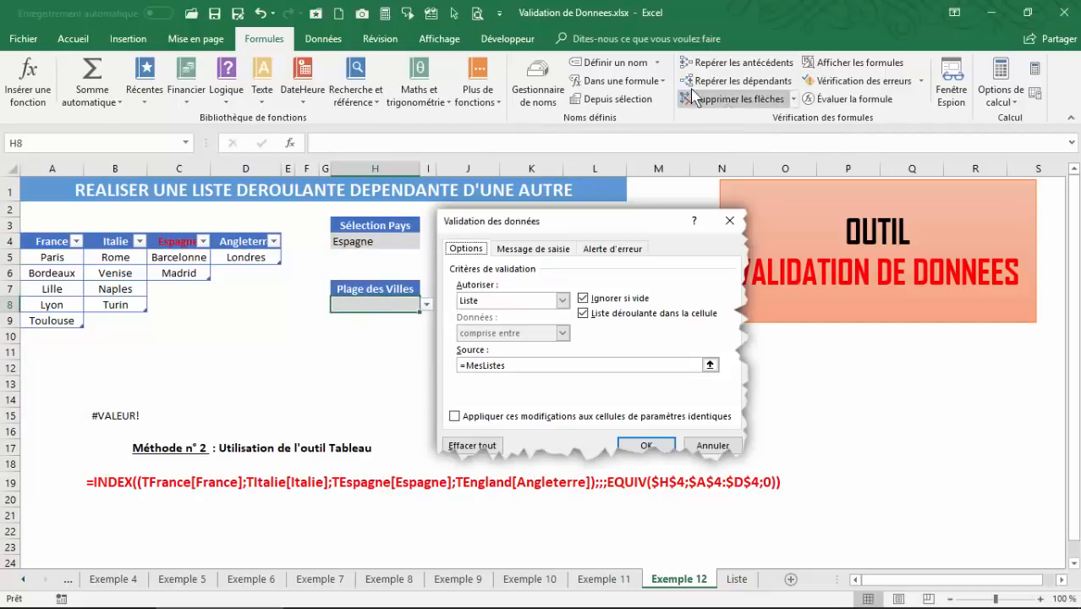
click(329, 35)
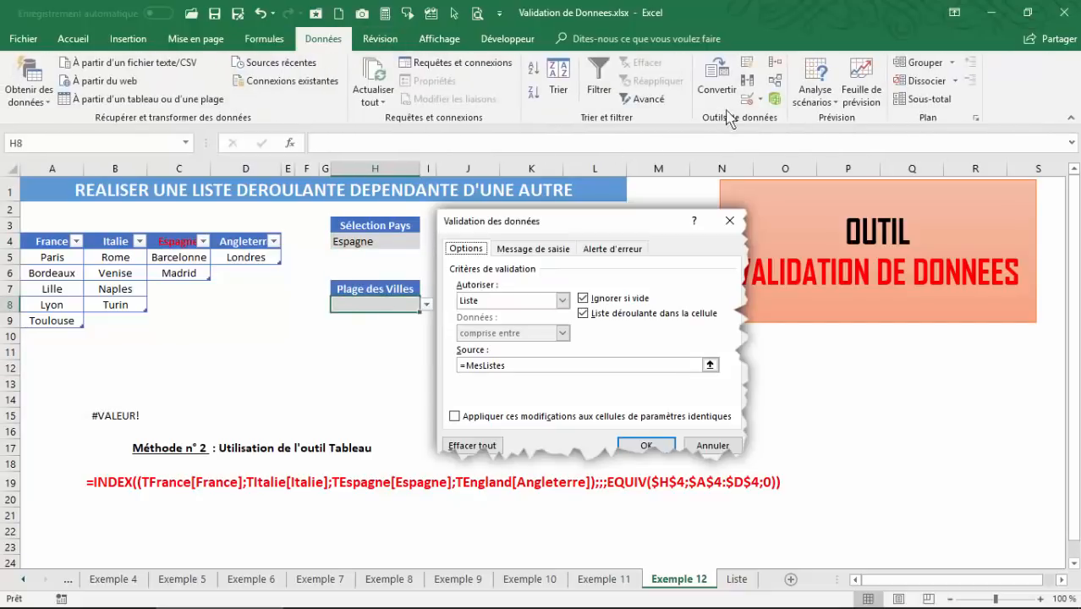
click(747, 102)
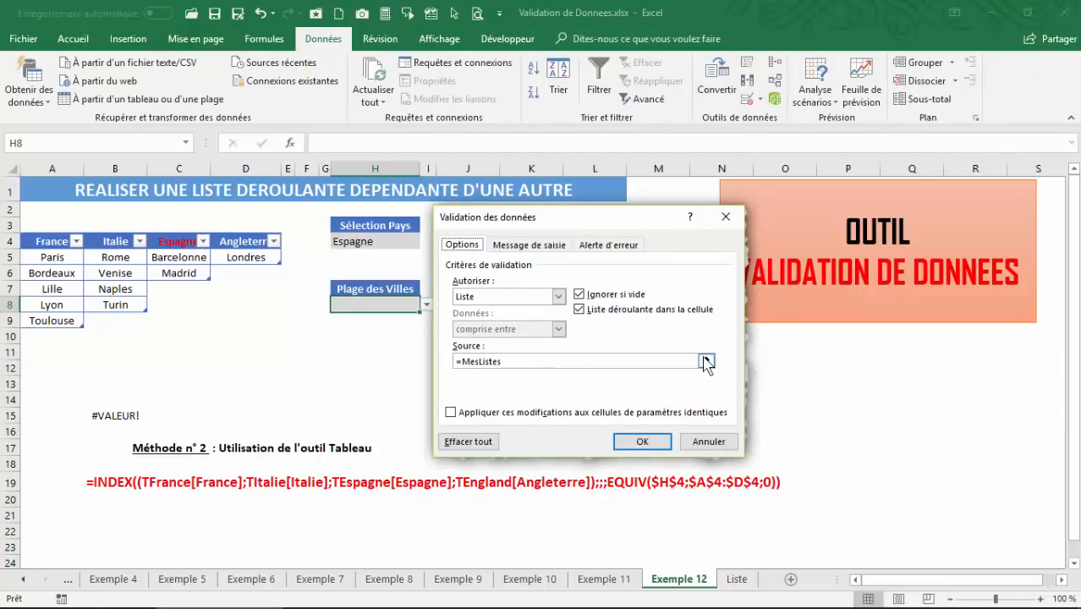
click(572, 362)
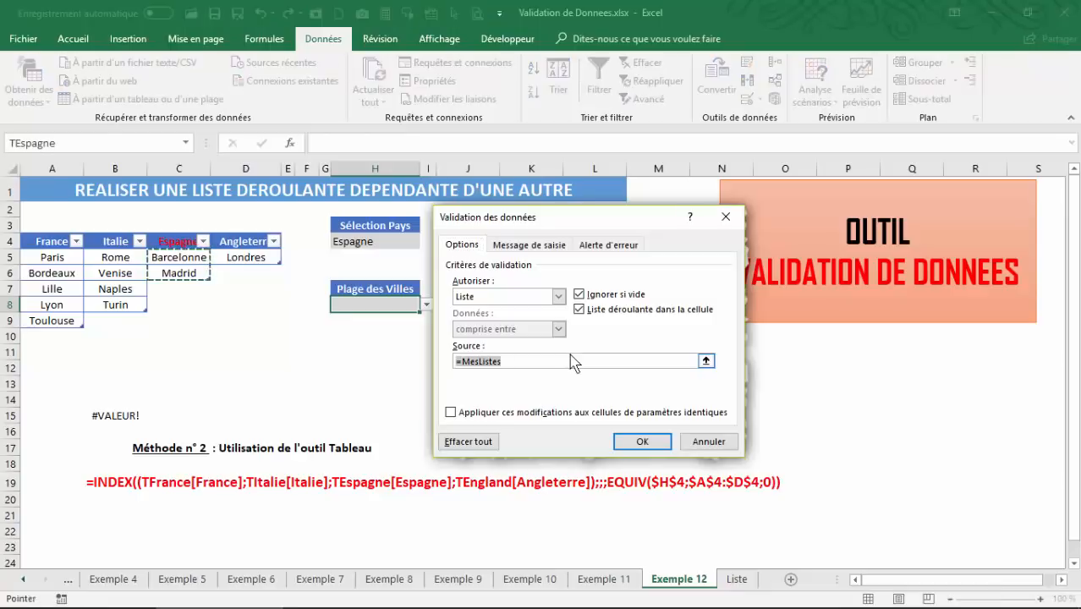
key(F3)
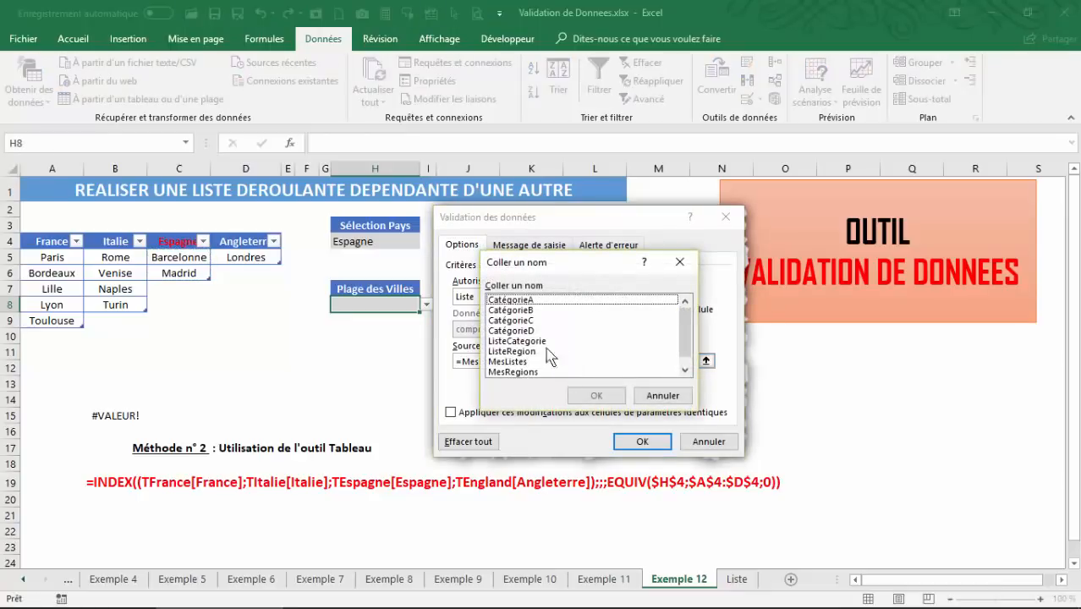
click(685, 370)
click(516, 371)
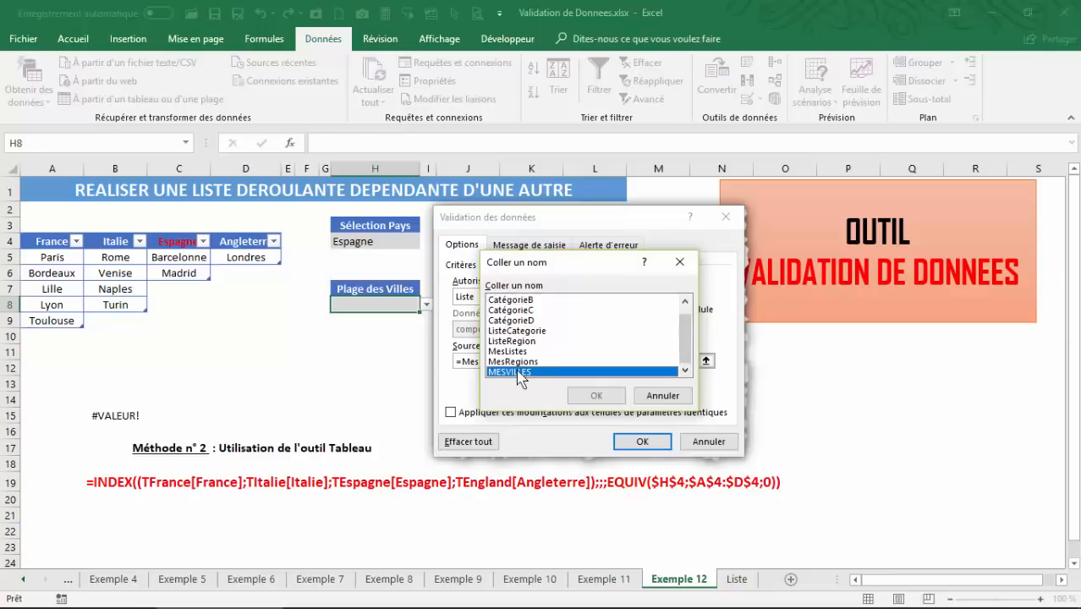
click(596, 396)
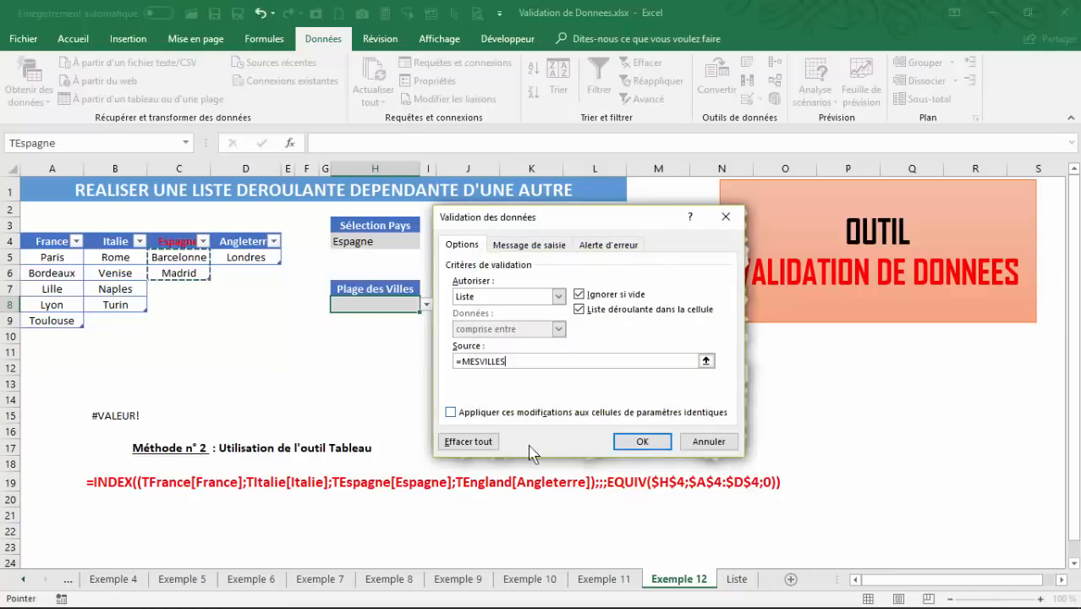
click(639, 443)
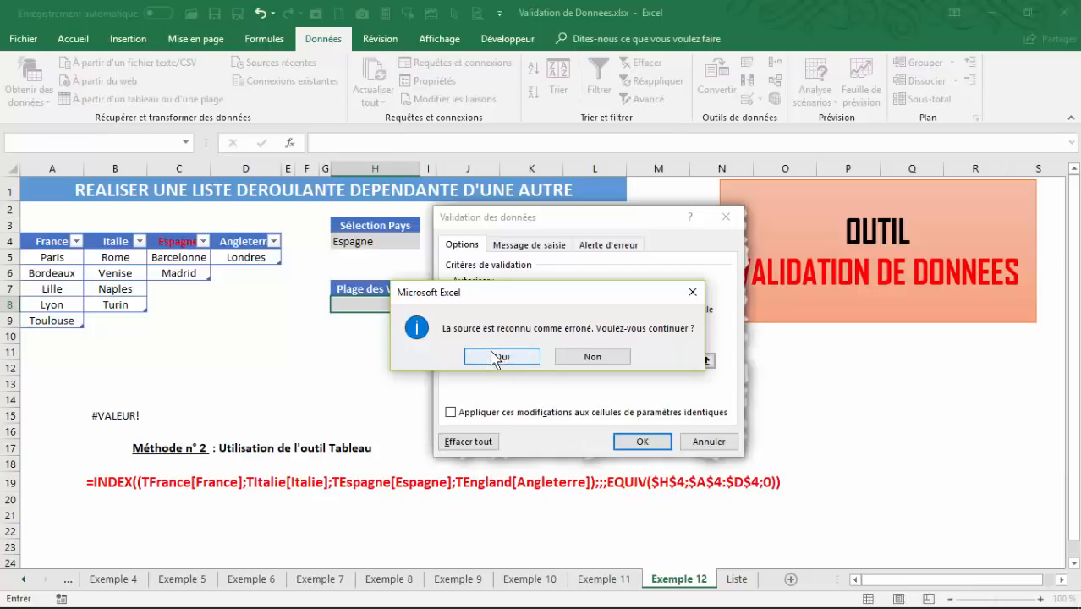
click(499, 356)
click(538, 370)
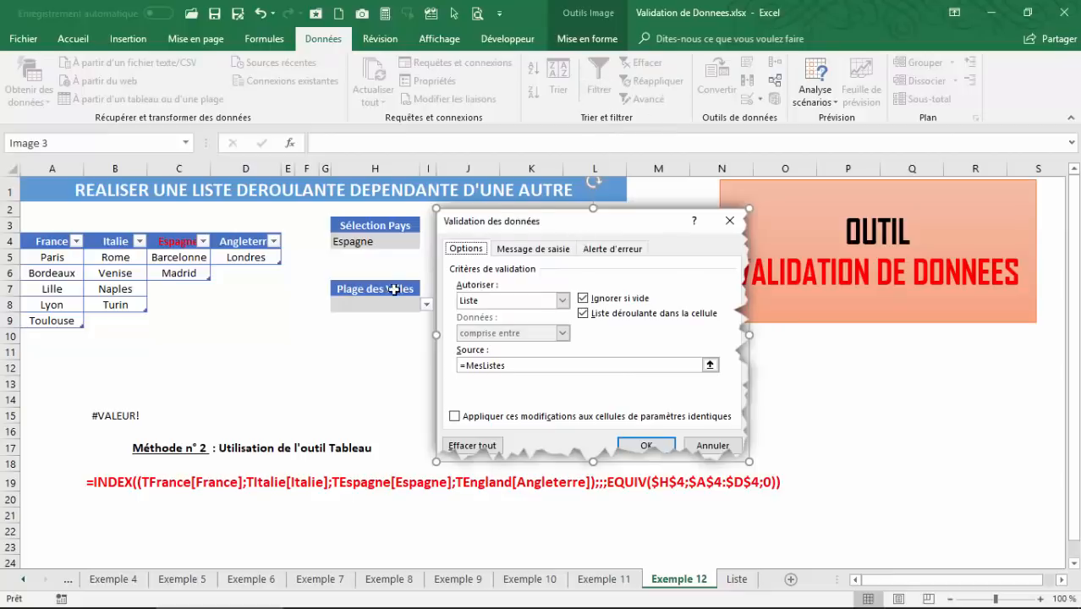
Check the list validation source of the city cell H8 and close the rule without changing it.
click(316, 335)
click(353, 306)
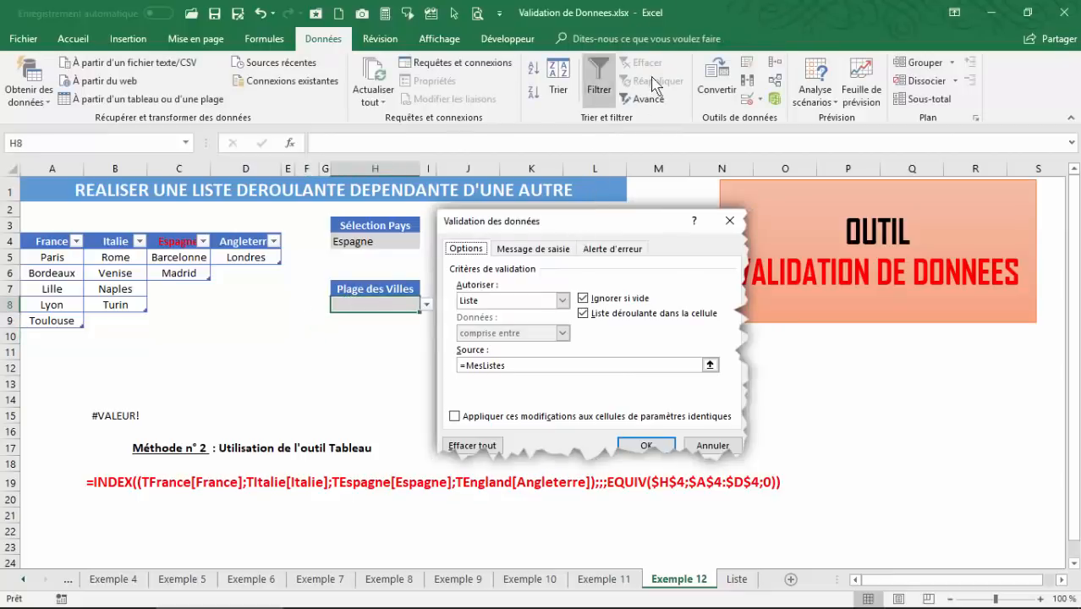
click(745, 99)
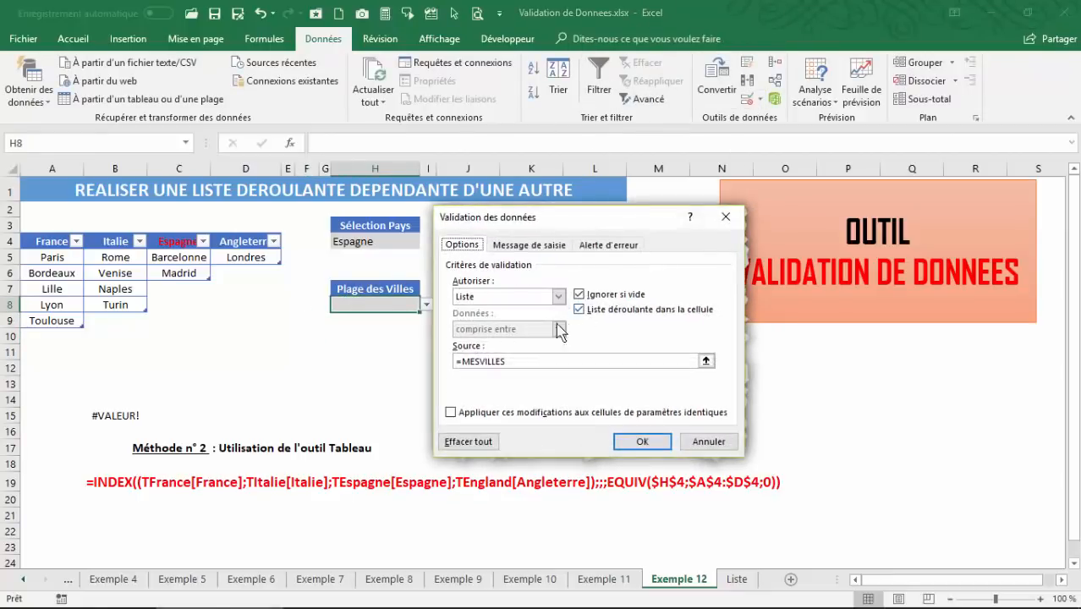
click(725, 216)
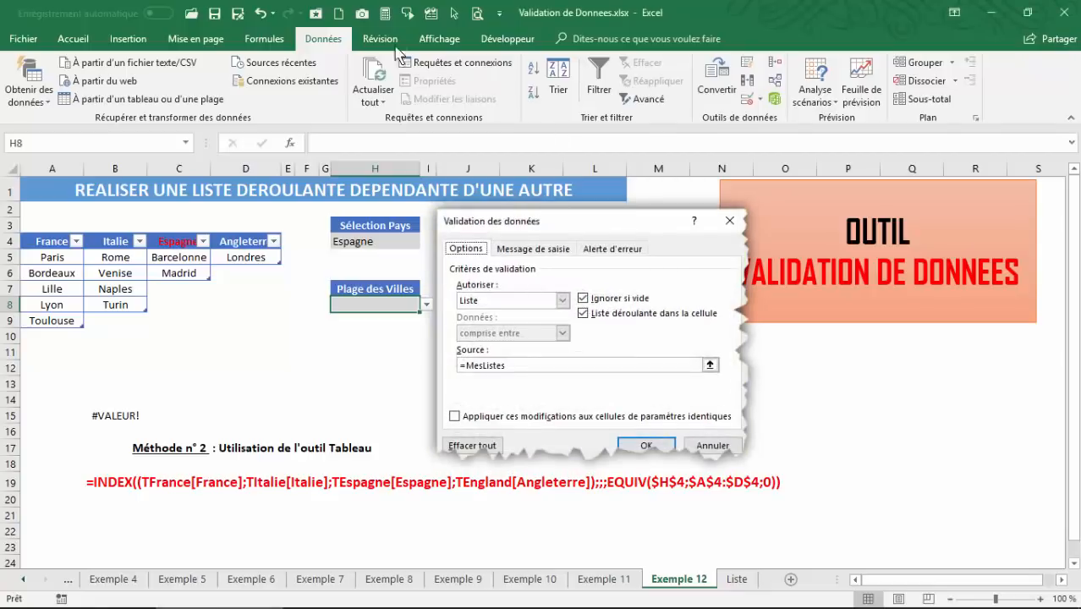
Compare the references of the defined names MESVILLES and MesListes among the workbook's names.
click(264, 38)
click(539, 97)
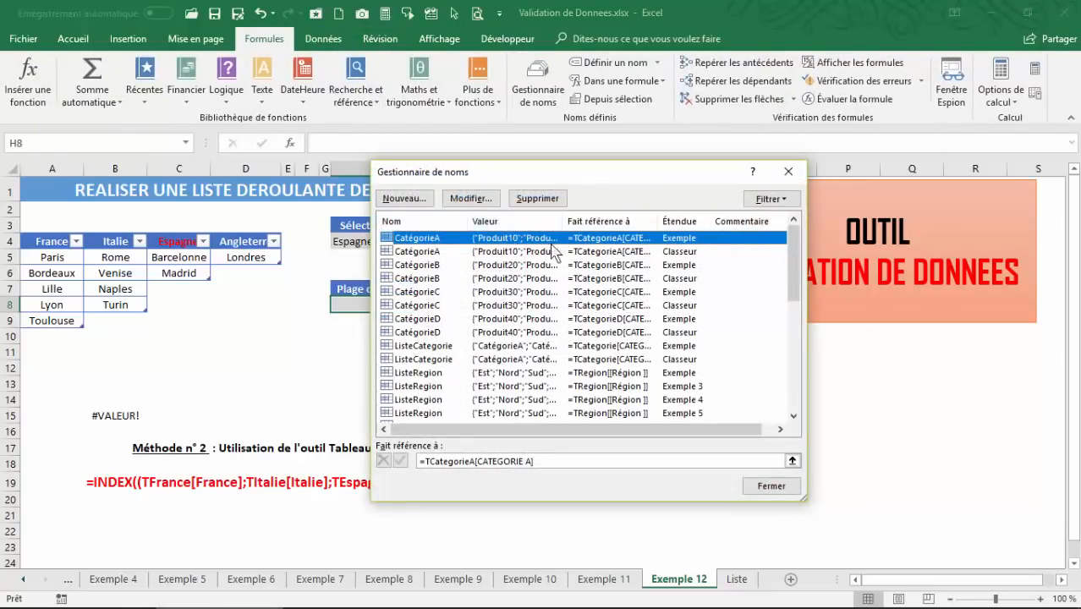
drag(793, 291, 610, 361)
click(416, 320)
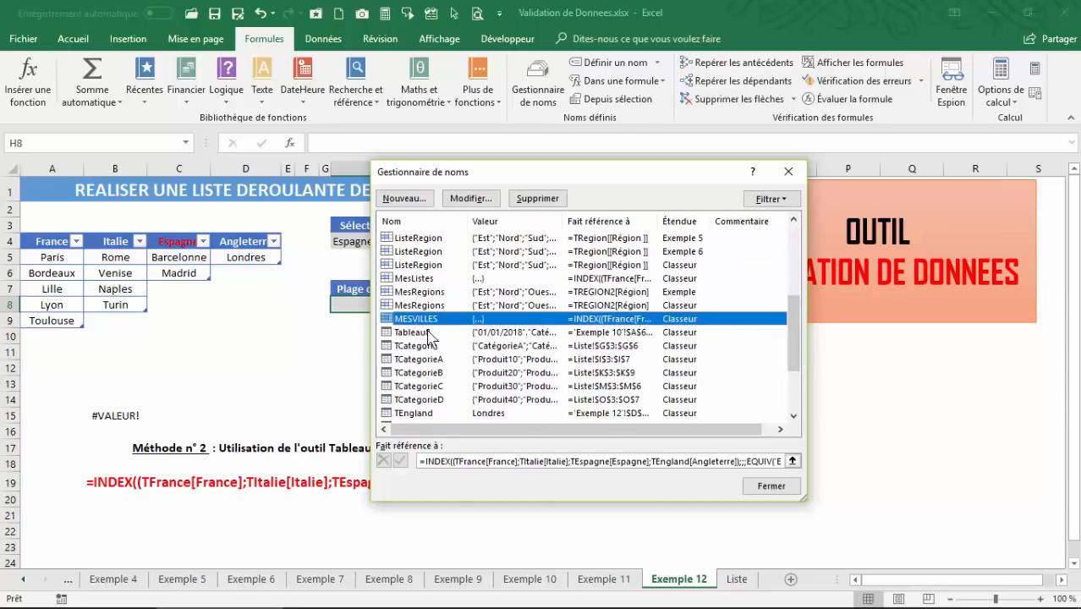
click(427, 279)
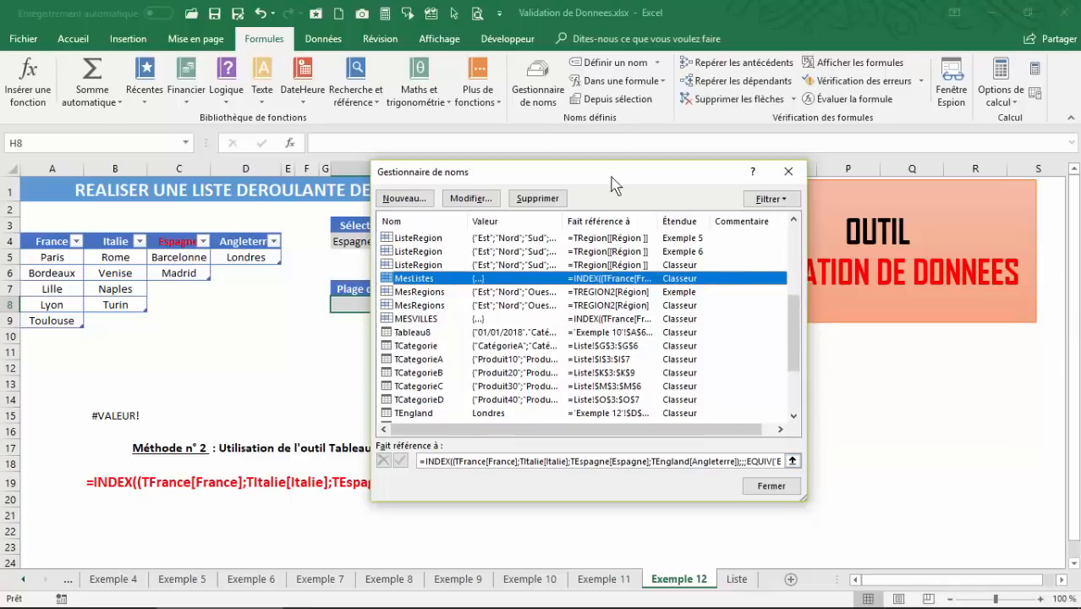
drag(609, 177, 713, 107)
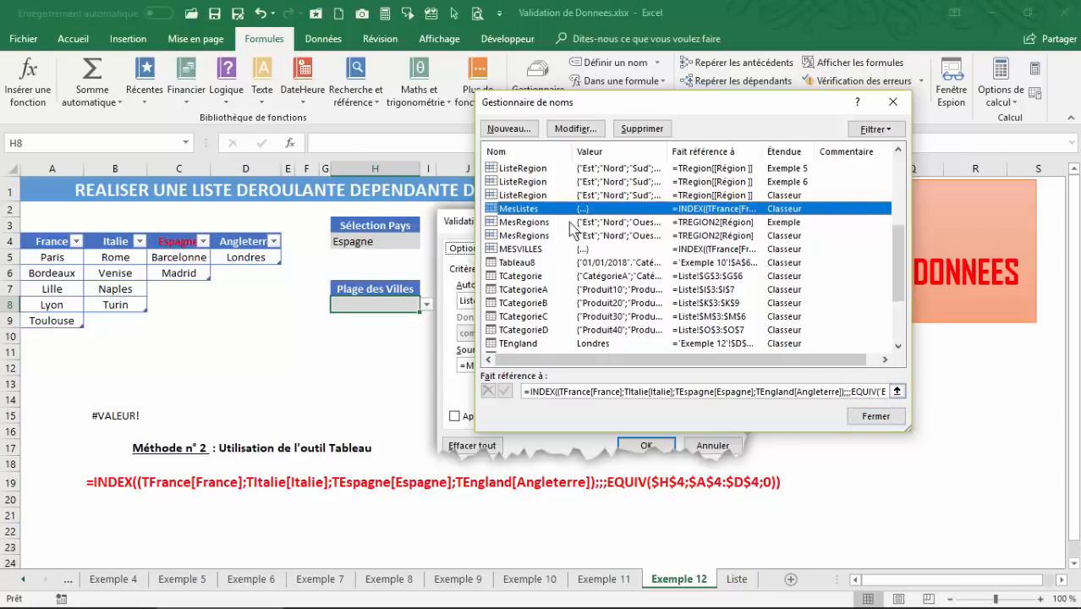
click(894, 103)
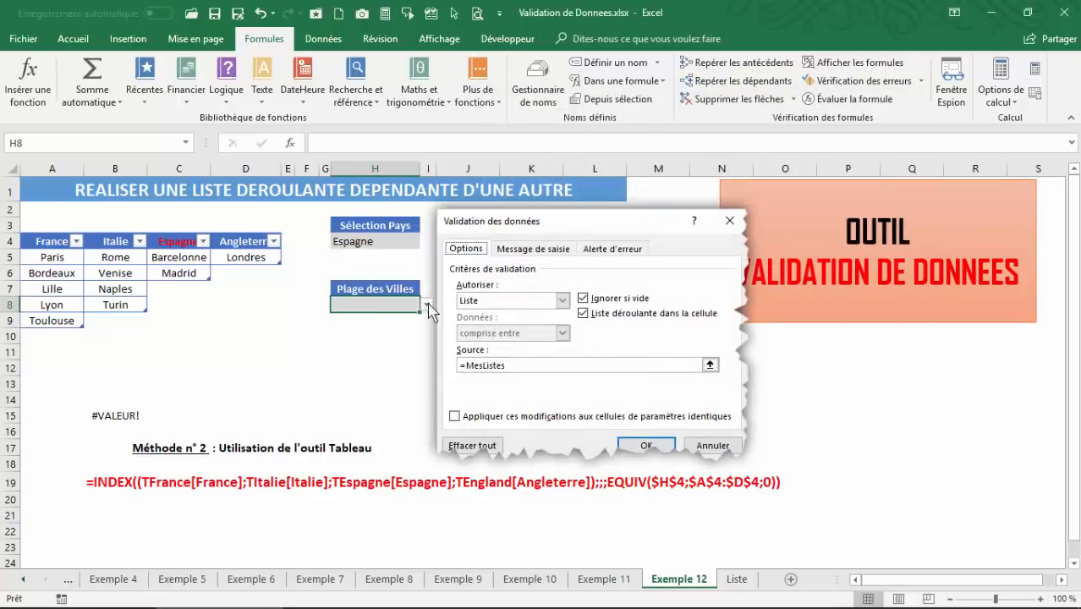
Choose Italie as the selected country in H4 and clear the trial formula from cell B15.
click(392, 242)
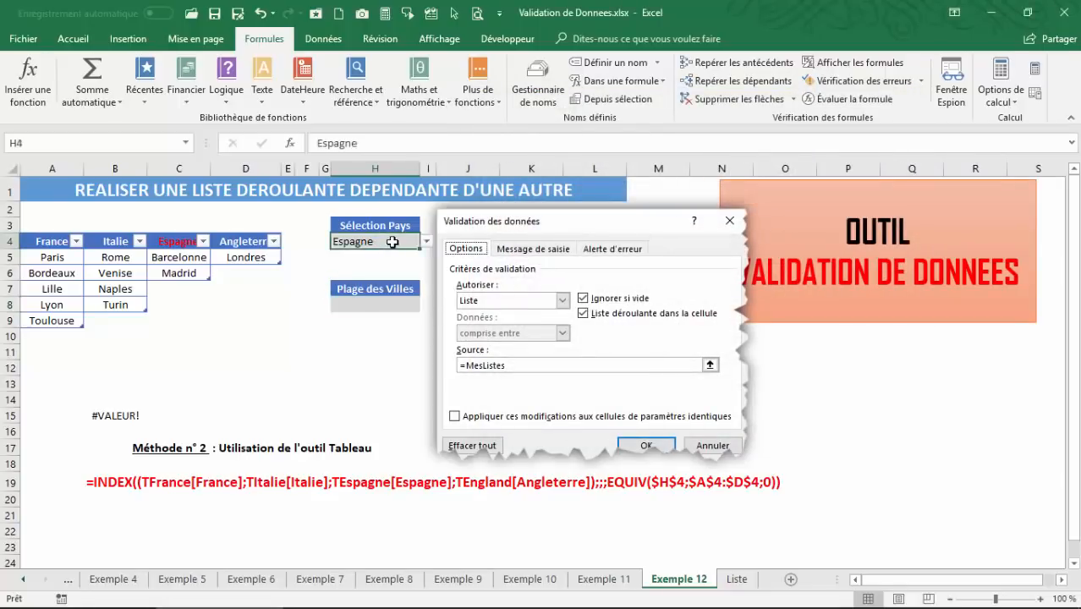
click(426, 241)
click(355, 257)
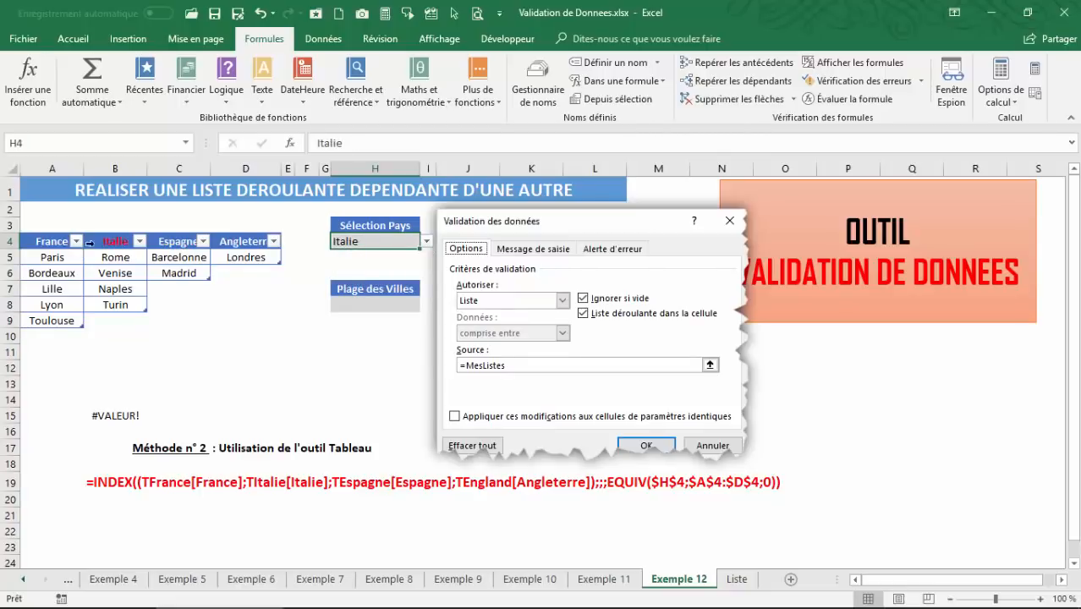
click(361, 306)
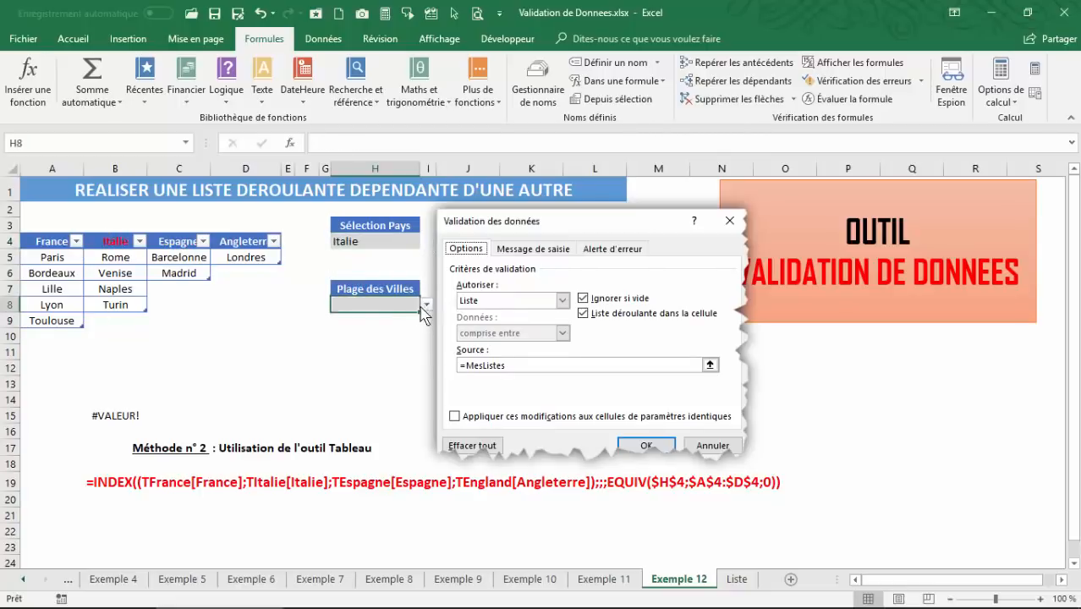
click(405, 258)
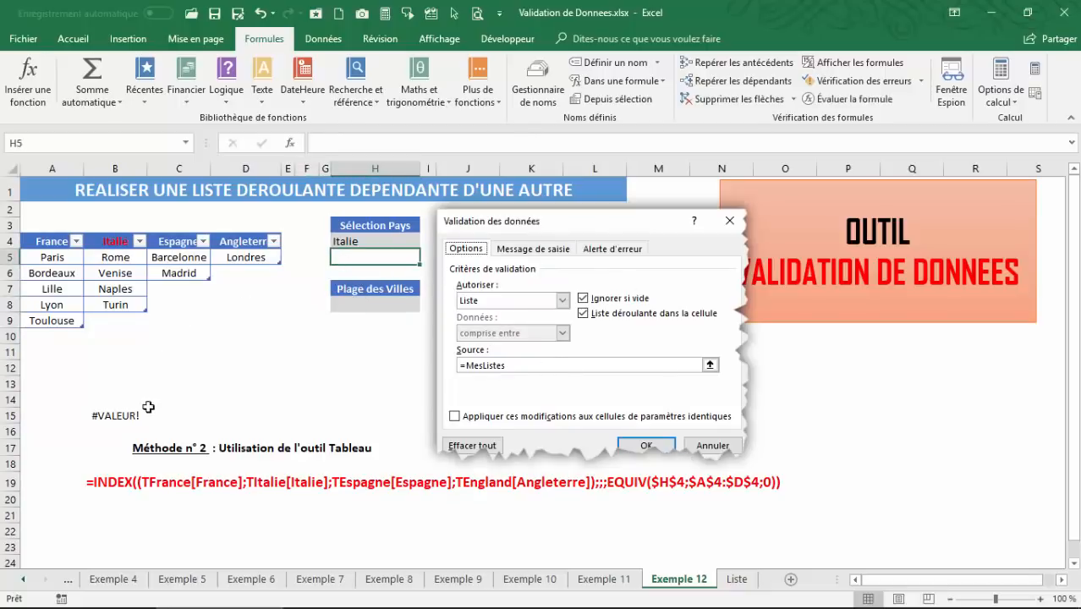
click(116, 415)
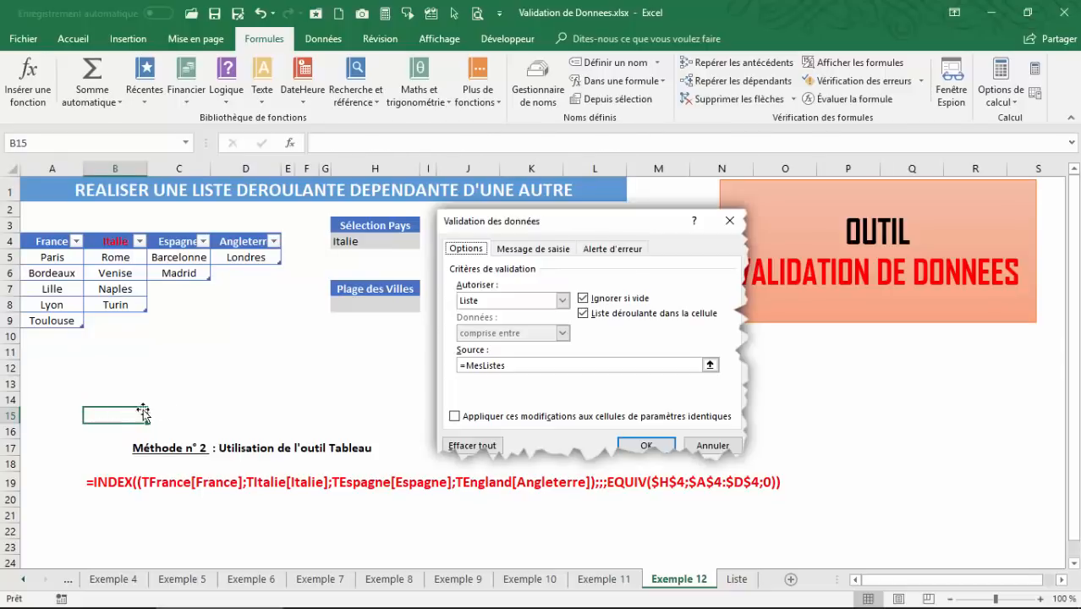
Change the list validation source of H8 to the existing name =MesListes and choose Venise as the city.
click(335, 306)
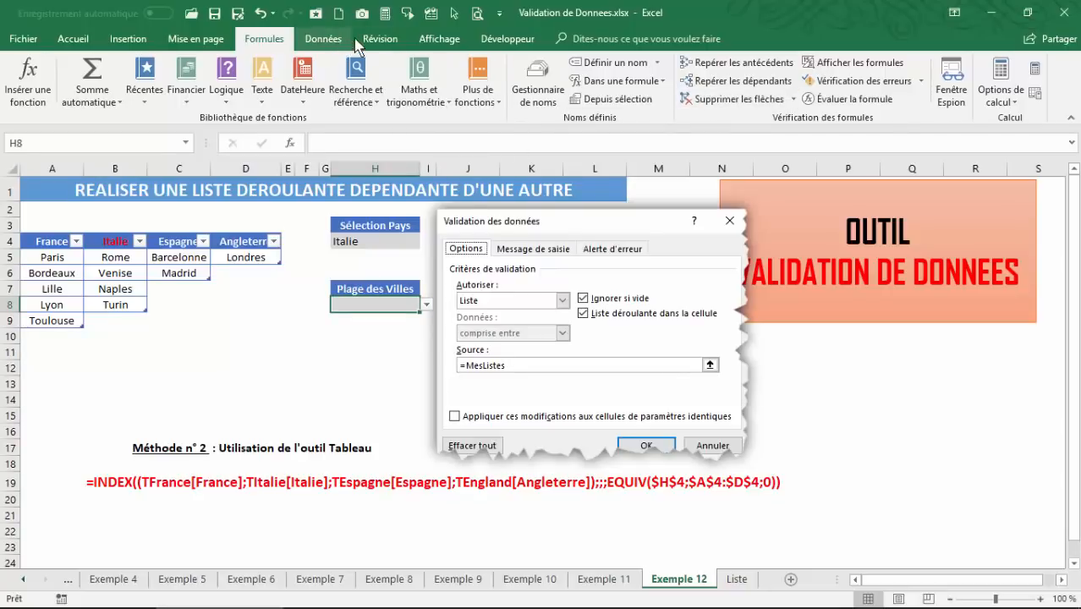
click(326, 41)
click(746, 99)
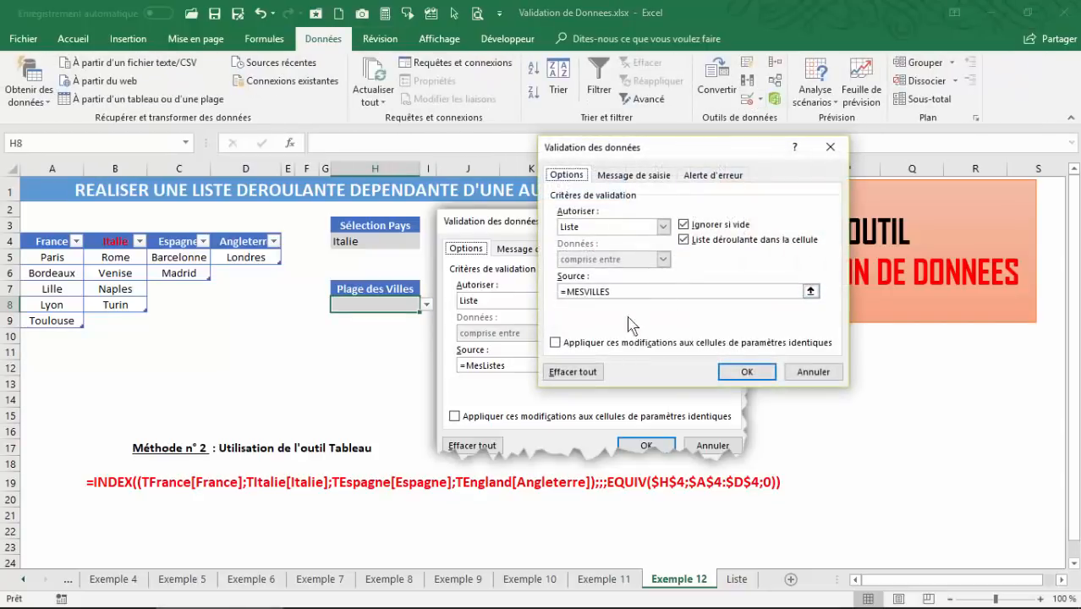
click(619, 292)
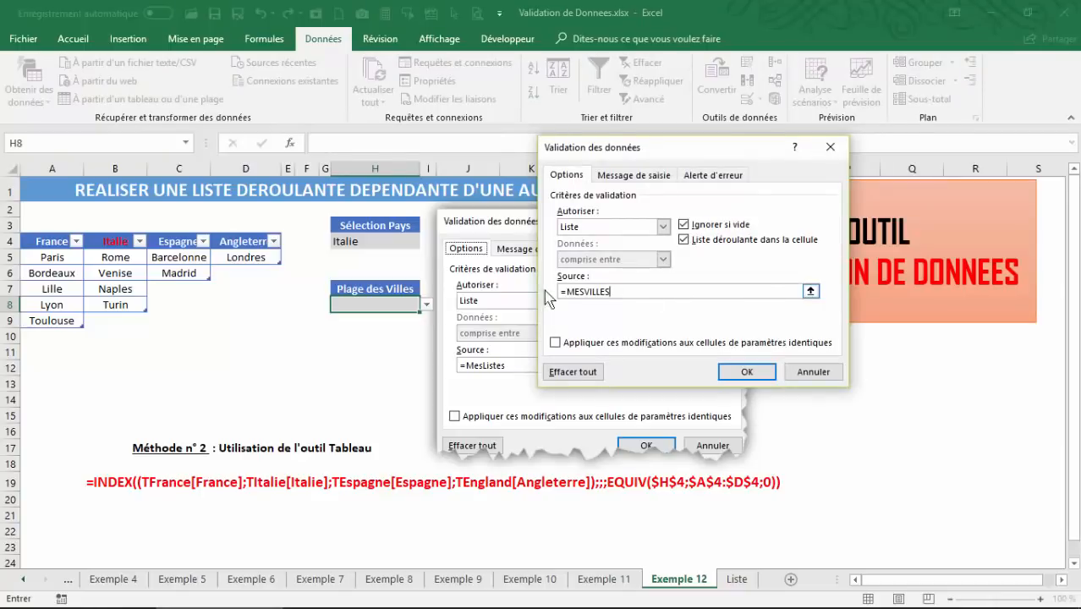
drag(622, 289, 495, 292)
text(=)
key(F3)
click(603, 293)
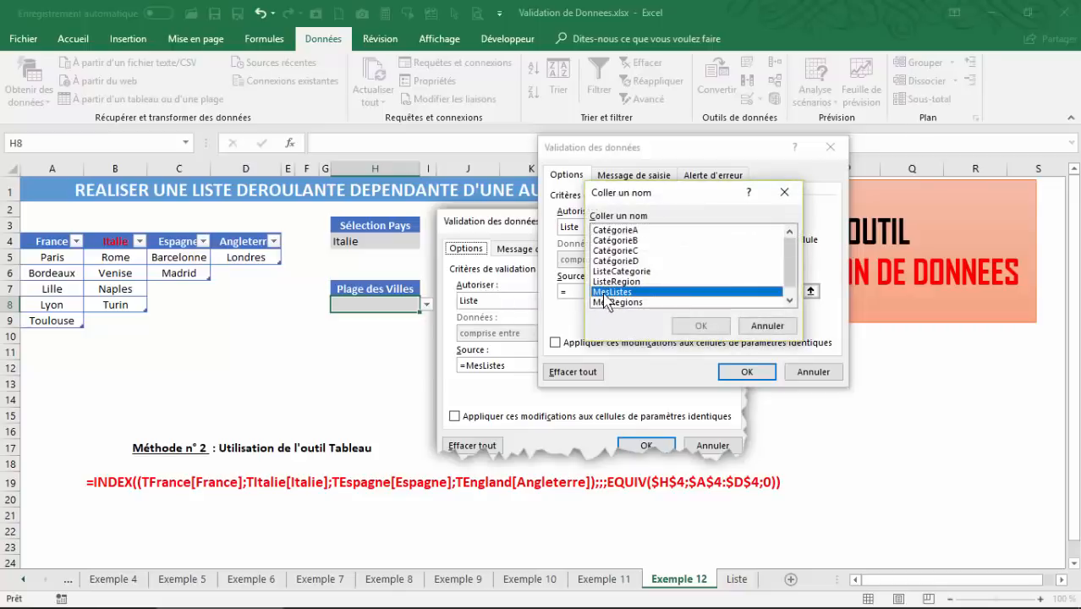
click(707, 326)
click(741, 372)
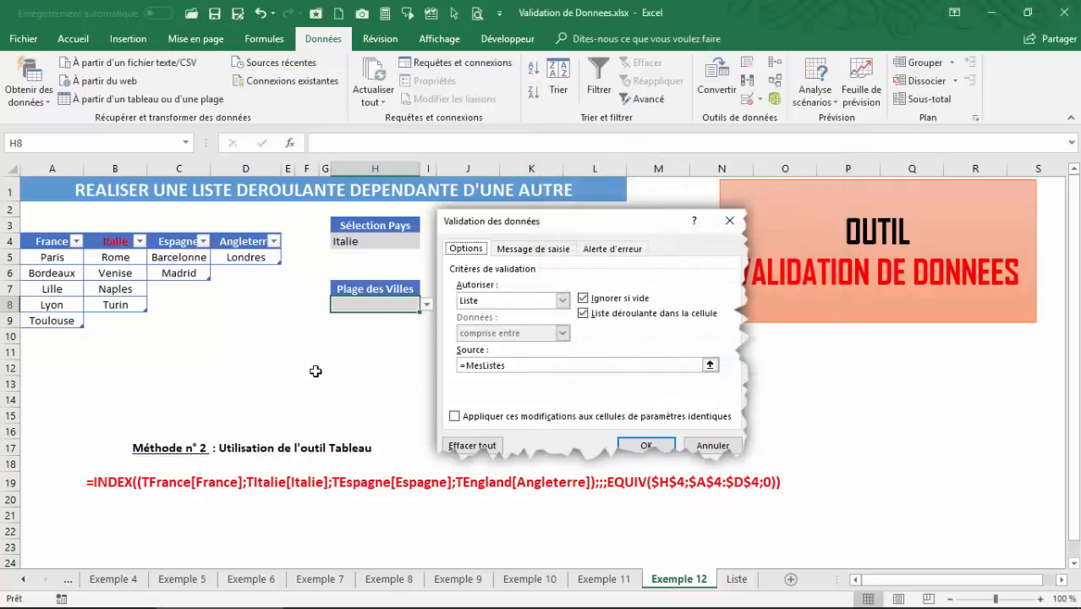
click(426, 304)
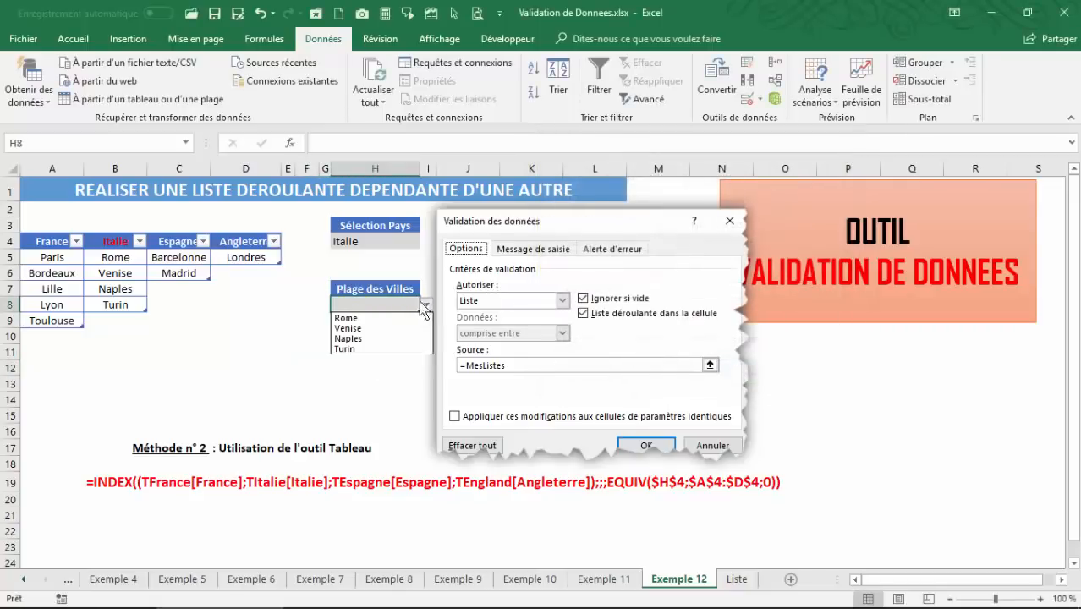
click(359, 328)
Choose Espagne as the country in H4 and Madrid as the matching city in H8.
click(364, 241)
click(425, 241)
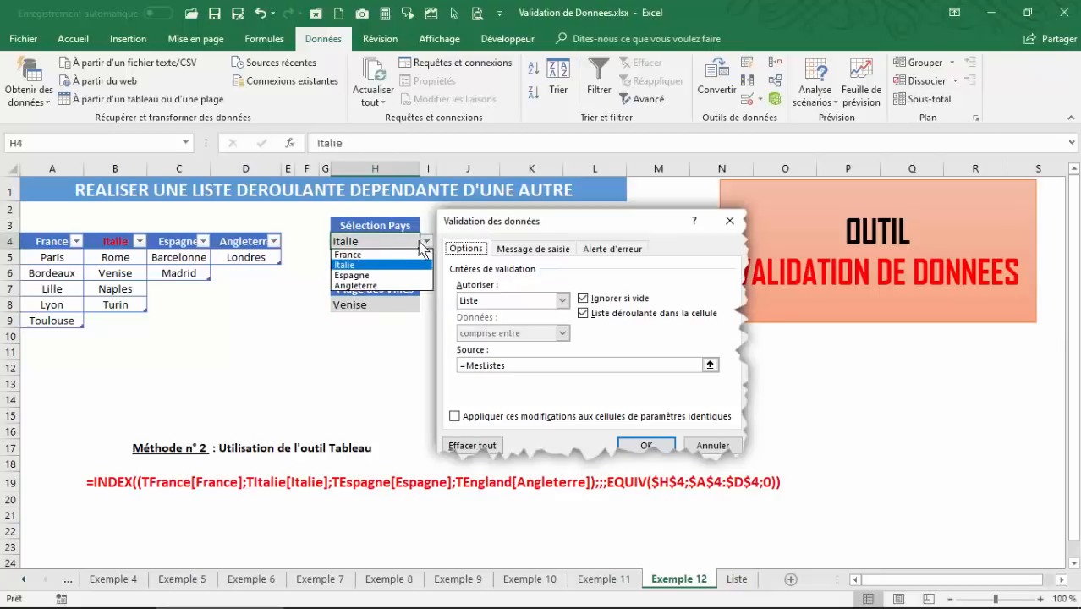
click(354, 275)
click(376, 304)
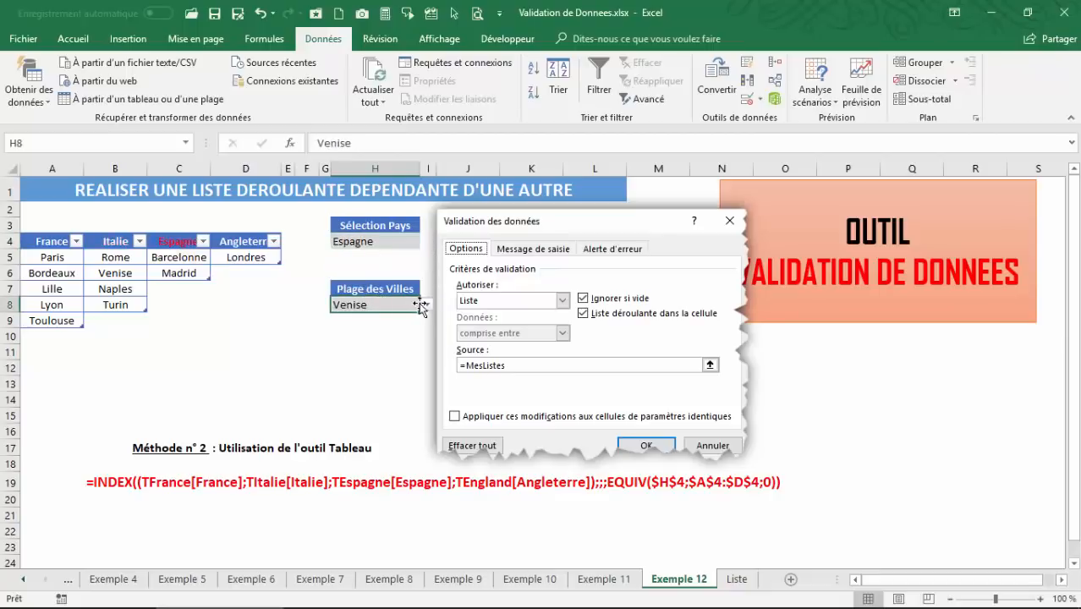
click(425, 305)
click(397, 329)
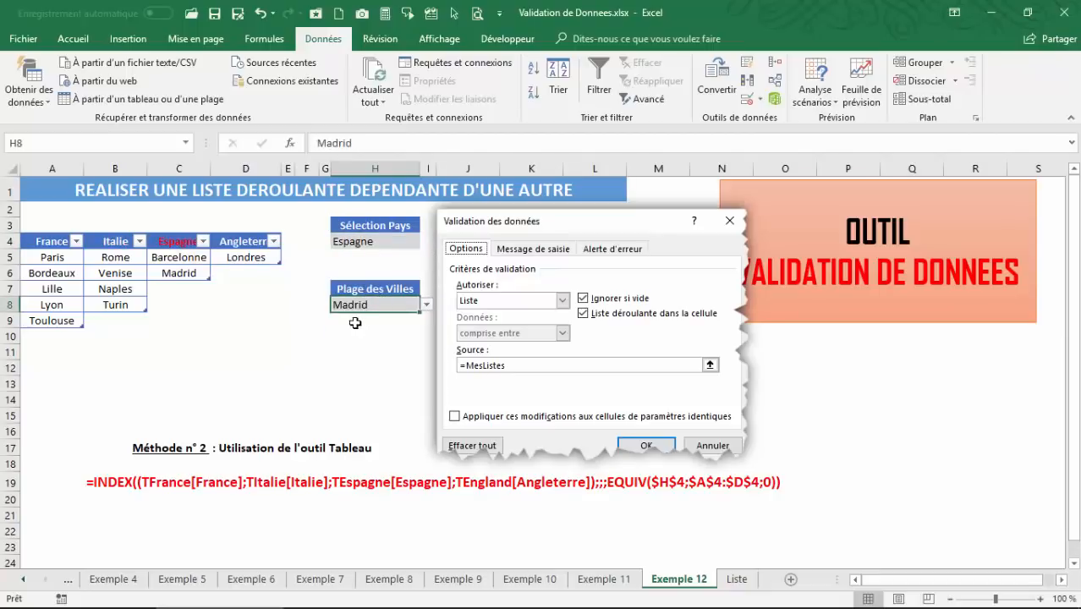
Choose France as the selected country in H4.
click(382, 244)
click(425, 241)
click(355, 257)
click(233, 336)
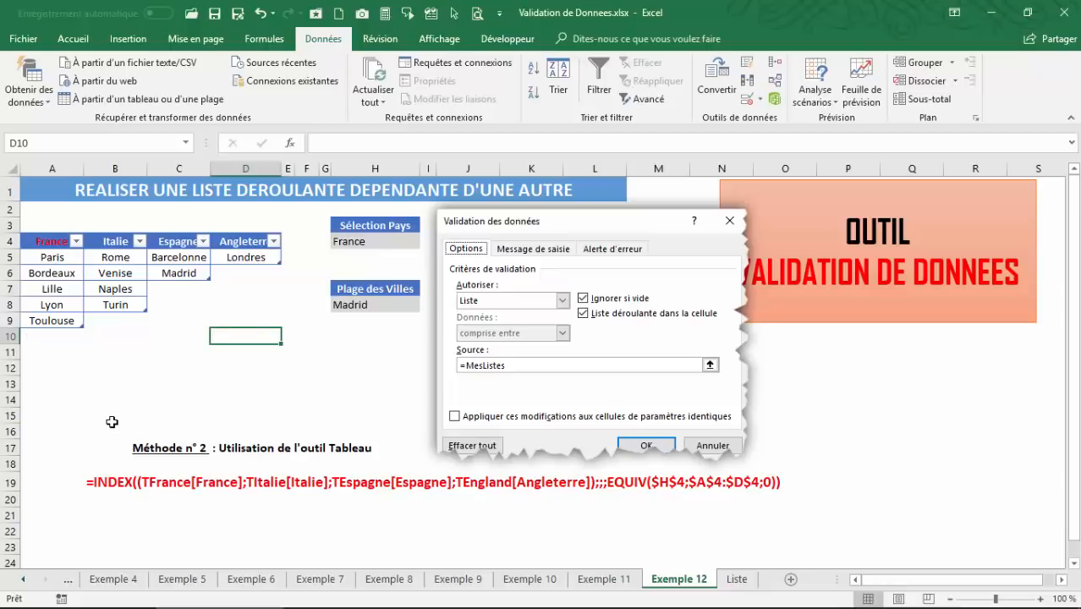
click(356, 305)
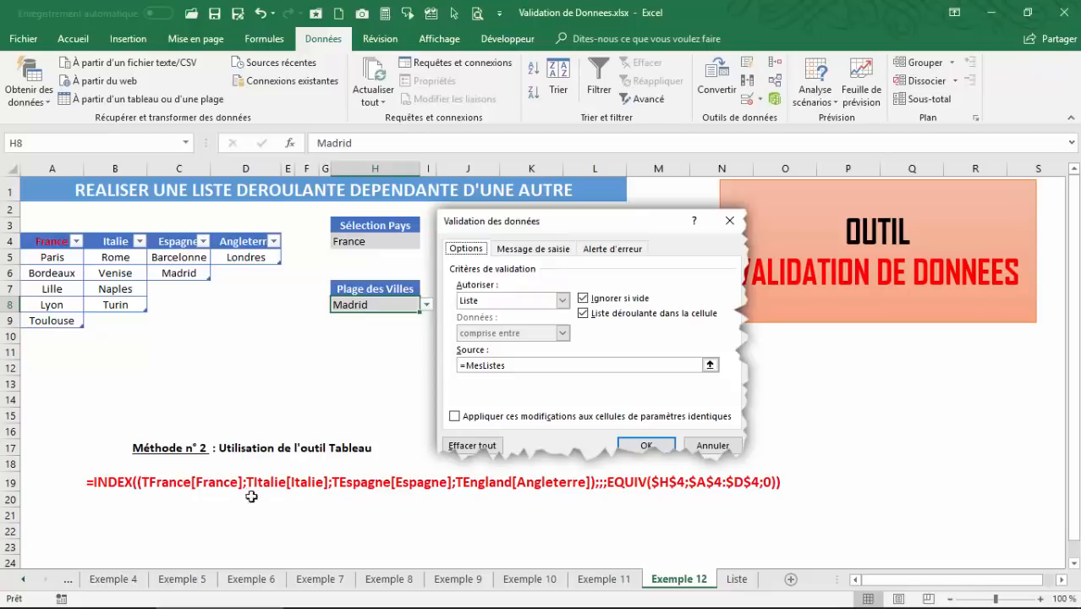
mouse_move(286, 606)
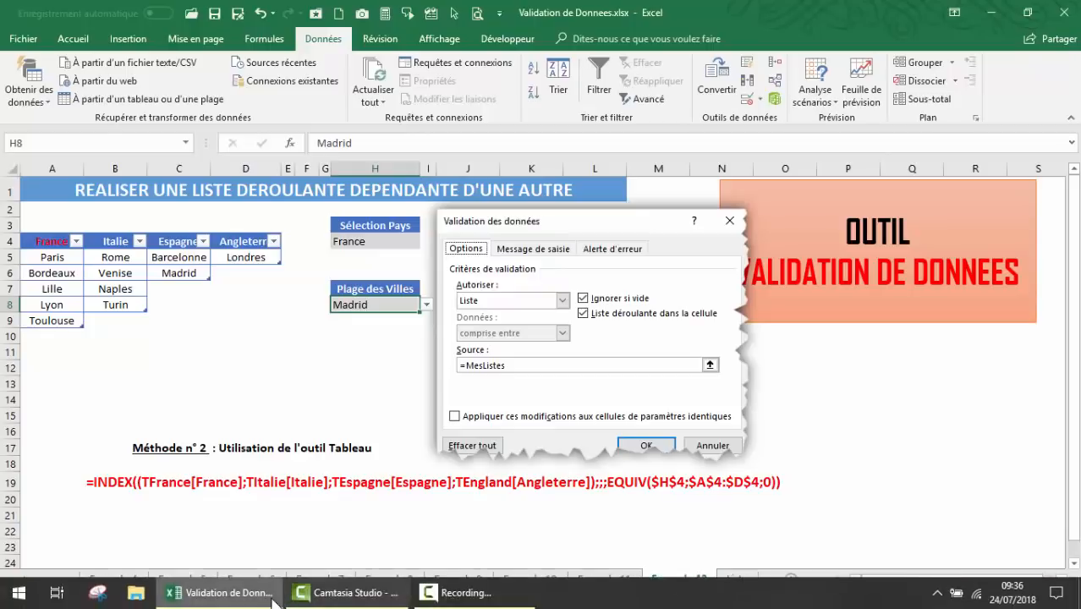
click(186, 402)
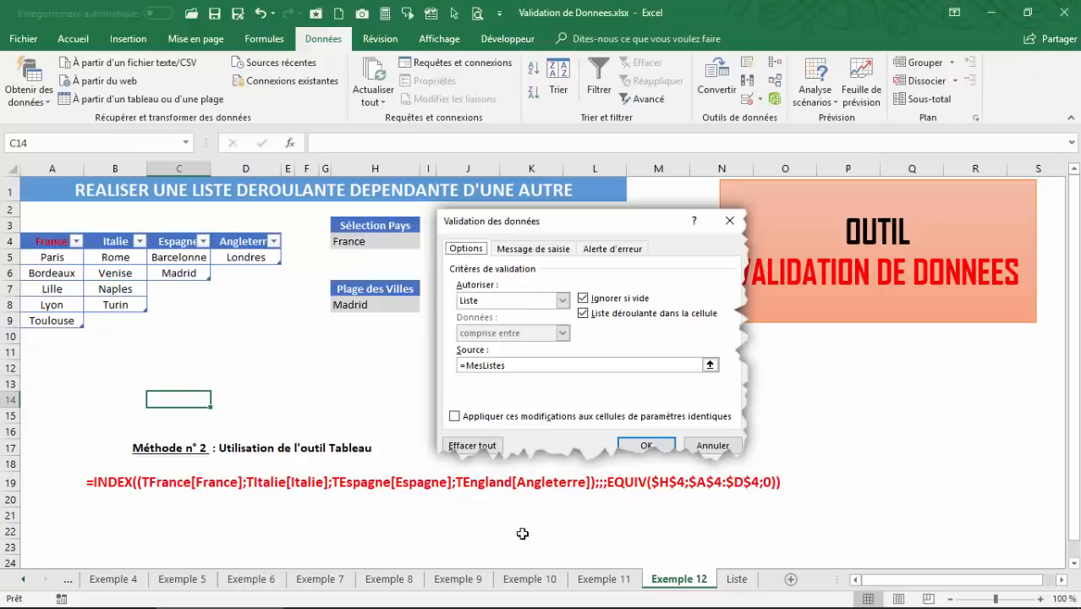
Review the dependent-list examples on the sheets Exemple 11 and Exemple 10, and return to Exemple 12.
click(604, 580)
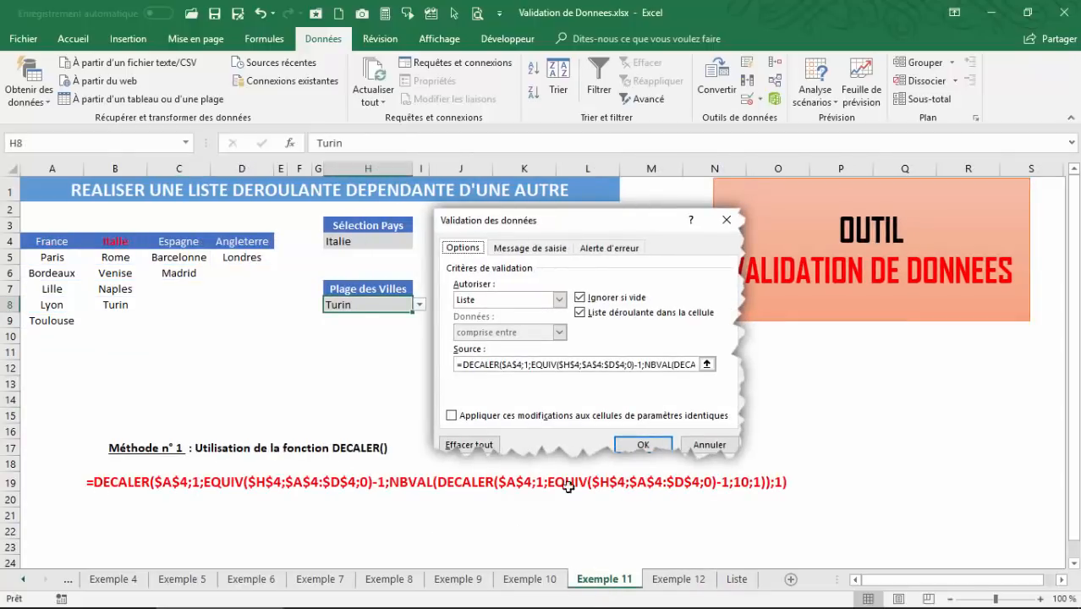
click(541, 583)
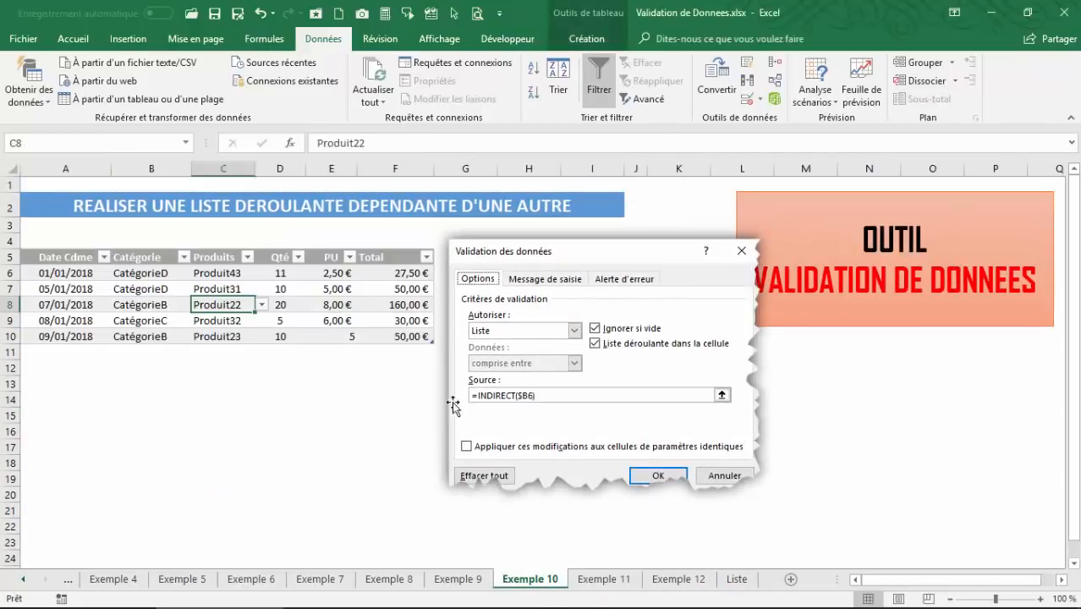
click(672, 582)
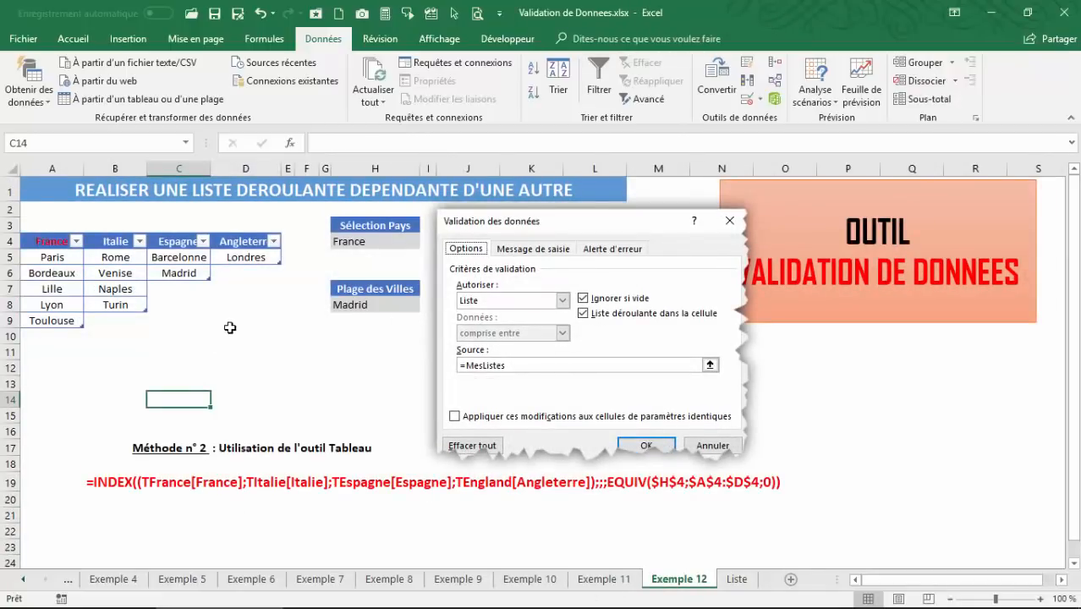
click(192, 352)
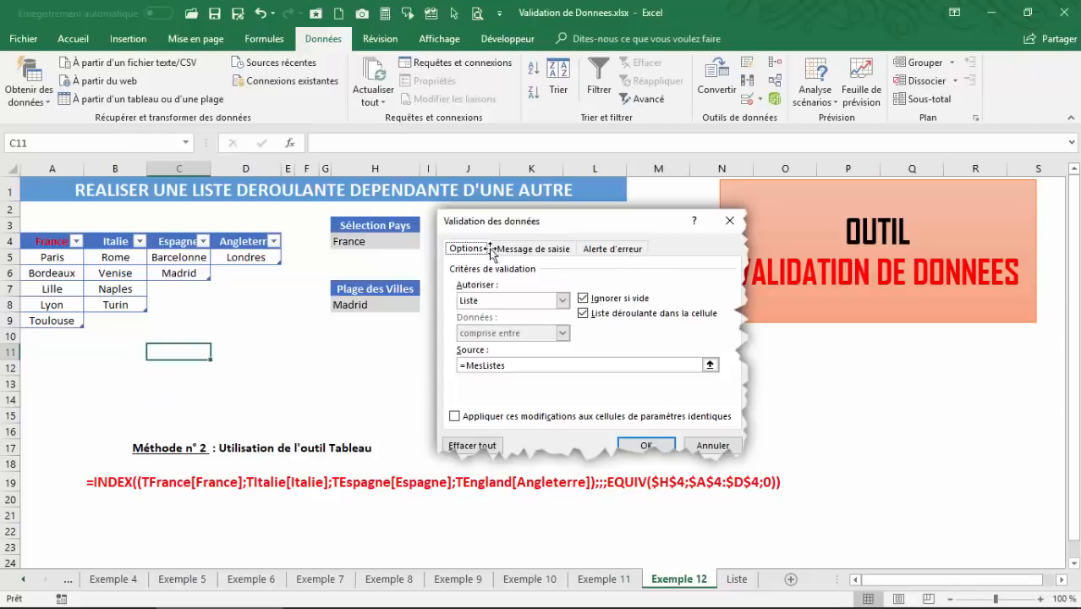
click(176, 270)
click(90, 270)
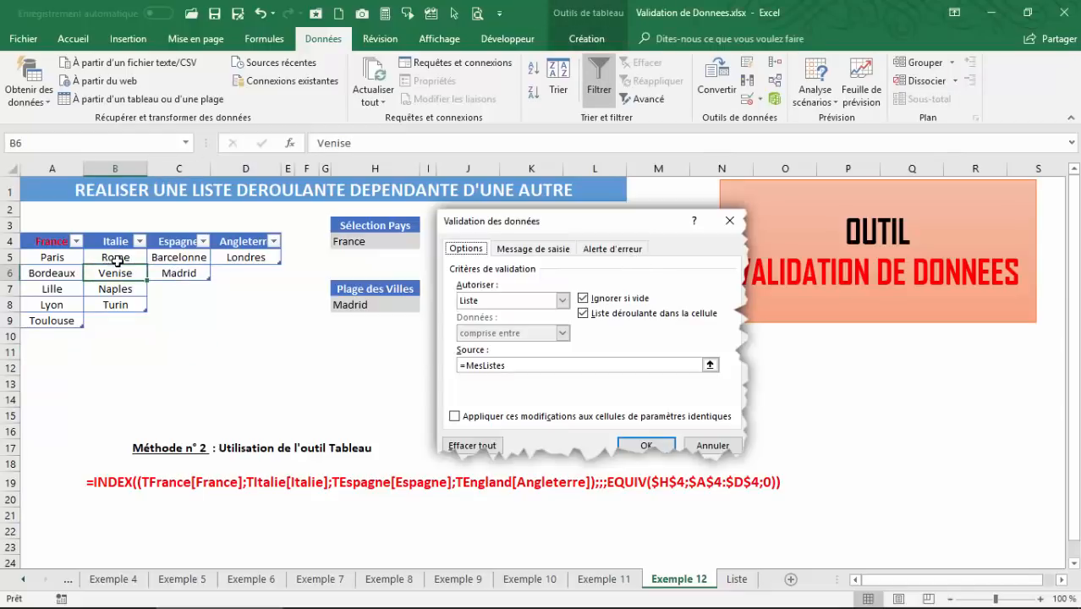
click(286, 337)
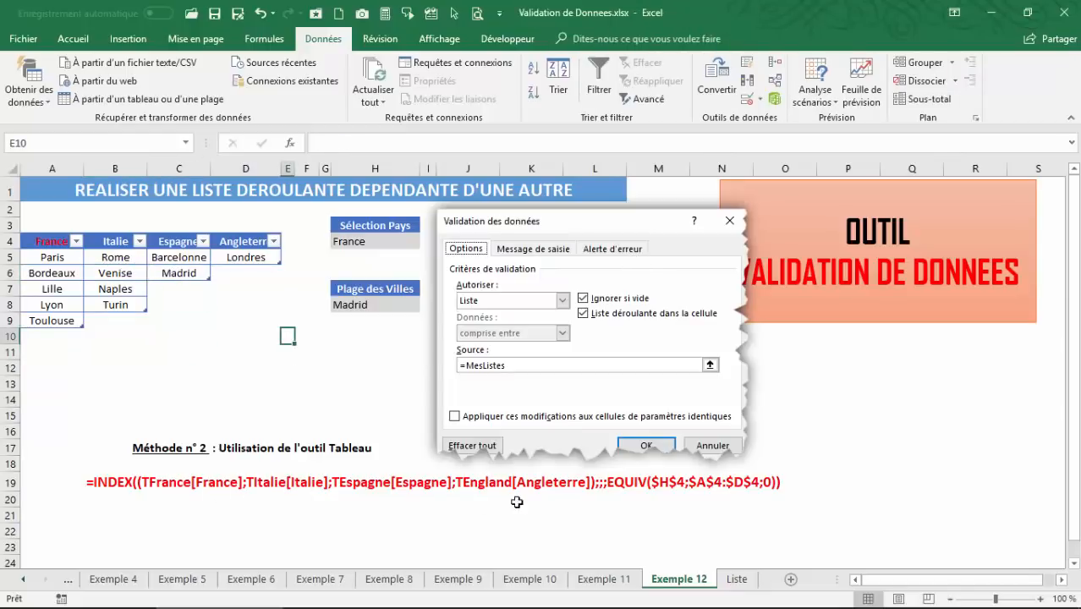
click(384, 302)
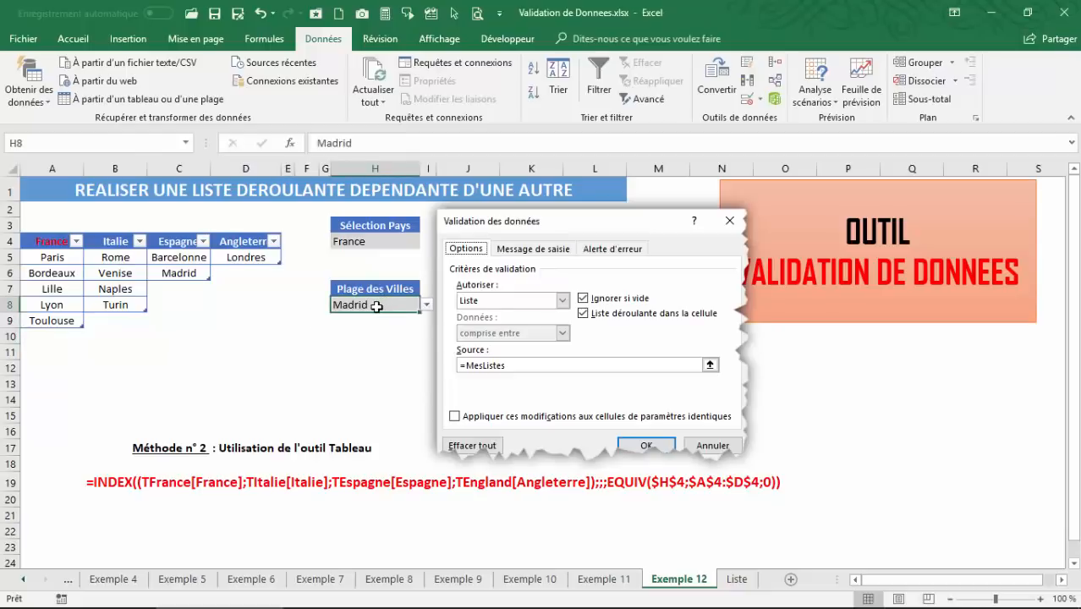